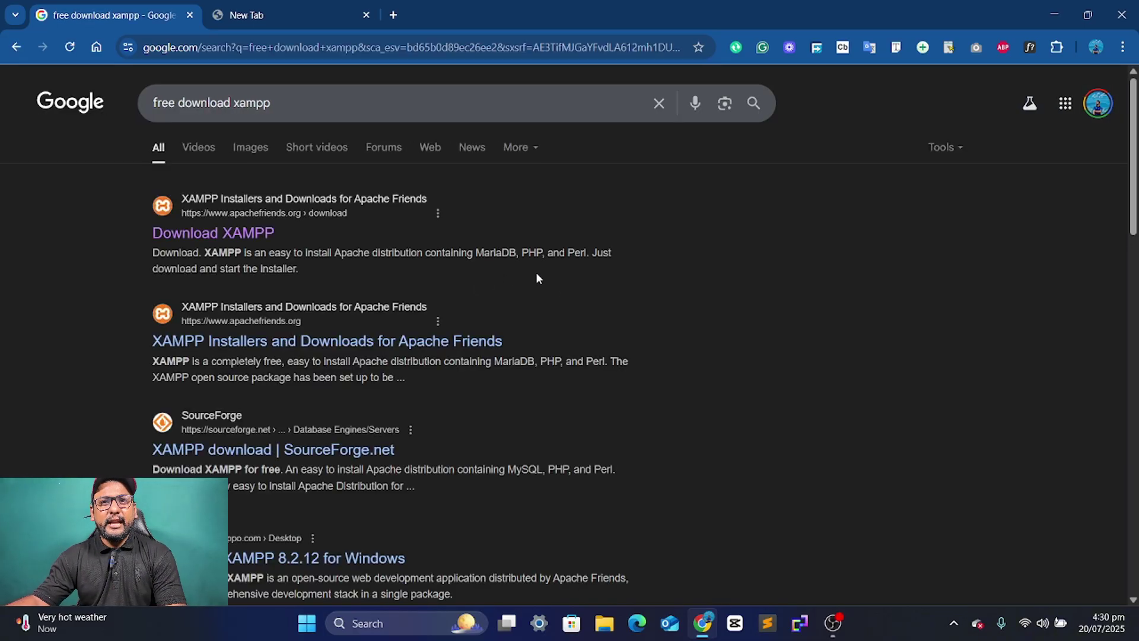
- Add 'filehippo' to the XAMPP search and open FileHippo's XAMPP 8.2.12 for Windows download page
click(380, 109)
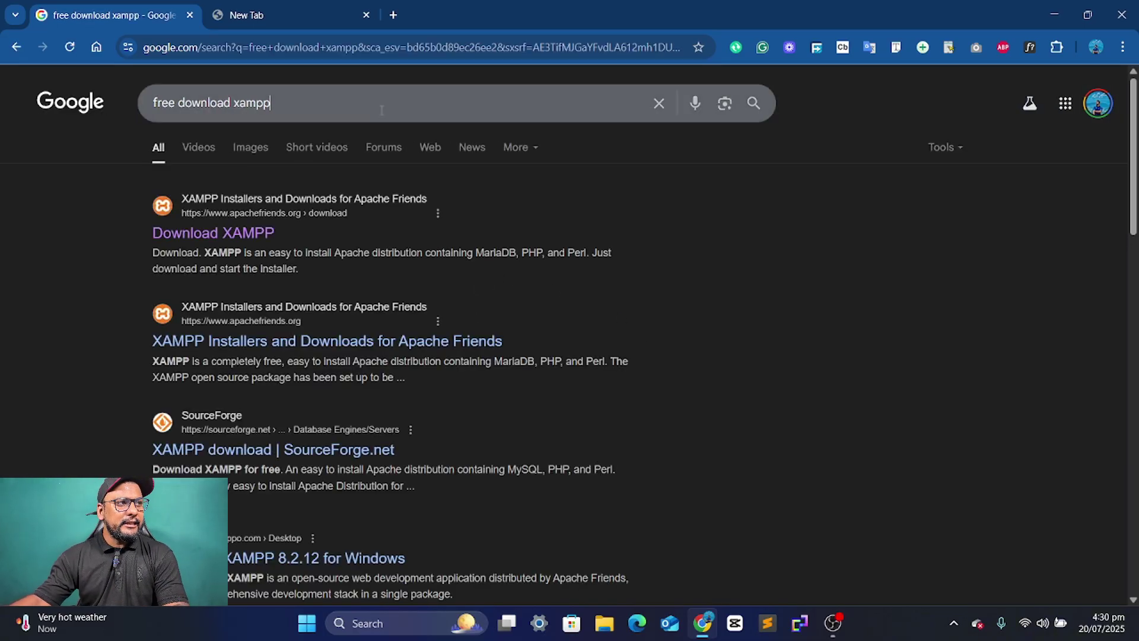
text(filehippo)
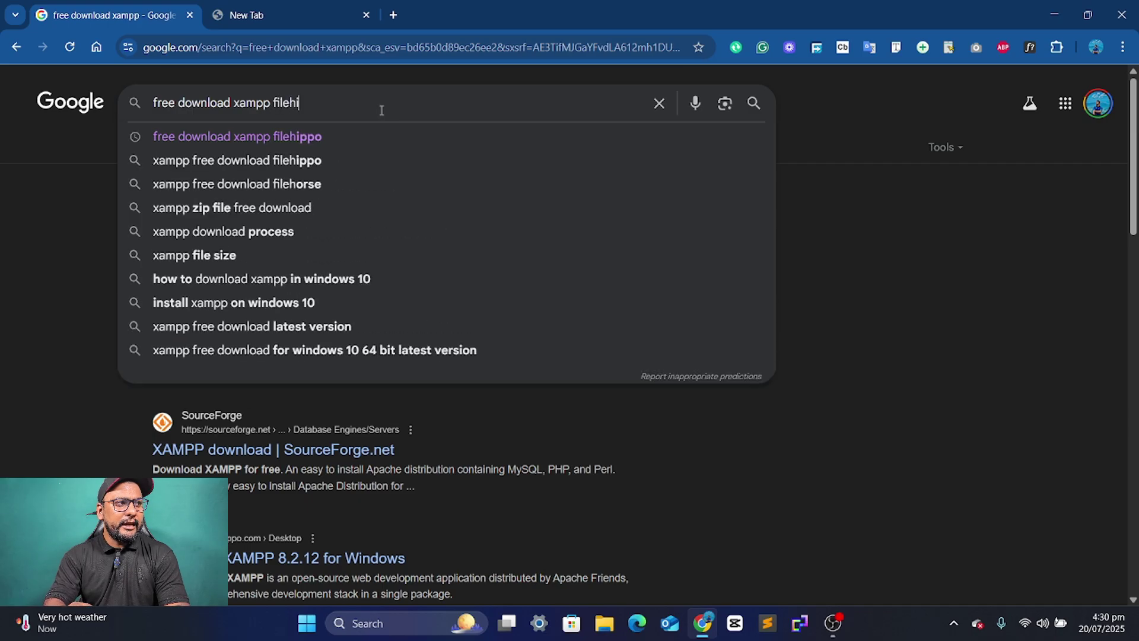
key(Return)
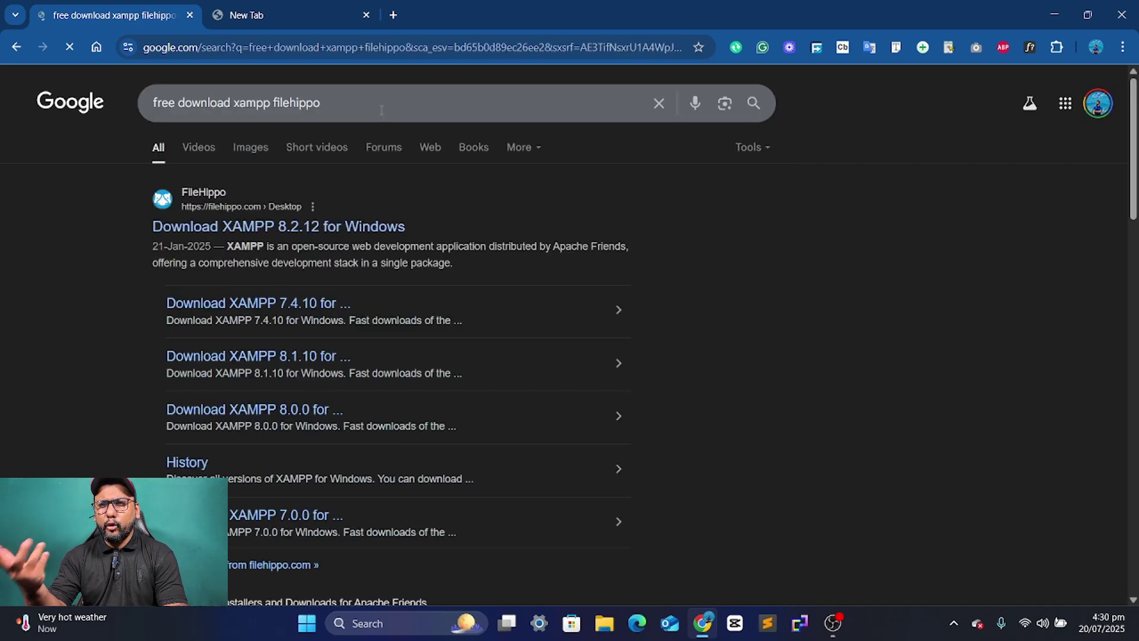
click(274, 226)
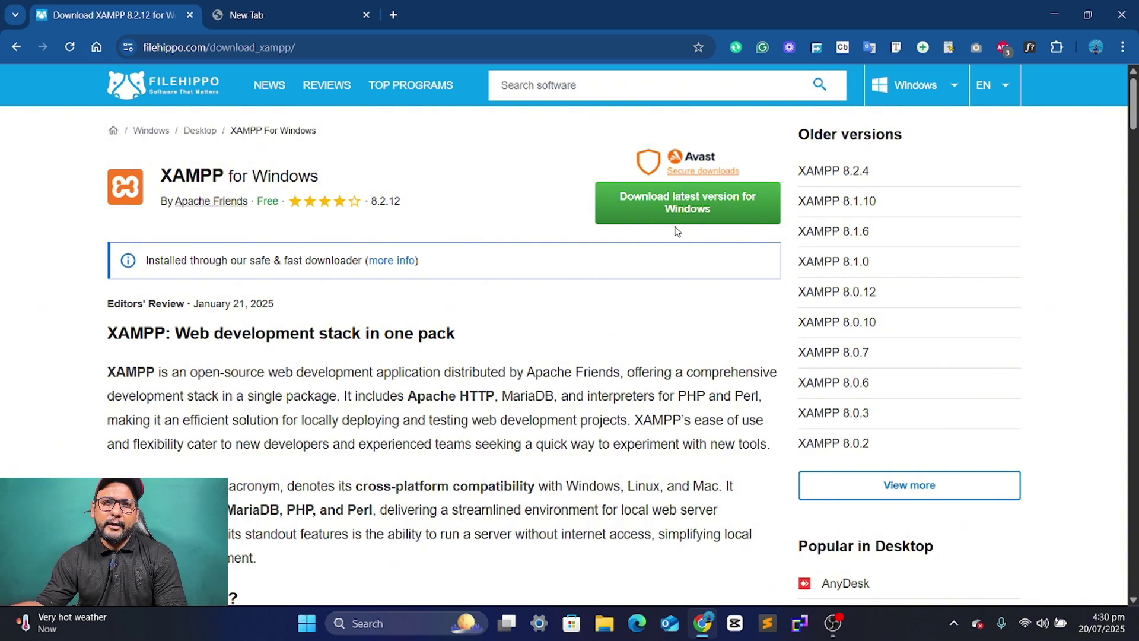
- Start the XAMPP download and browse to the Graphic Work (F:) drive as the save location
click(717, 206)
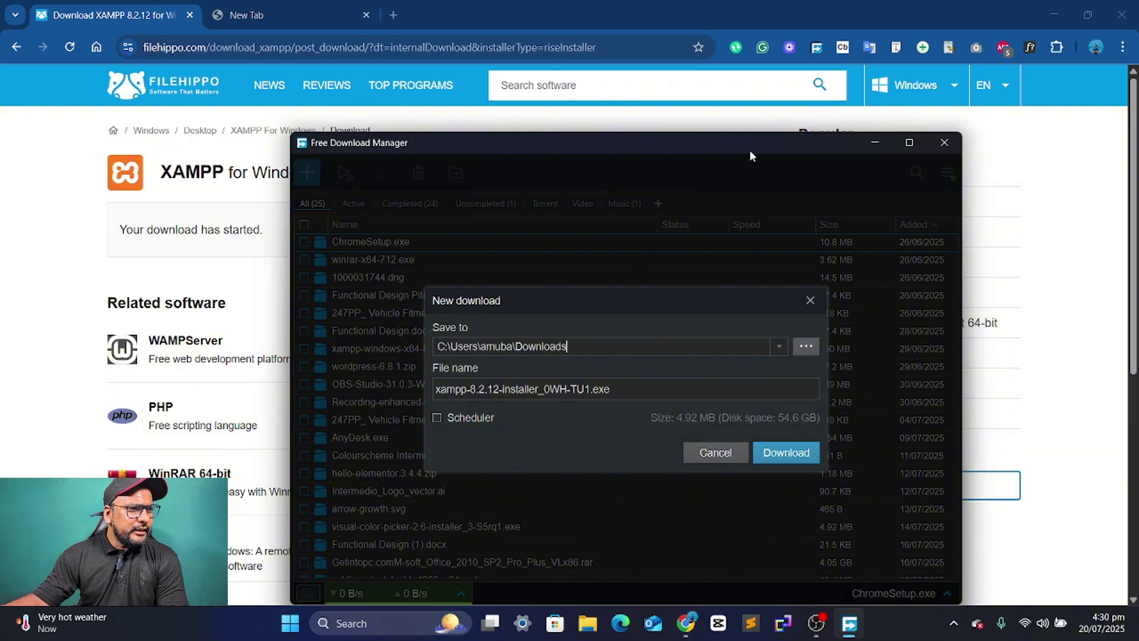
click(804, 350)
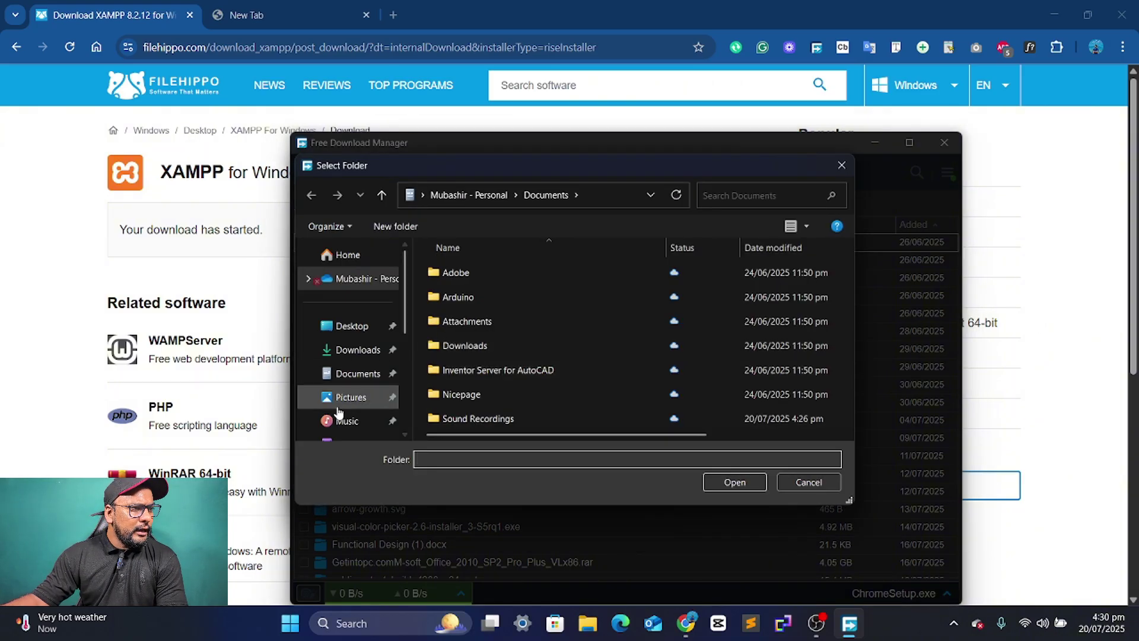
scroll(332, 404, down, 3)
scroll(350, 398, down, 1)
click(345, 369)
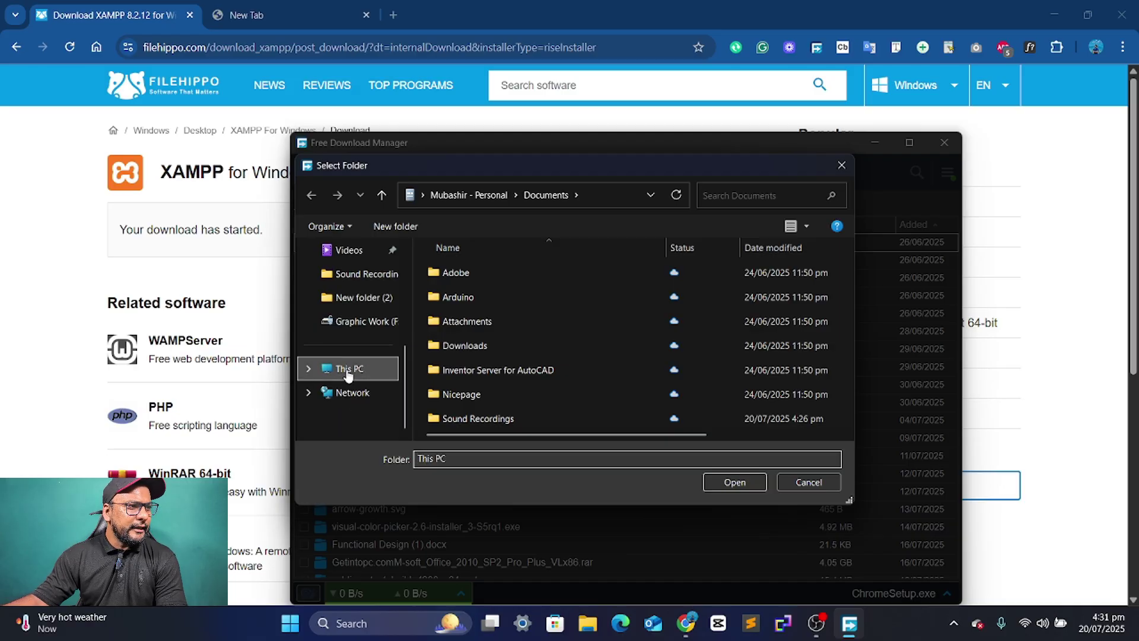
double_click(754, 330)
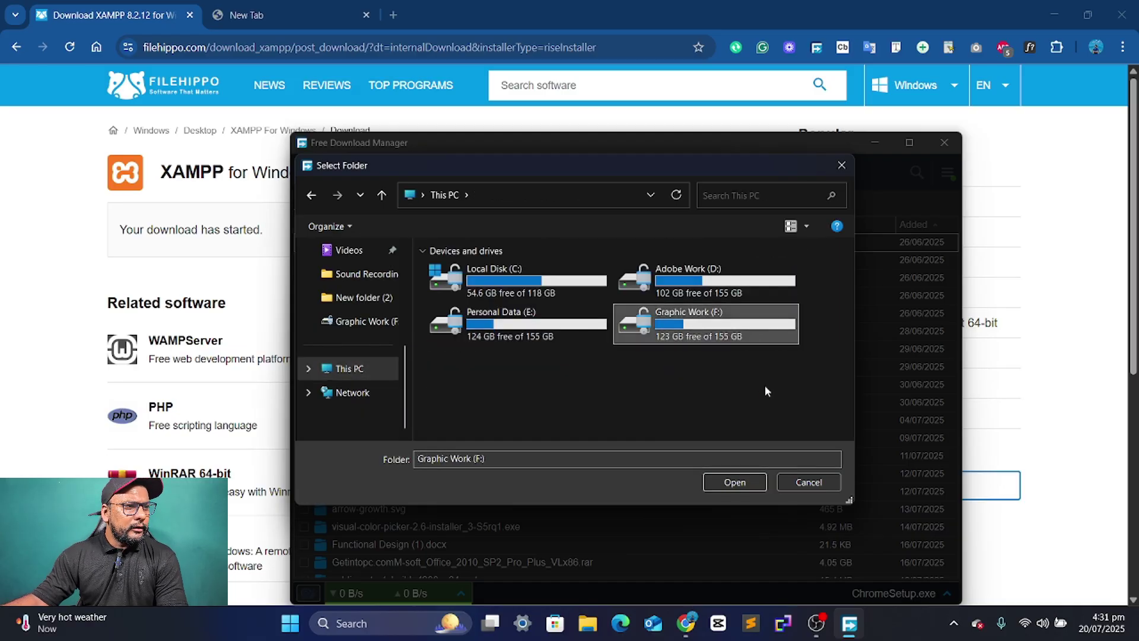
- Create a 'Beginner Tutorials' folder on F: and download the XAMPP installer into it
right_click(591, 333)
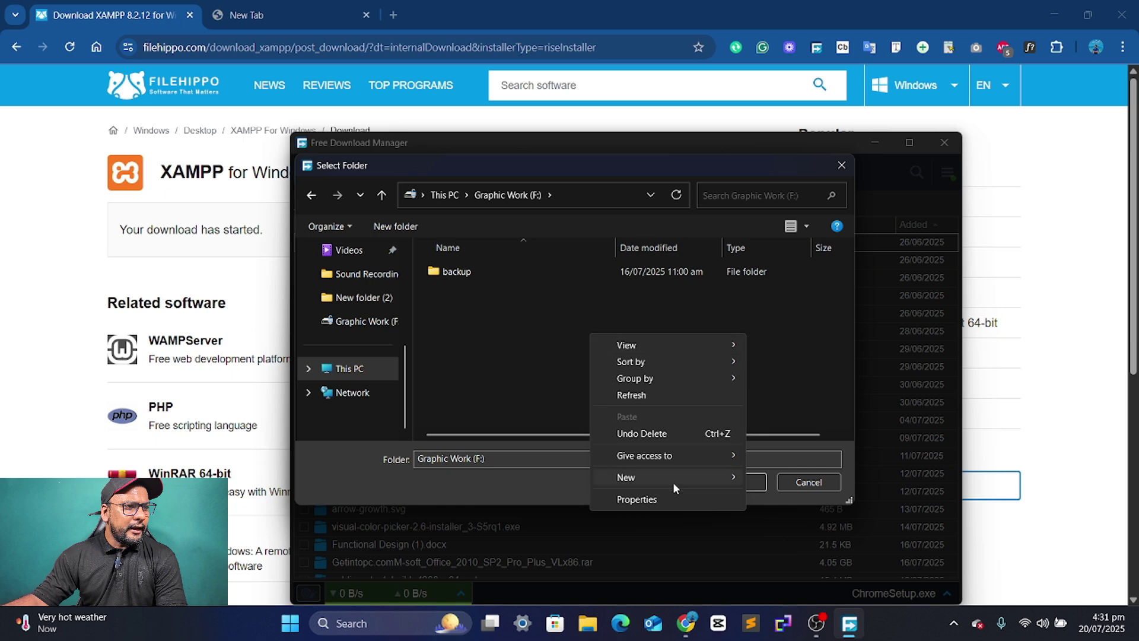
mouse_move(679, 476)
click(796, 254)
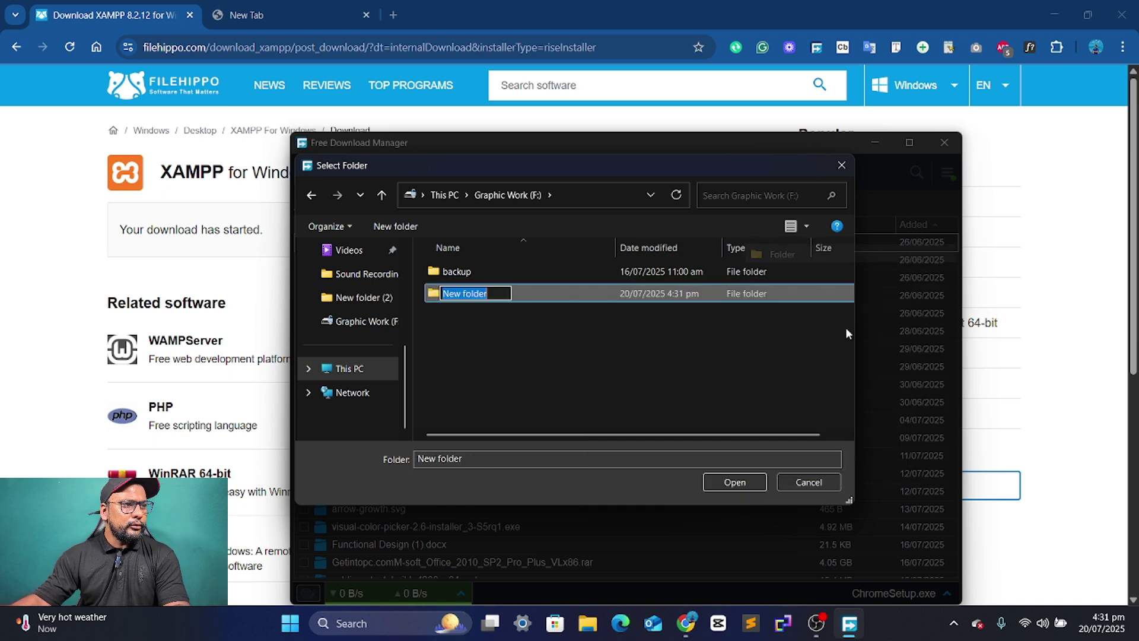
text(Beginner)
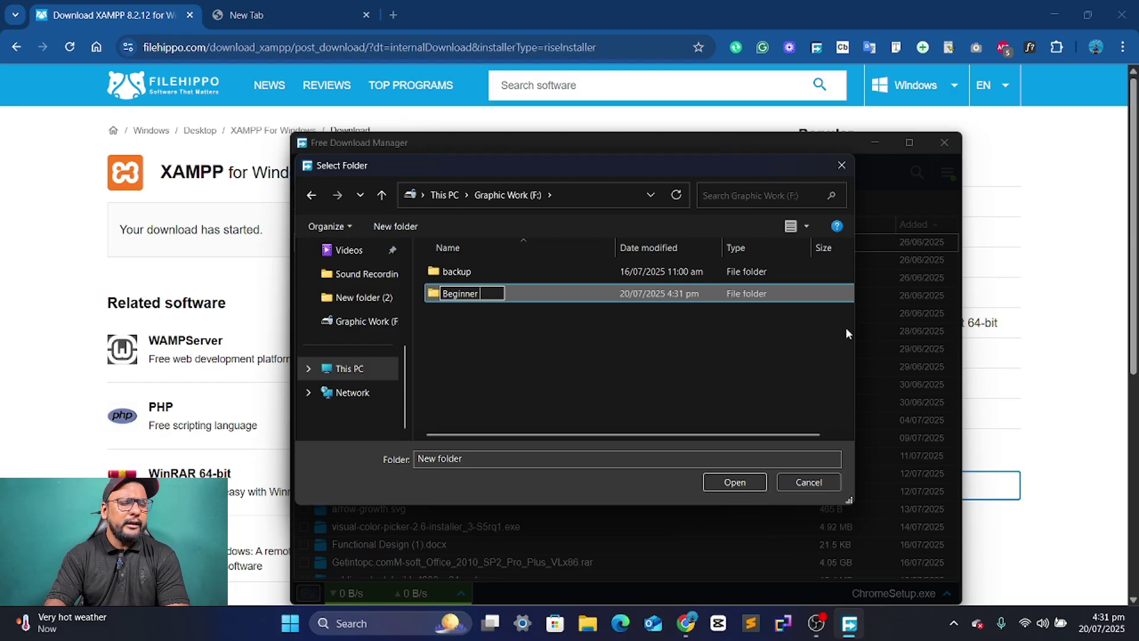
text( Level)
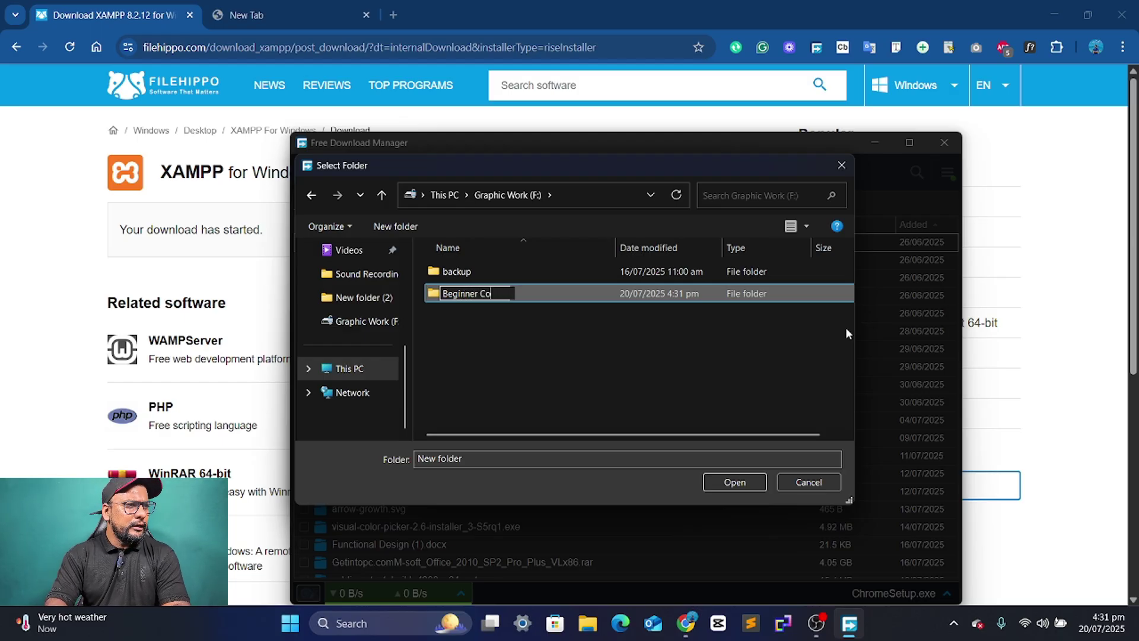
key(BackSpace)
key(BackSpace)
key(BackSpace)
key(BackSpace)
key(BackSpace)
key(BackSpace)
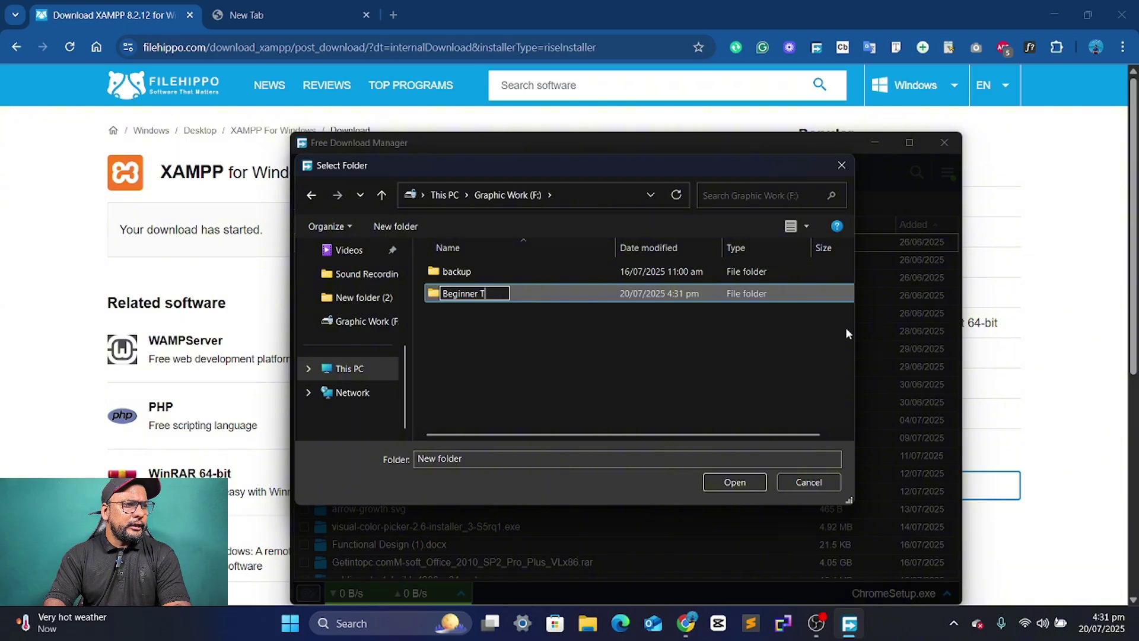
text(Tutorials)
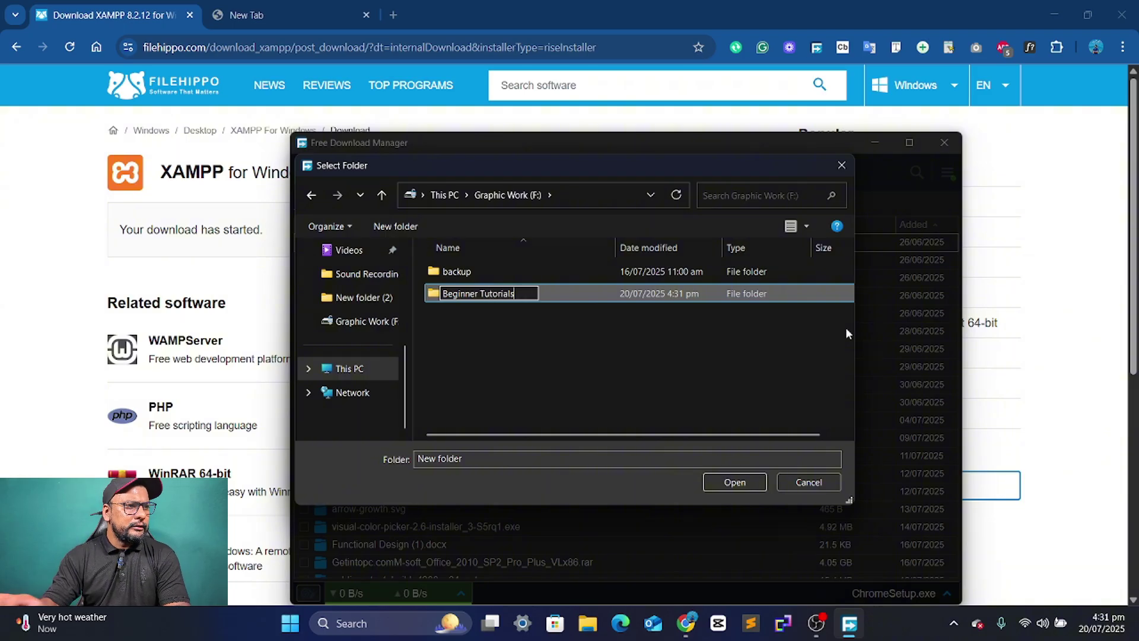
key(Return)
click(487, 273)
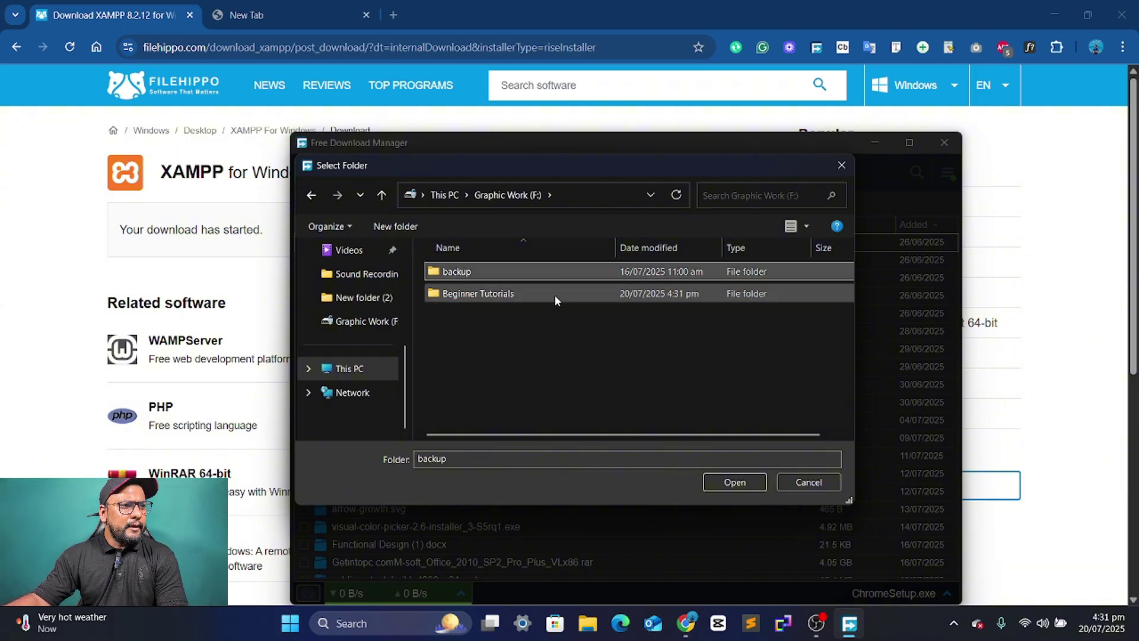
double_click(554, 294)
click(730, 483)
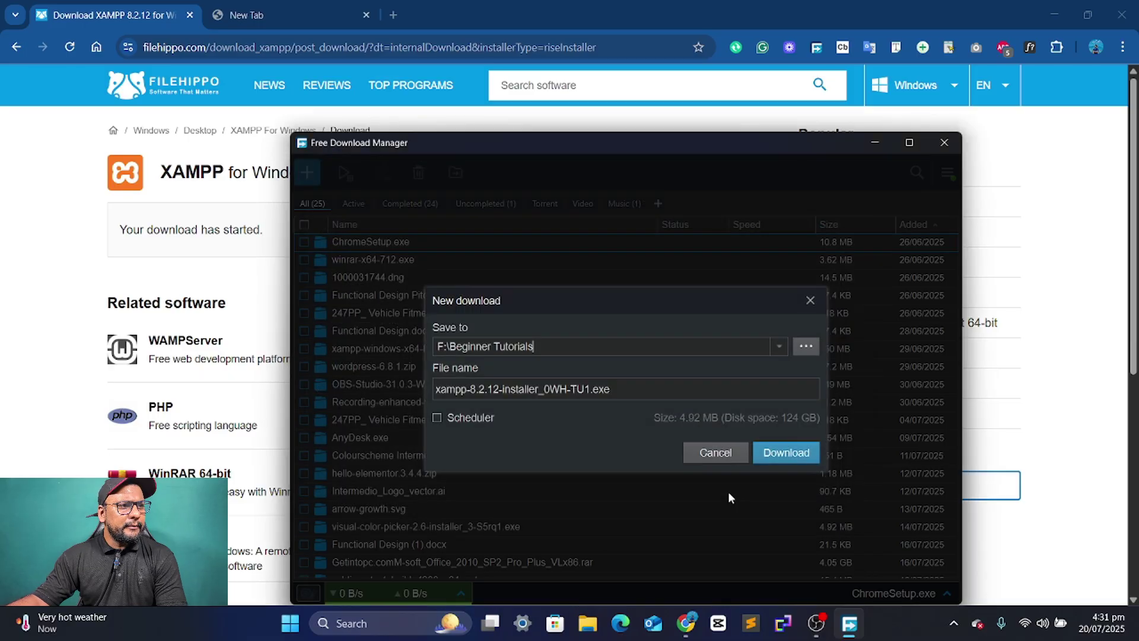
click(796, 454)
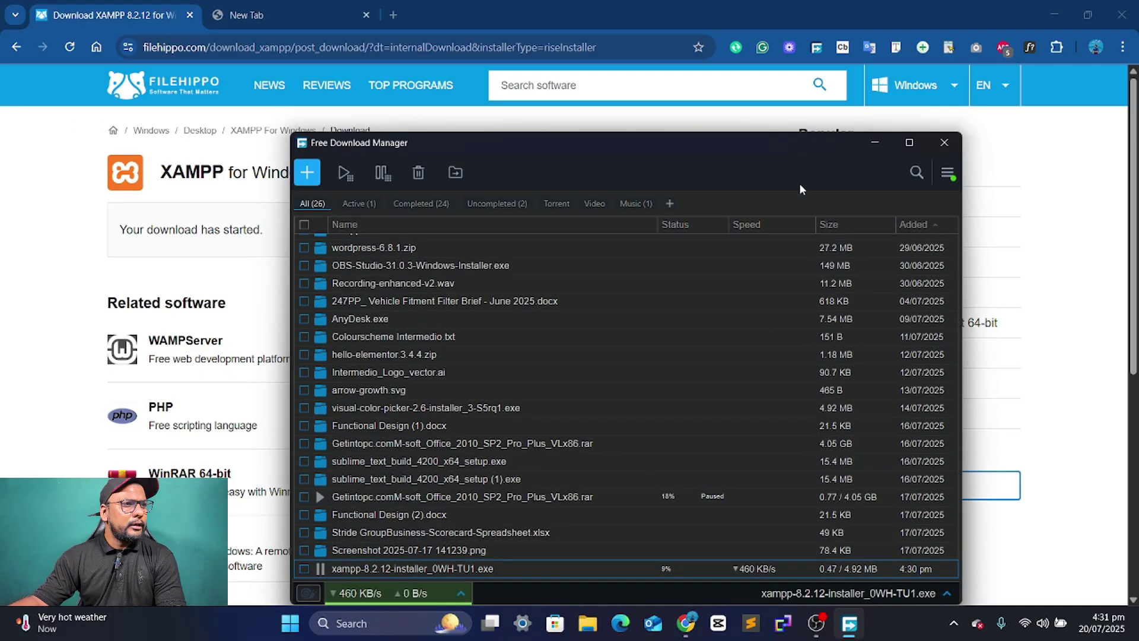
- Close the FileHippo tab and search Google for a WordPress download file in the new tab
click(864, 142)
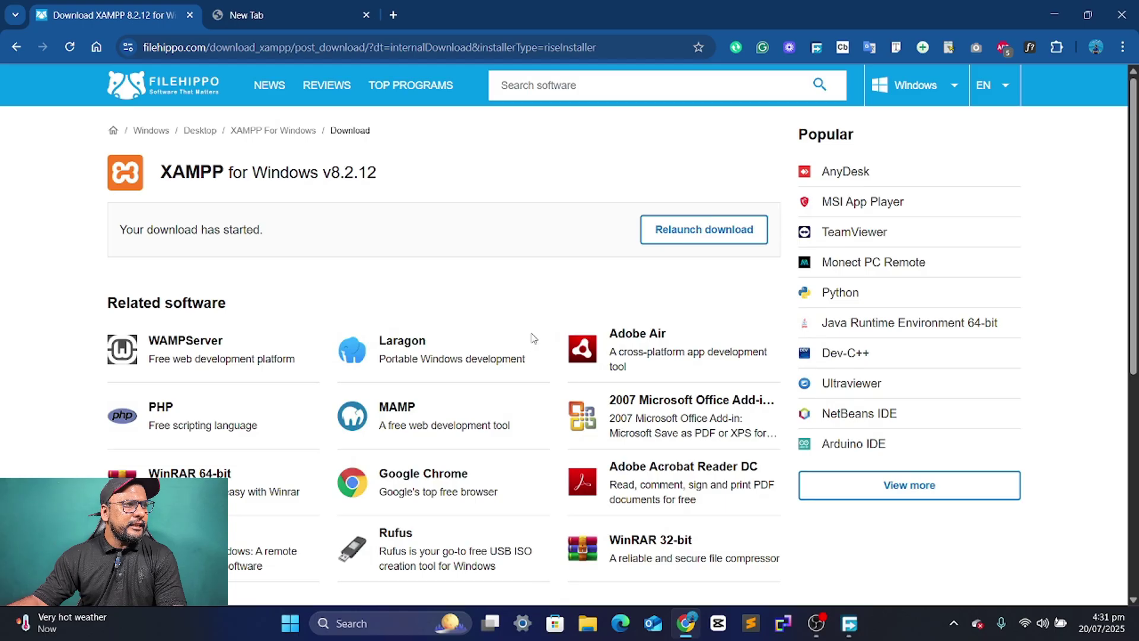
click(249, 15)
click(189, 15)
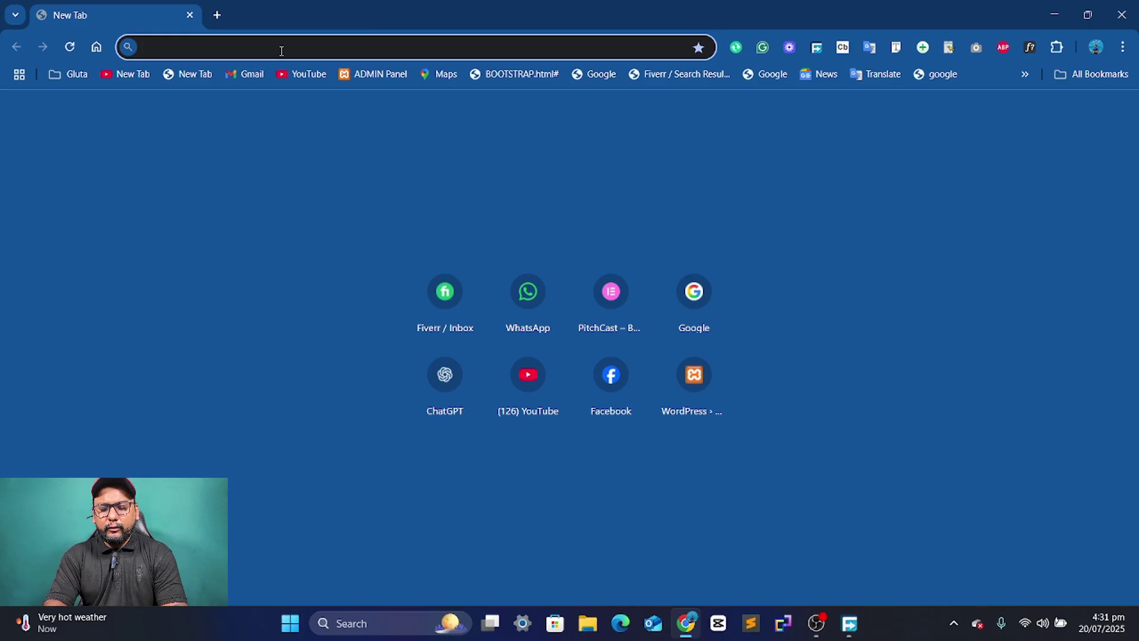
text(freed)
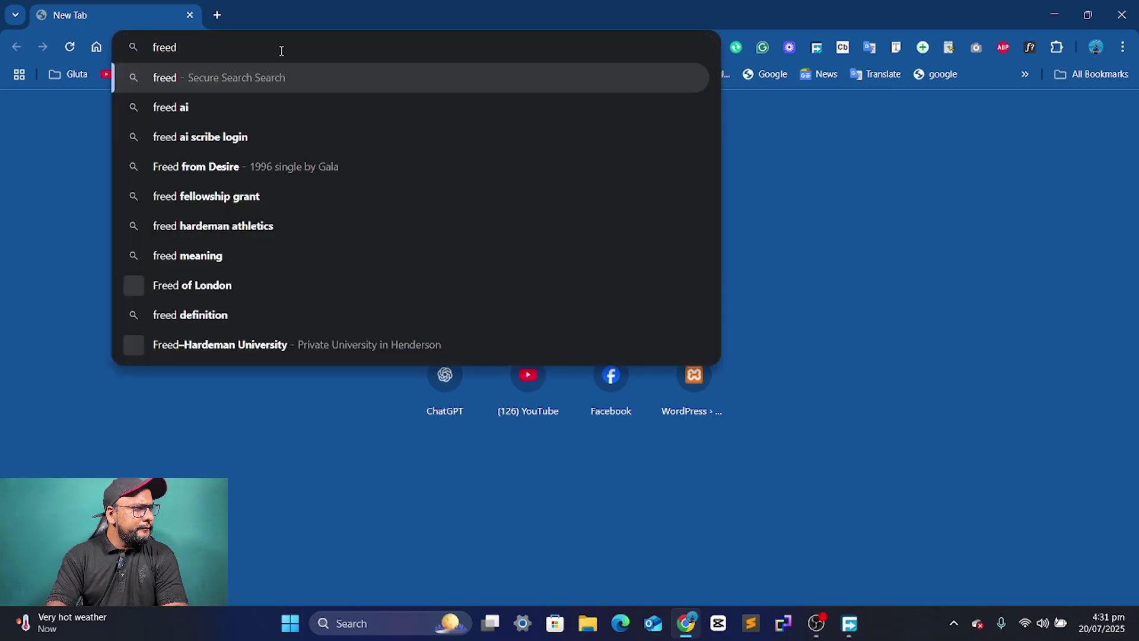
key(BackSpace)
text(downl)
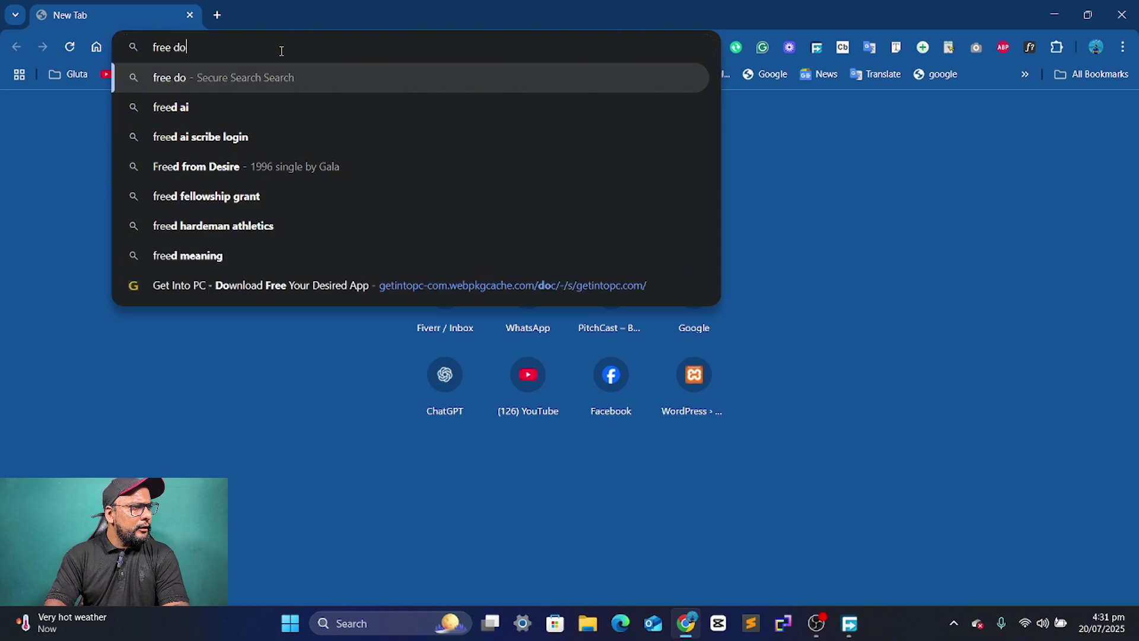
key(BackSpace)
key(BackSpace)
key(BackSpace)
text(nloa)
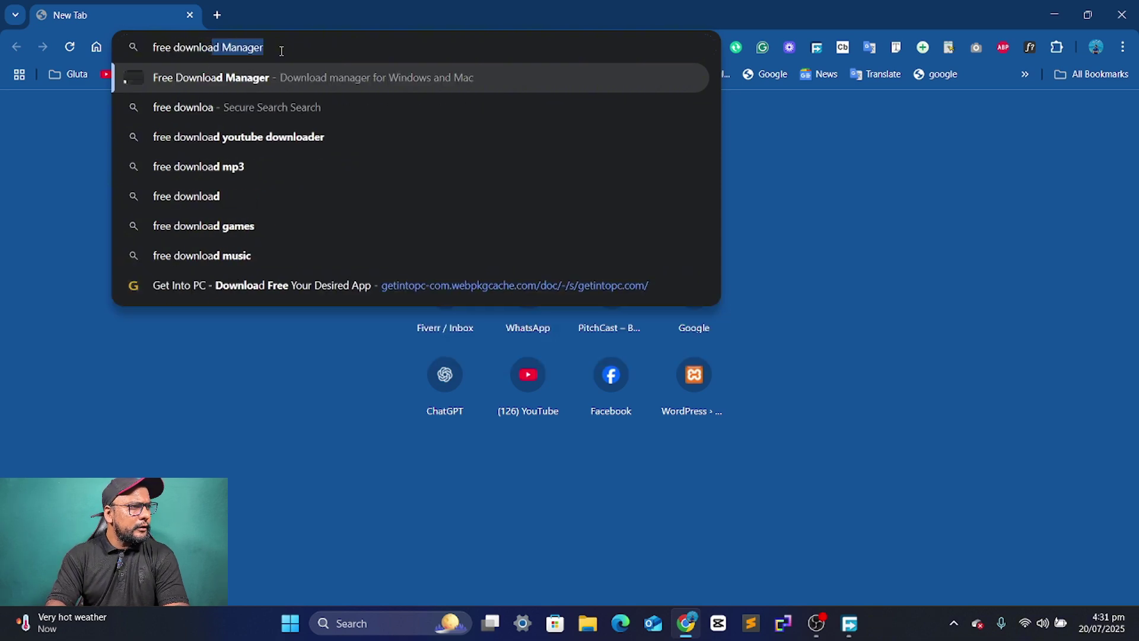
text(d wordpress file)
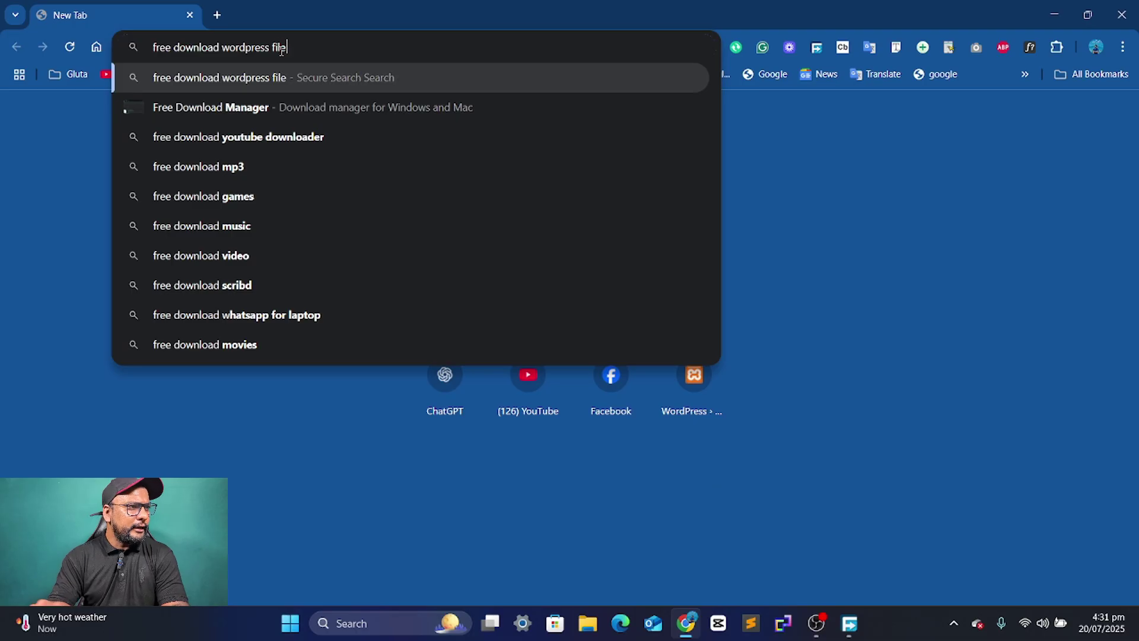
key(Return)
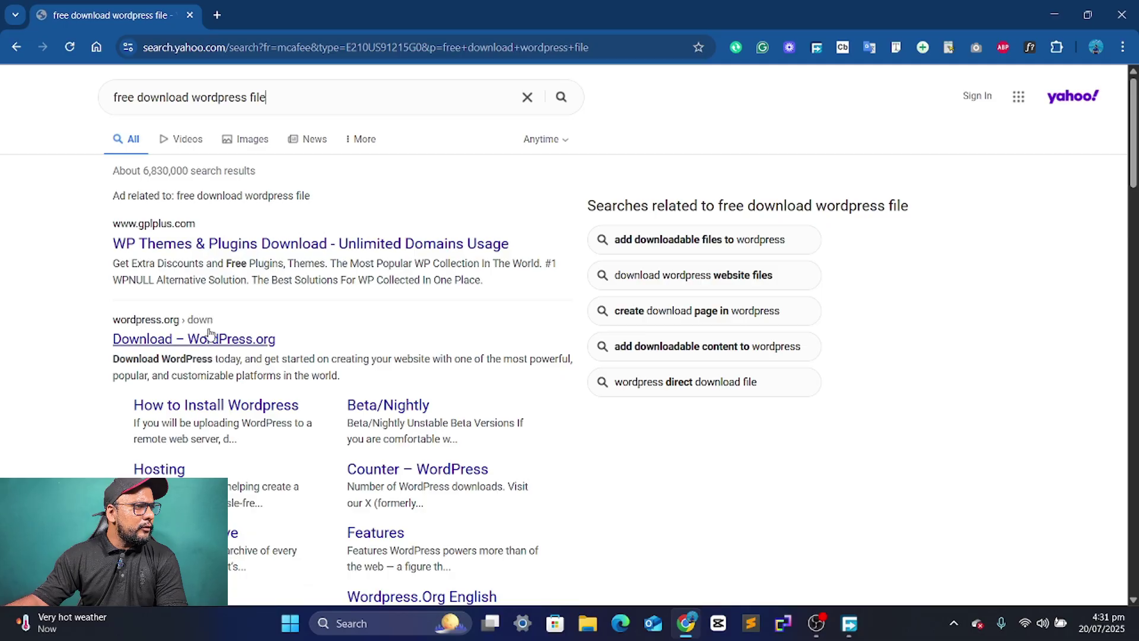
scroll(238, 438, down, 5)
scroll(261, 451, down, 5)
scroll(254, 465, up, 5)
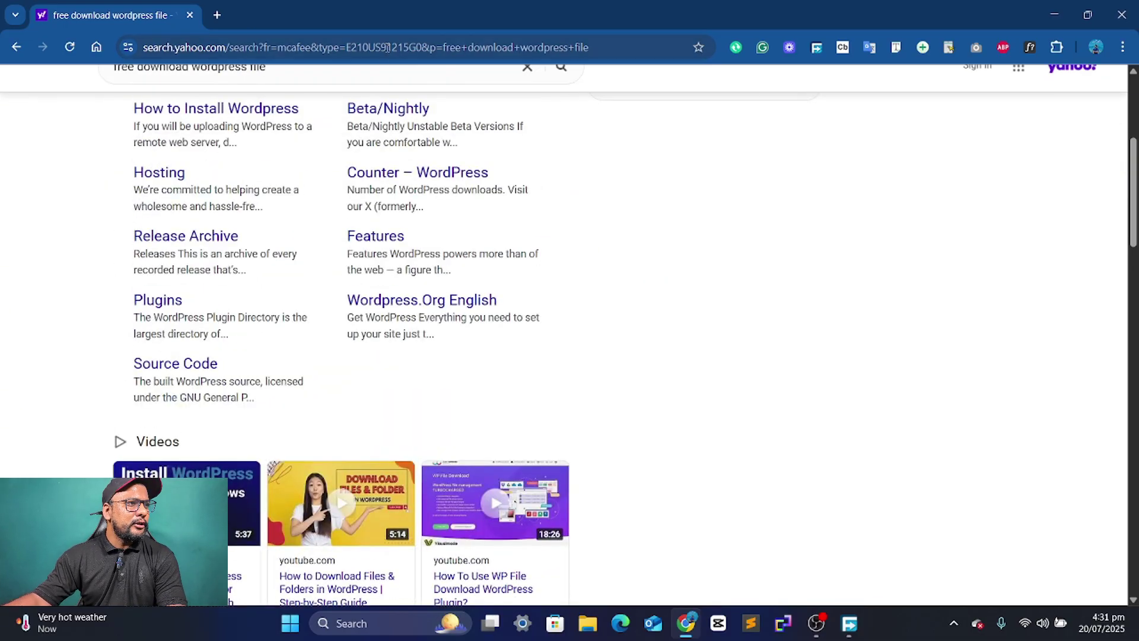
- Return to the Google homepage and search 'free downlaod wordpree file'
click(388, 48)
text(goo)
key(Return)
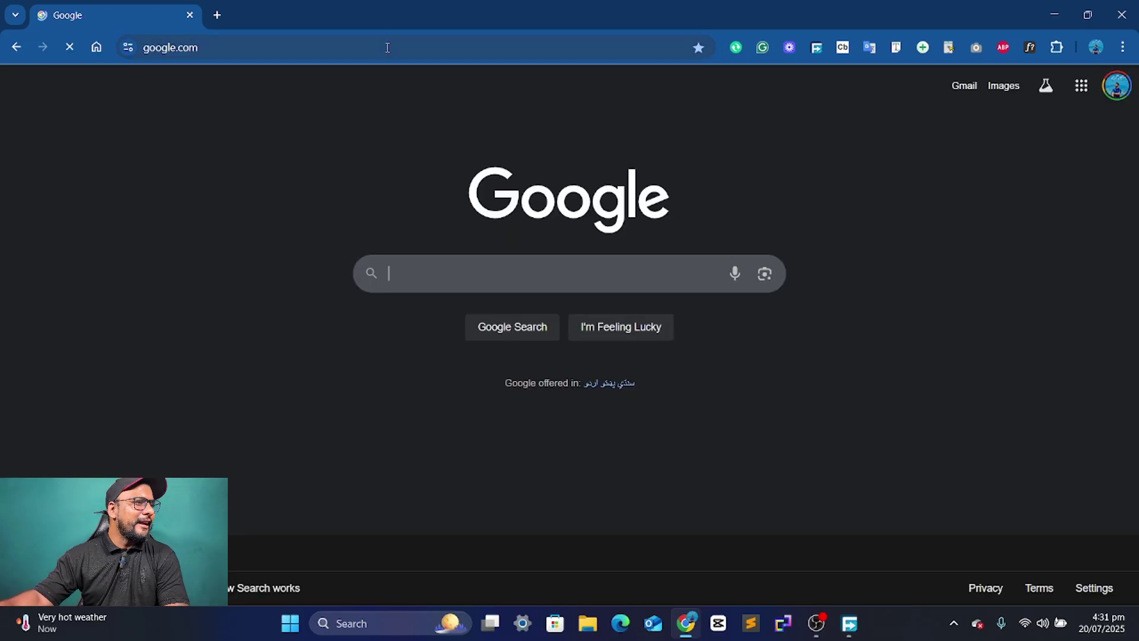
text(fr)
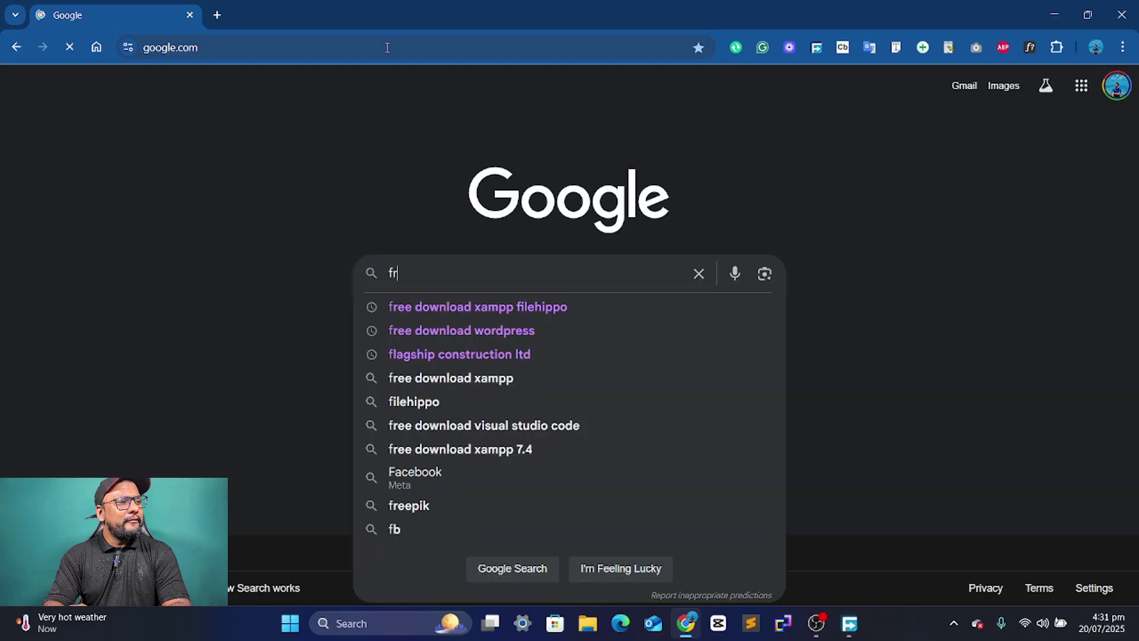
text(ee downlaod )
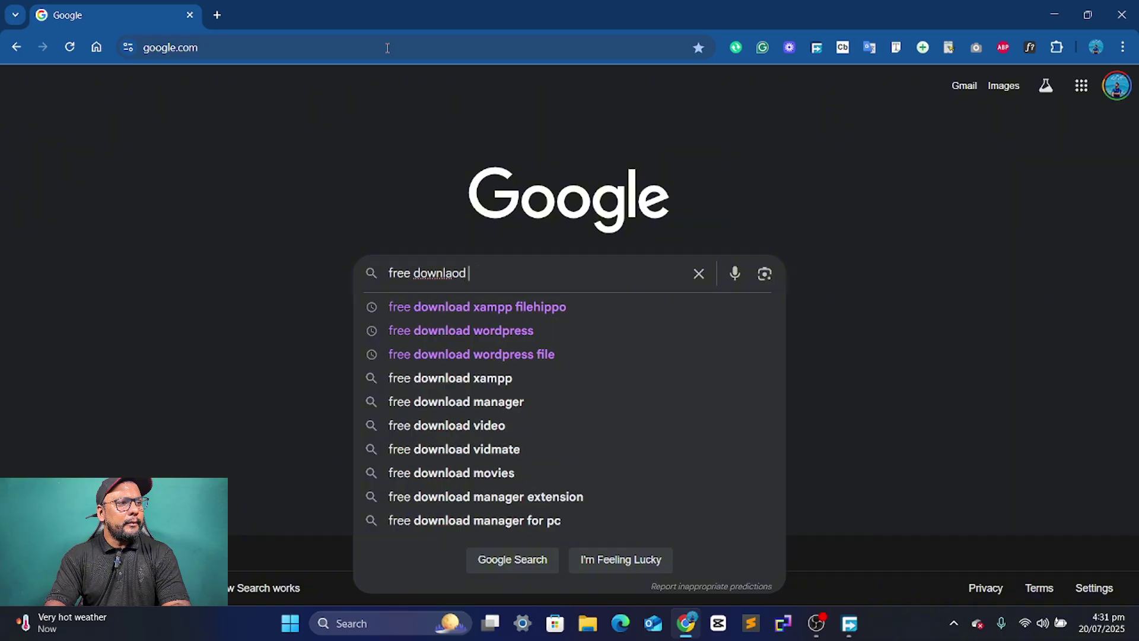
text(wordpree file)
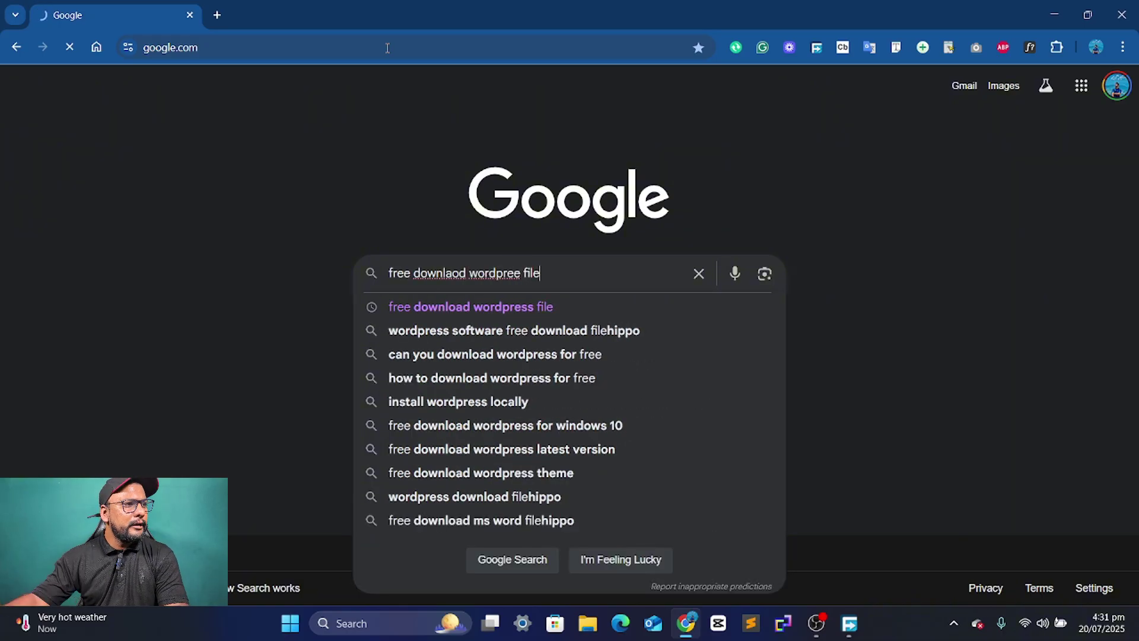
key(Return)
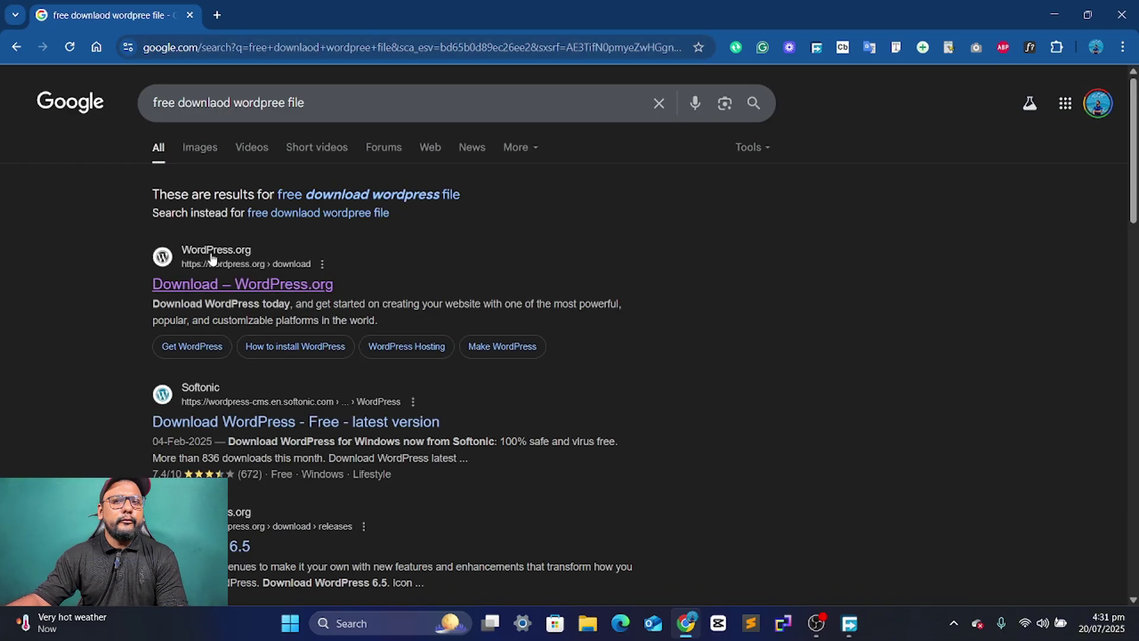
- Download wordpress-6.8.2.zip from WordPress.org into Beginner Tutorials and dismiss the thank-you message
click(265, 287)
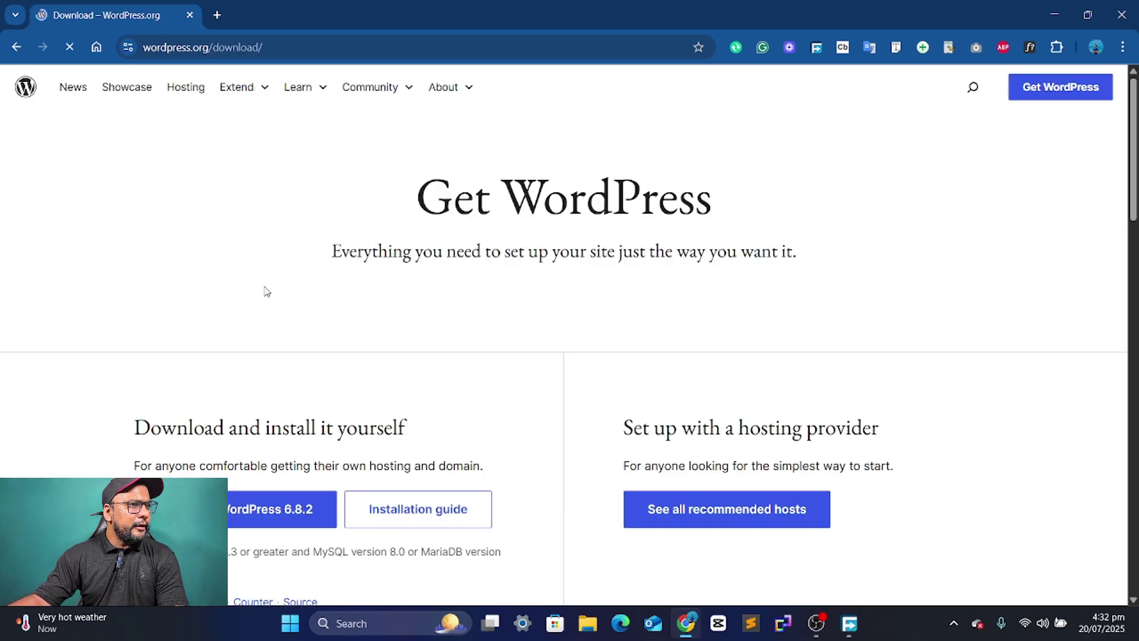
click(241, 510)
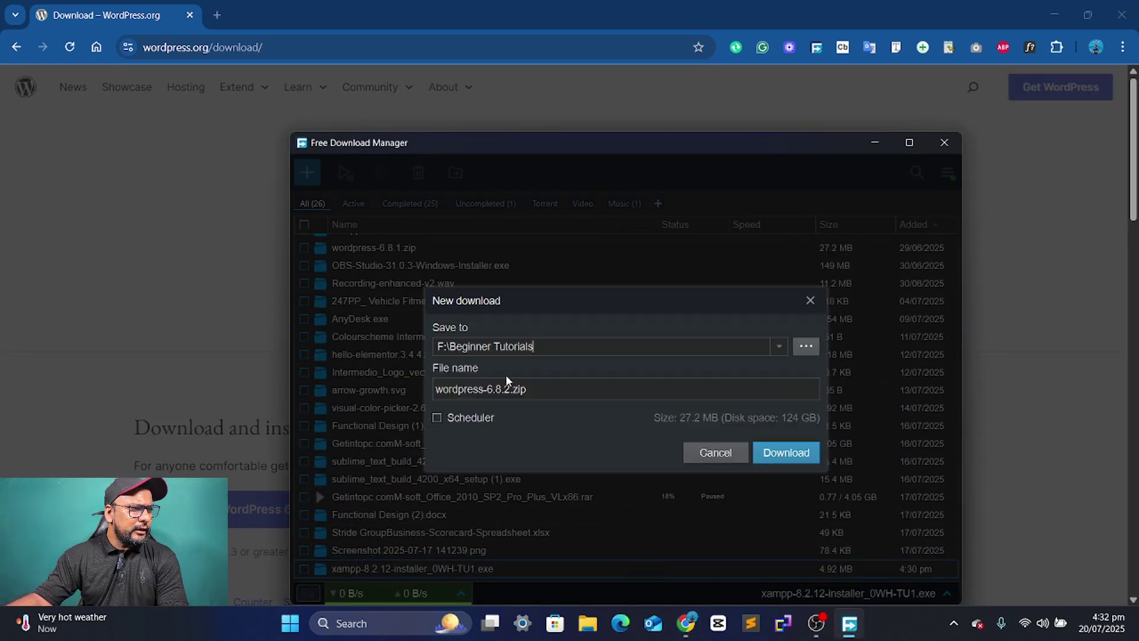
click(788, 457)
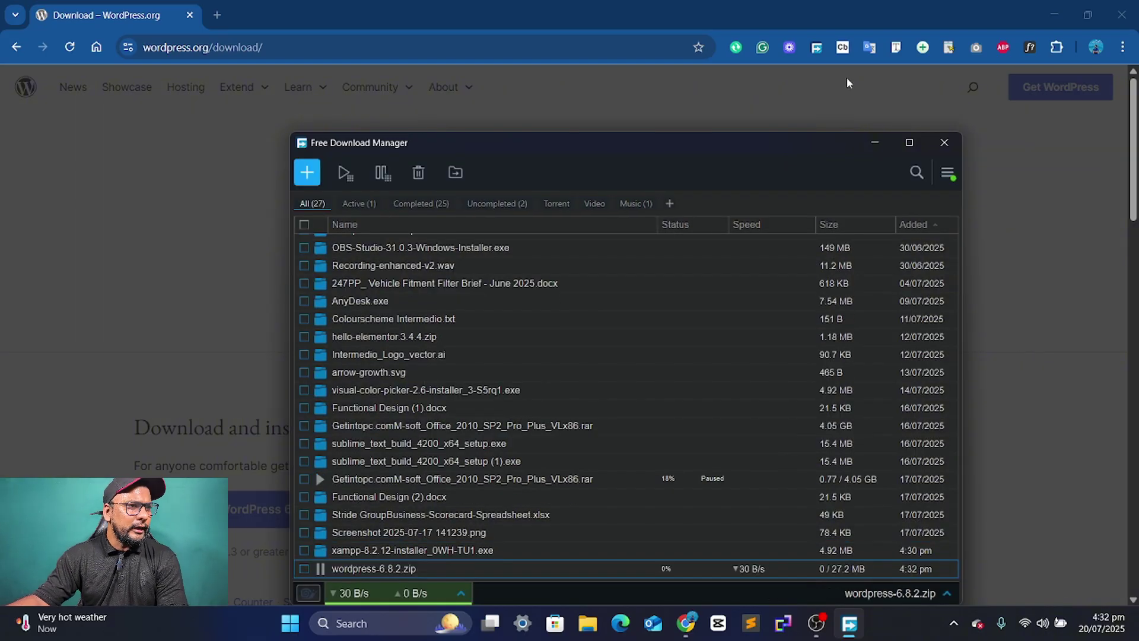
click(871, 142)
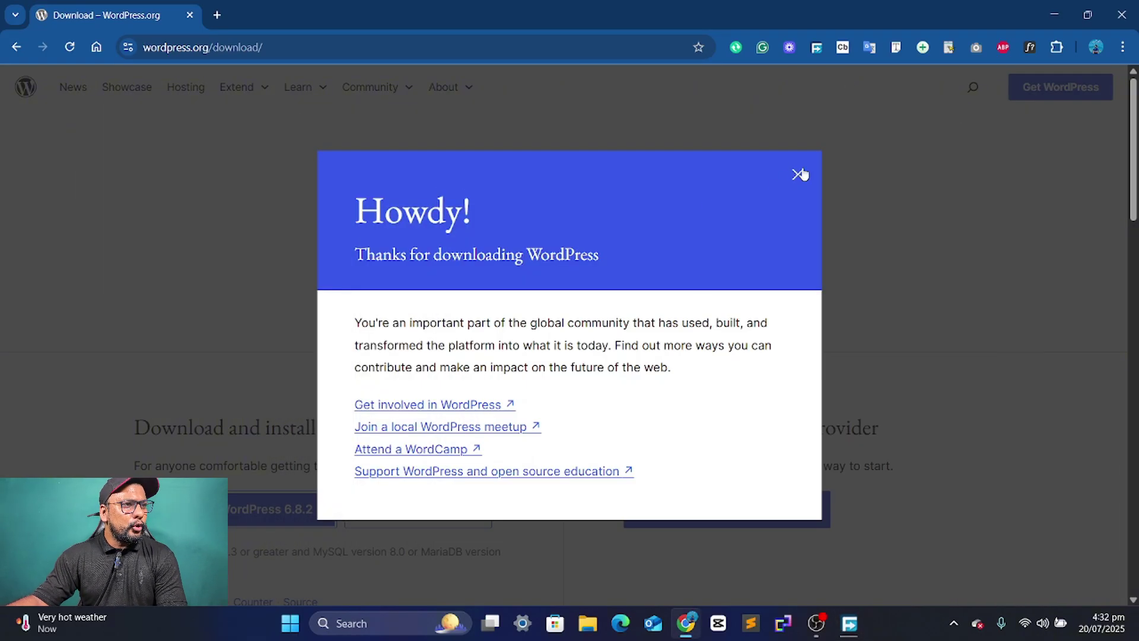
click(798, 175)
- Check both downloads finished in Free Download Manager, then run the XAMPP installer from Beginner Tutorials
click(1121, 15)
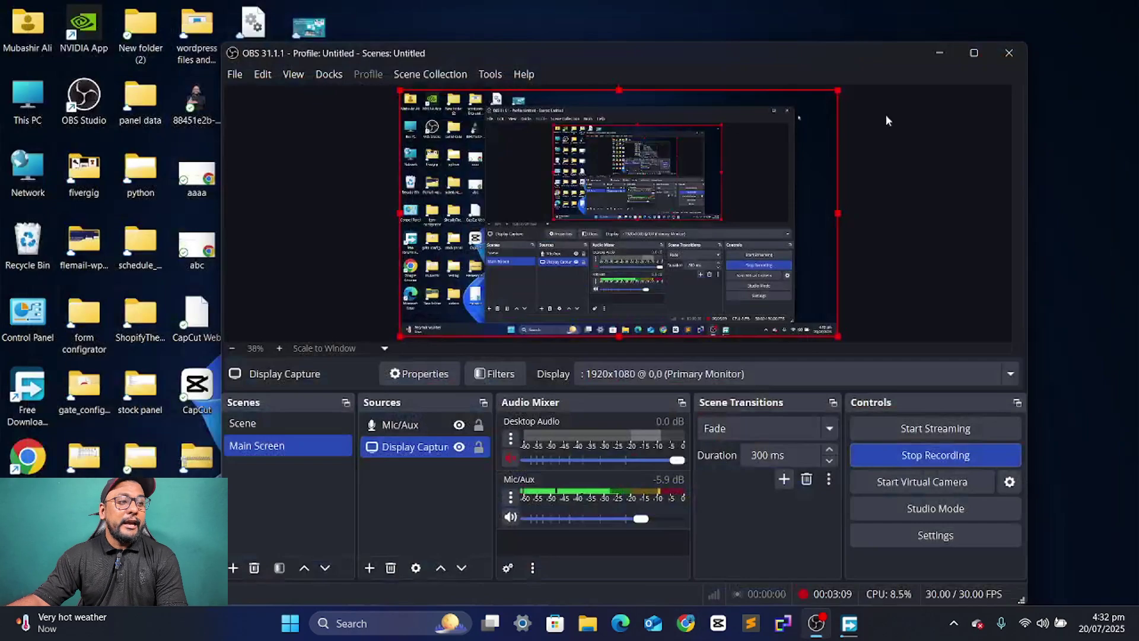
click(939, 52)
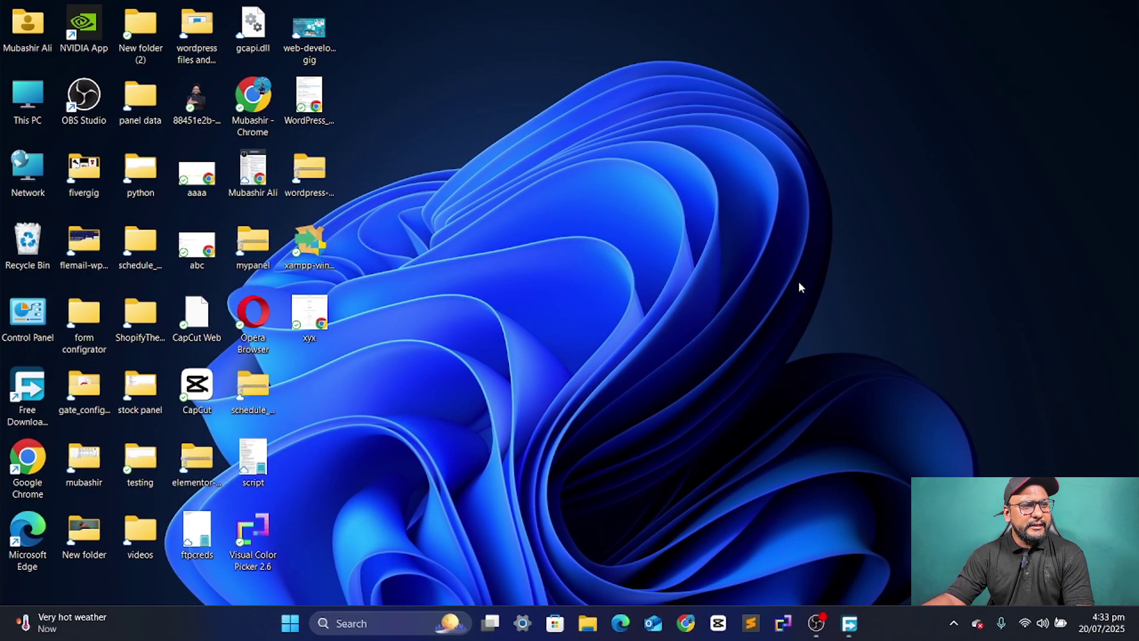
click(850, 623)
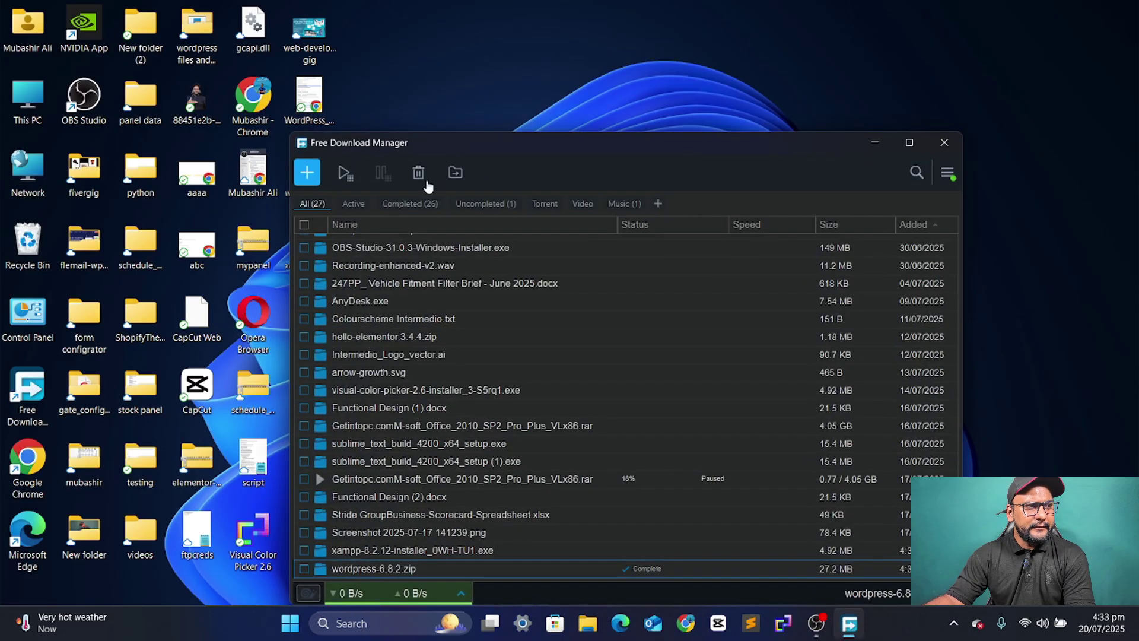
scroll(429, 365, up, 2)
scroll(442, 410, down, 2)
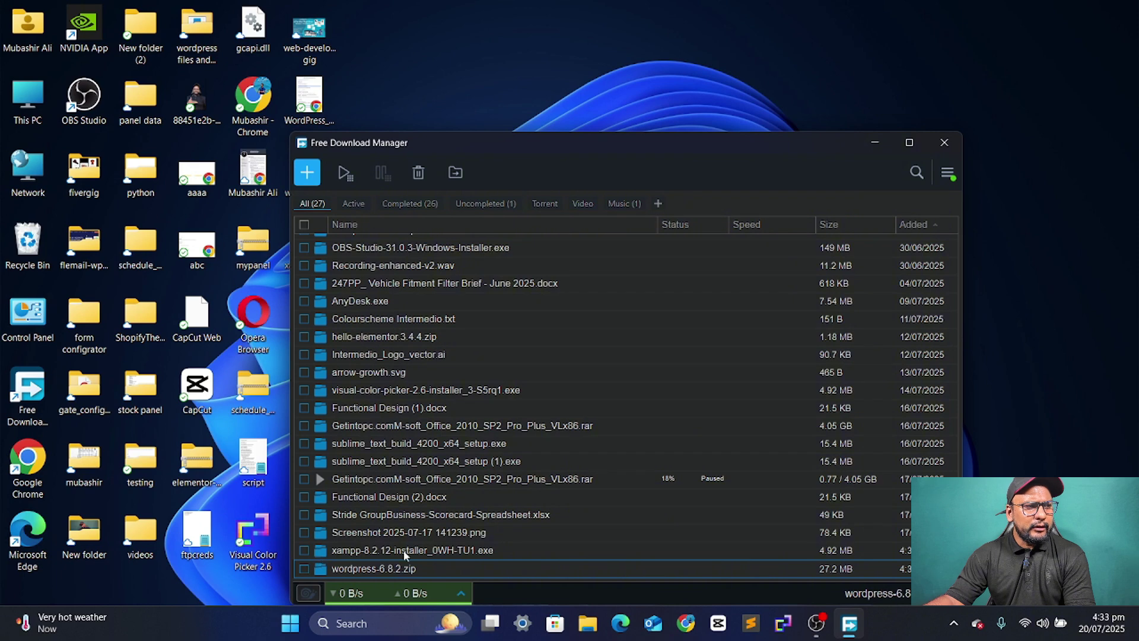
click(321, 552)
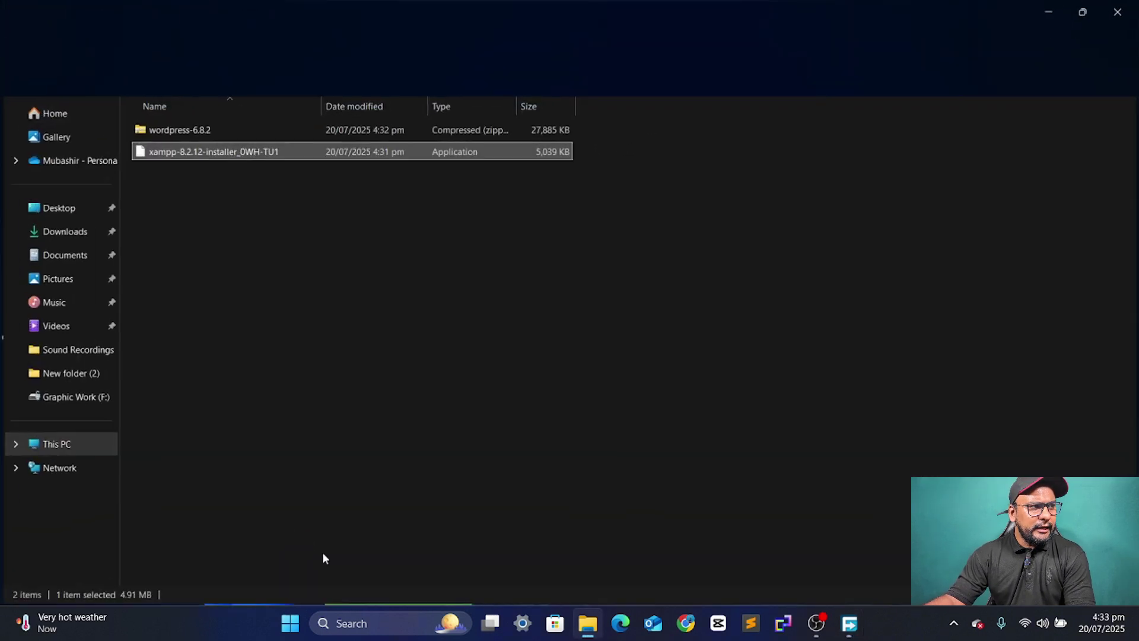
double_click(251, 154)
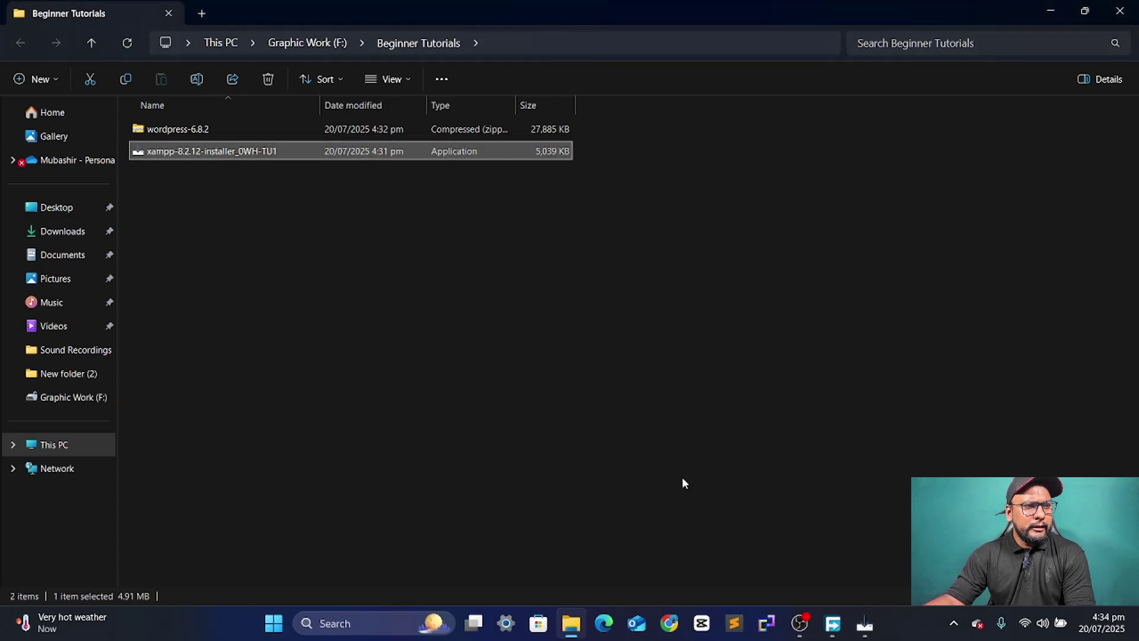
- Accept the setup language, download XAMPP, and run the downloaded setup
click(868, 626)
click(595, 347)
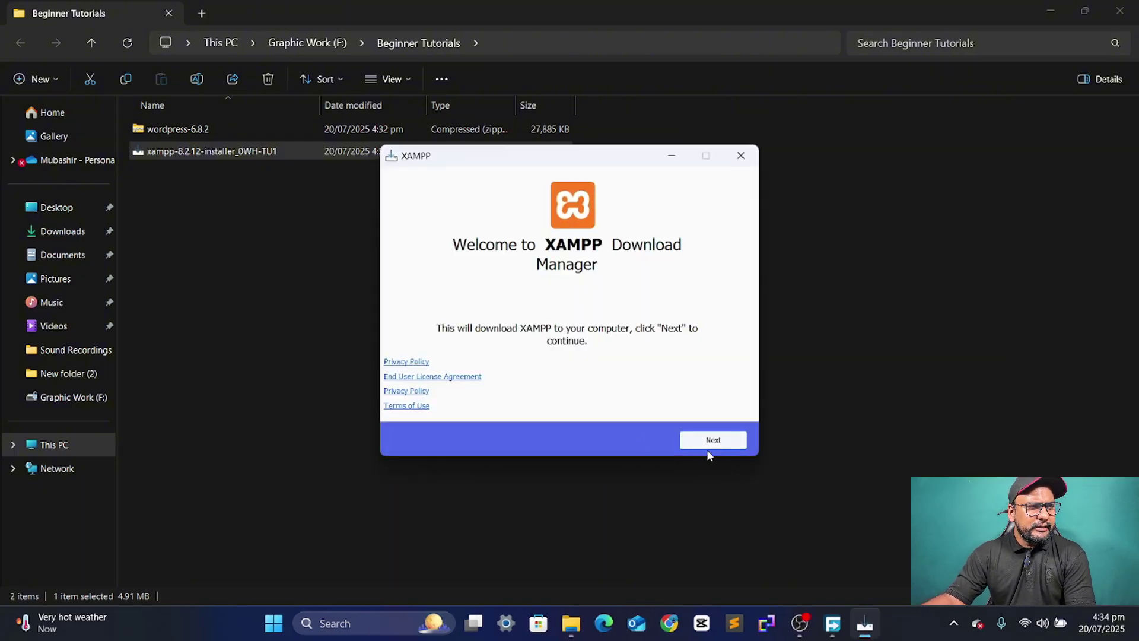
click(710, 444)
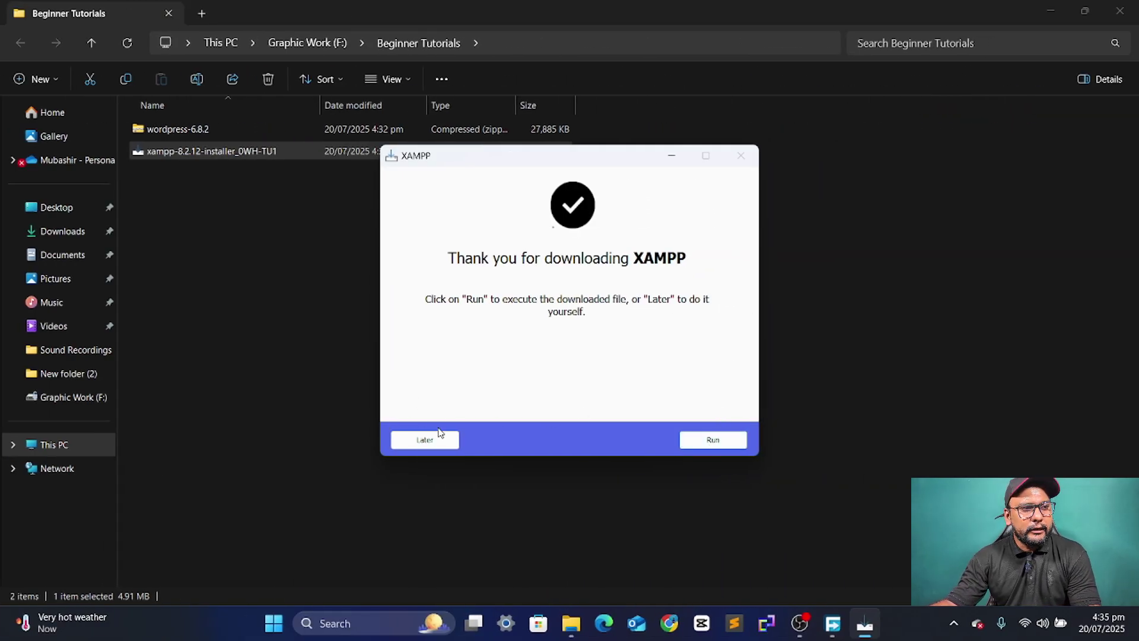
click(713, 441)
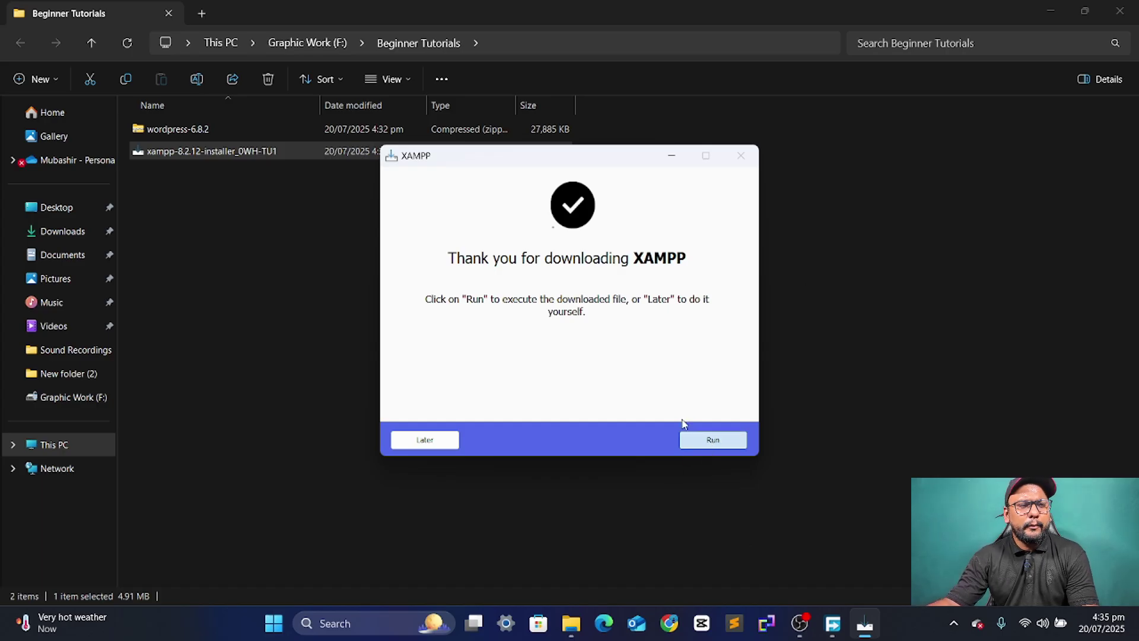
click(704, 442)
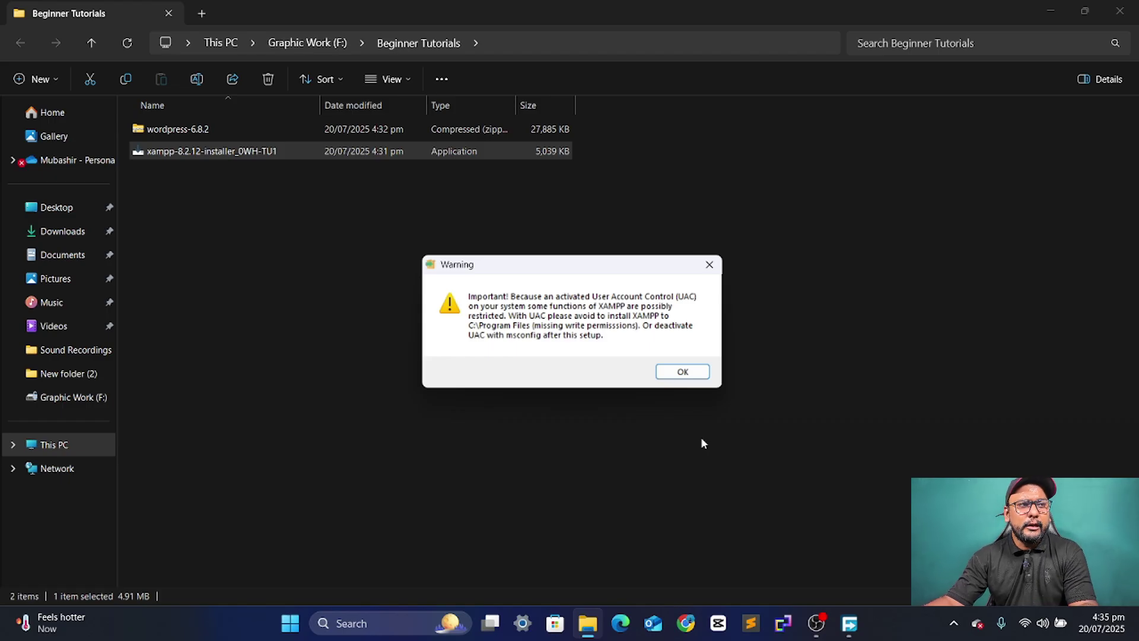
- Install XAMPP with default components into C:\xampp in English, launching the Control Panel when finished
click(684, 373)
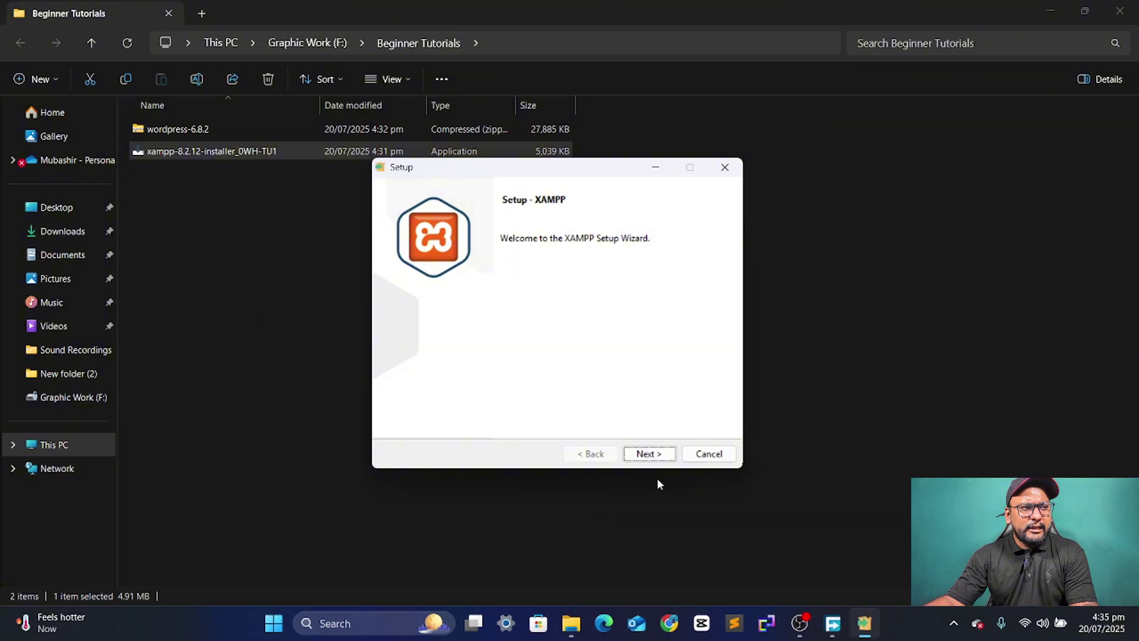
click(661, 455)
click(660, 455)
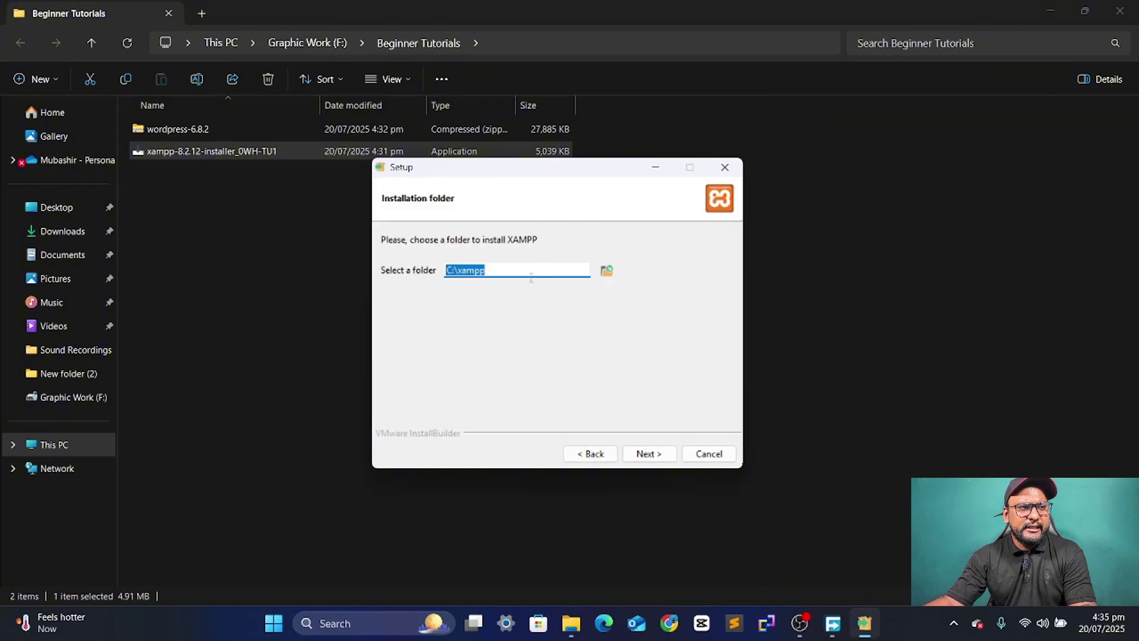
click(504, 270)
click(648, 453)
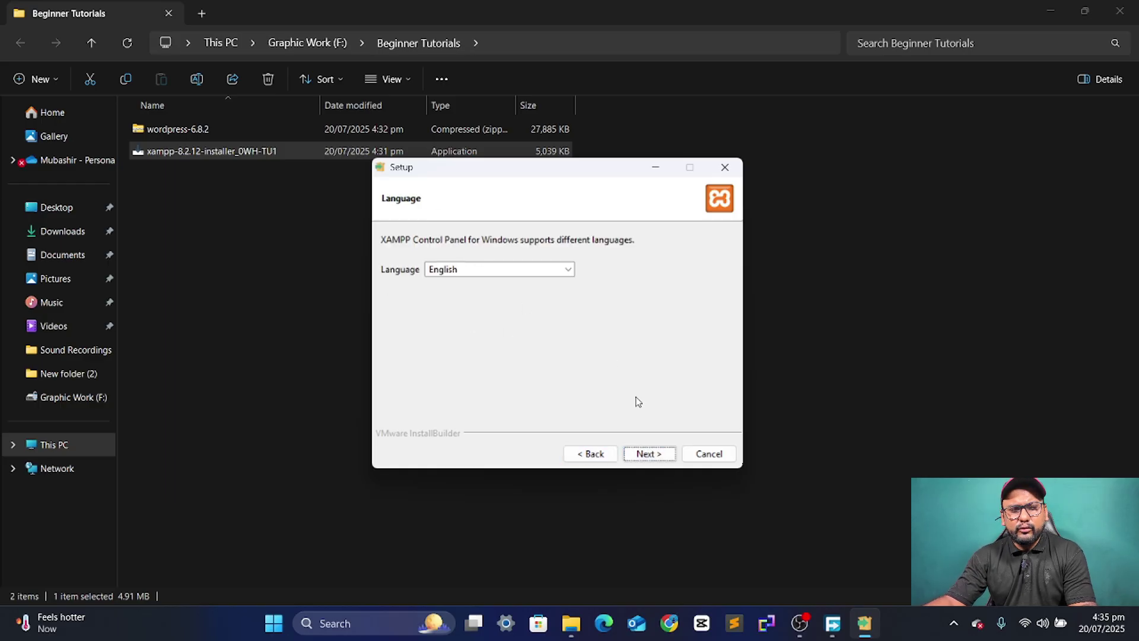
click(650, 451)
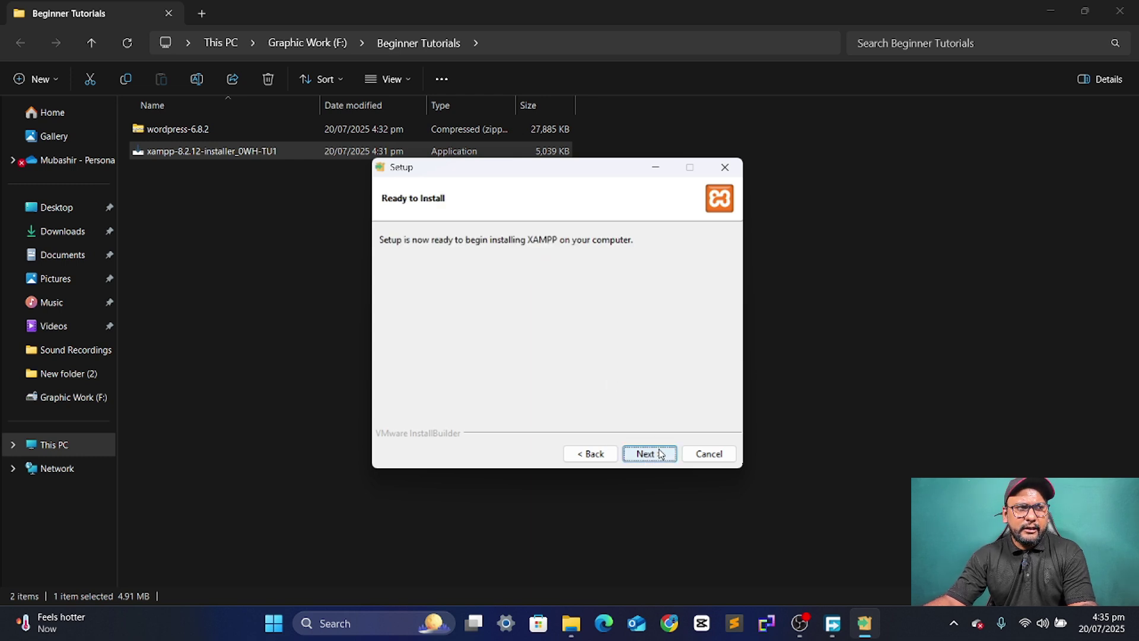
click(660, 453)
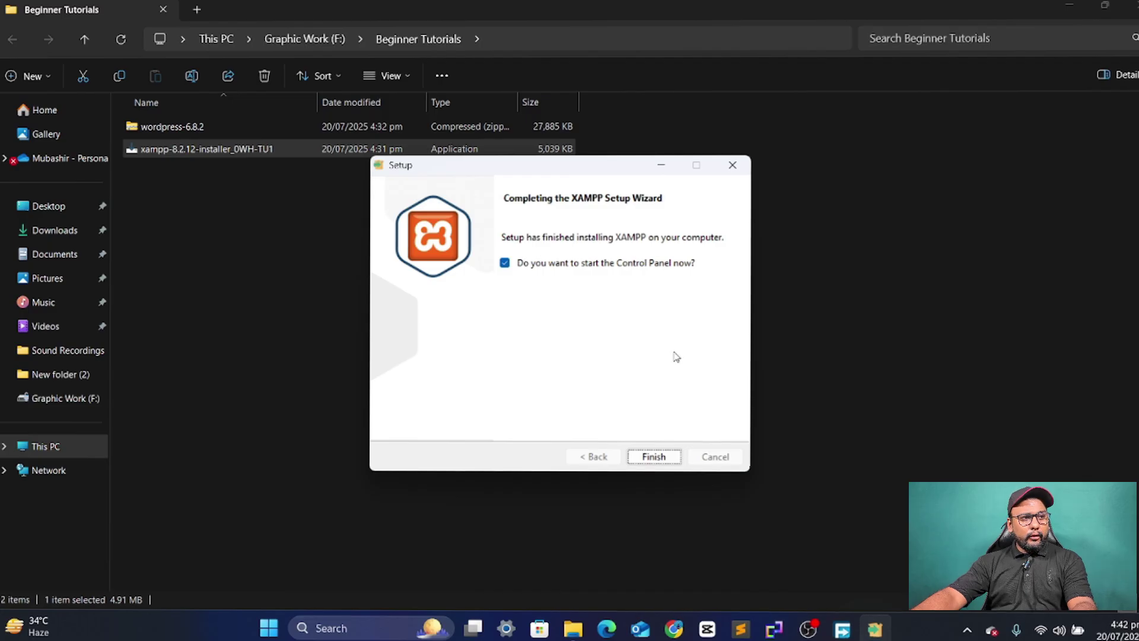
click(643, 456)
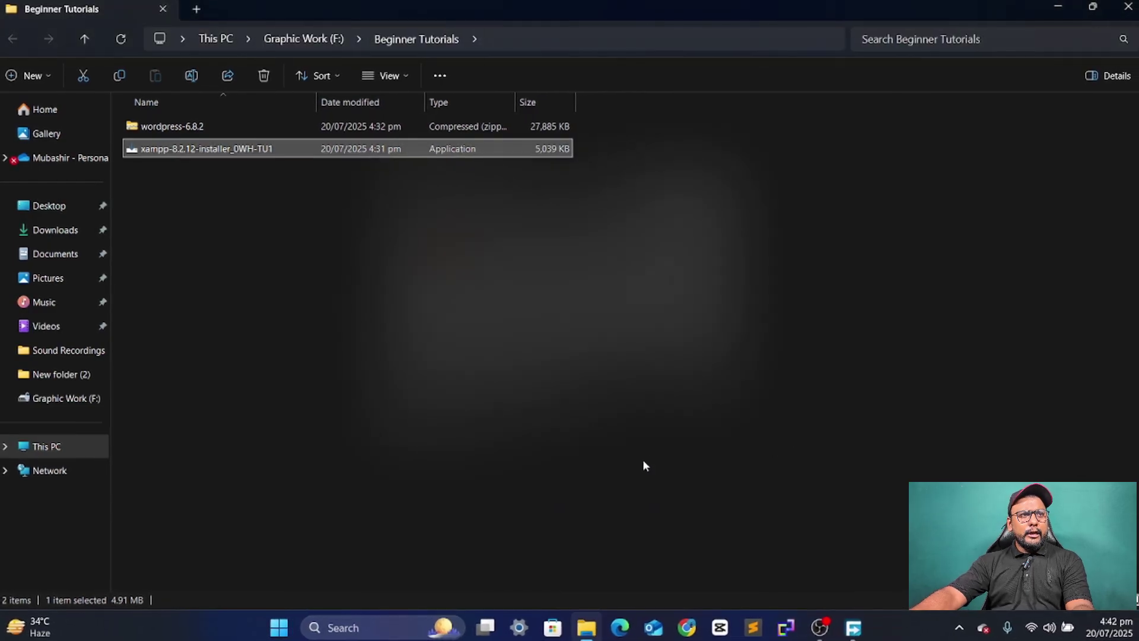
- Start Apache (ports 80, 443) and MySQL (3306) in the Control Panel, then minimize it
click(1055, 7)
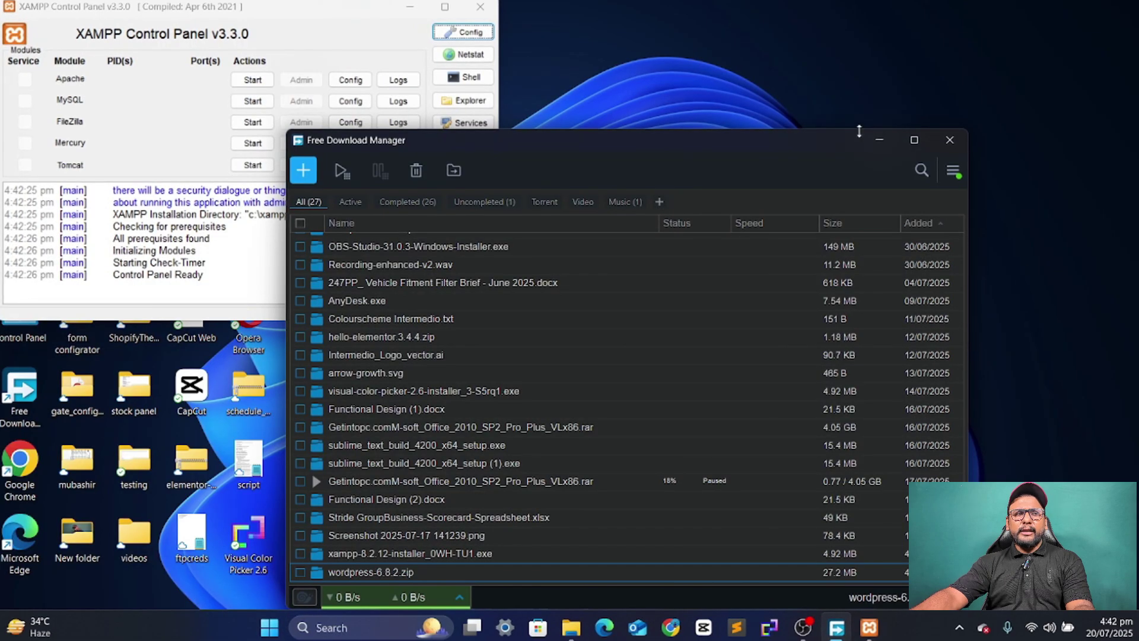
click(881, 138)
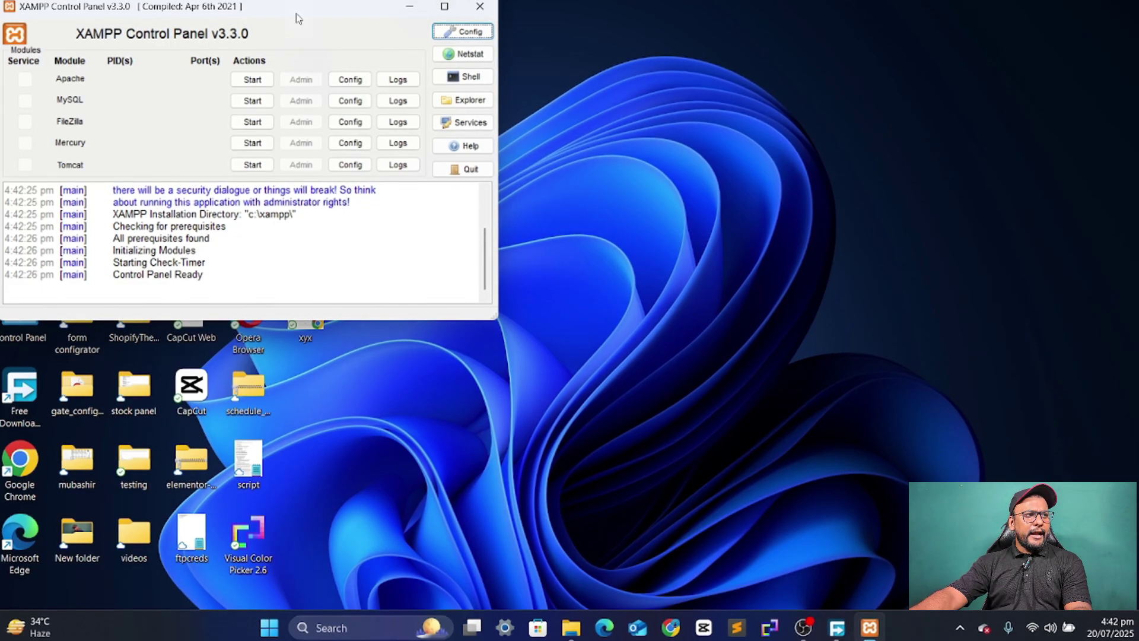
drag(283, 7, 420, 77)
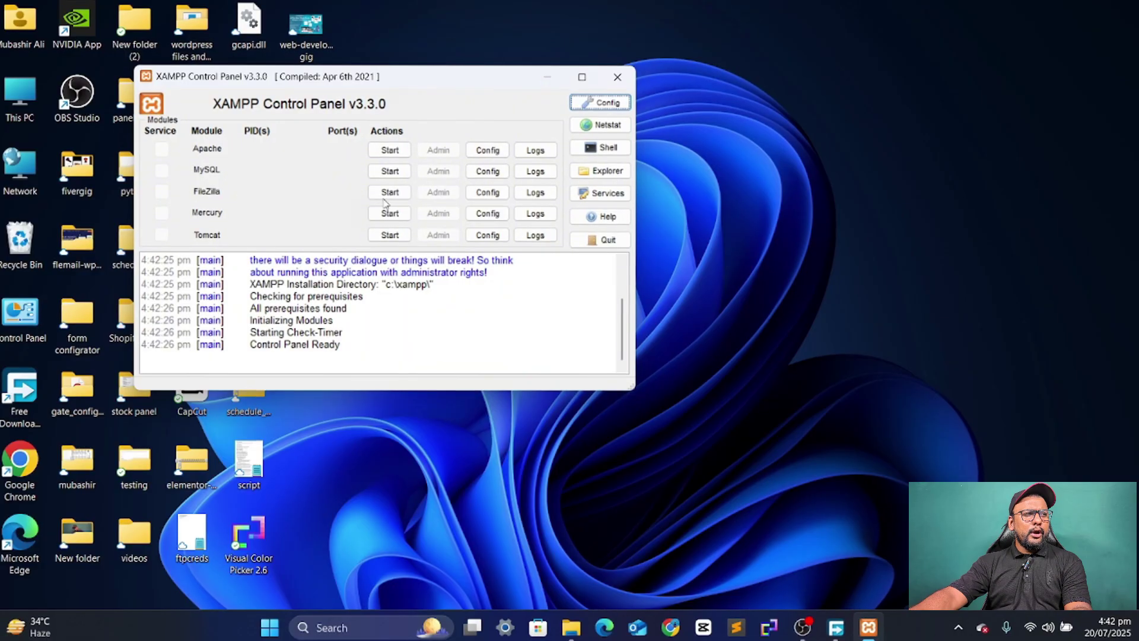
click(391, 151)
click(391, 171)
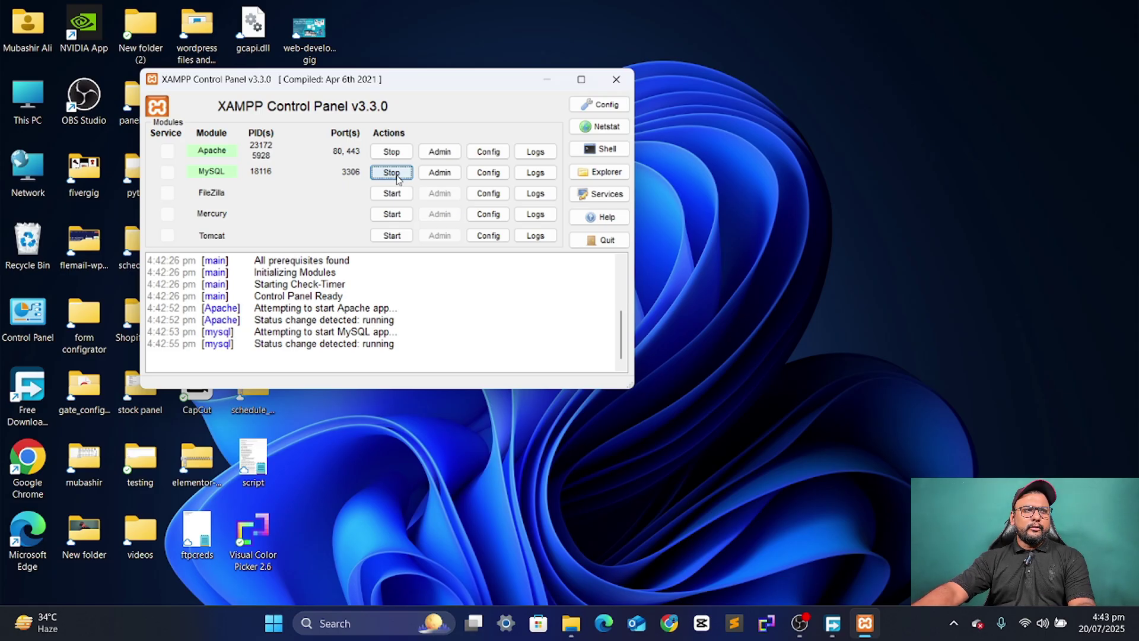
click(546, 79)
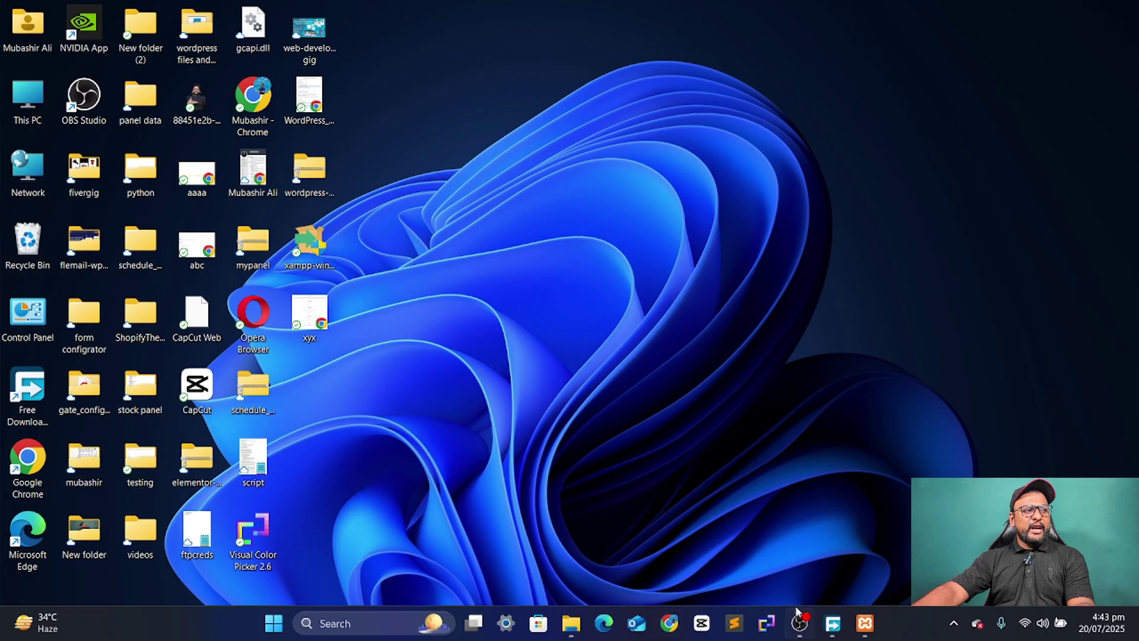
click(865, 623)
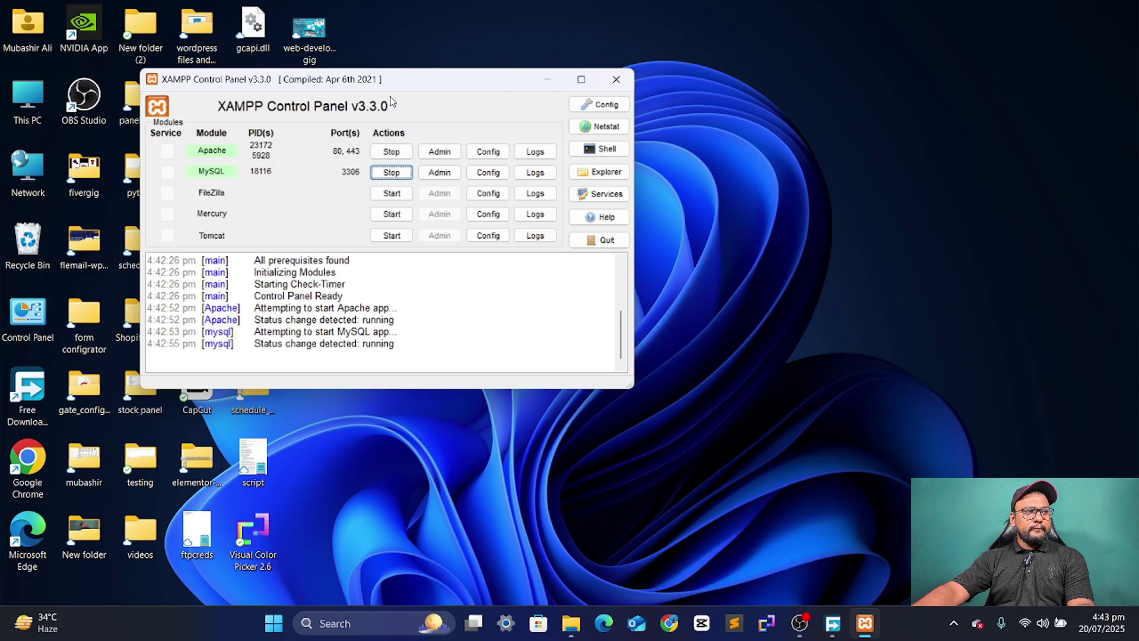
click(545, 80)
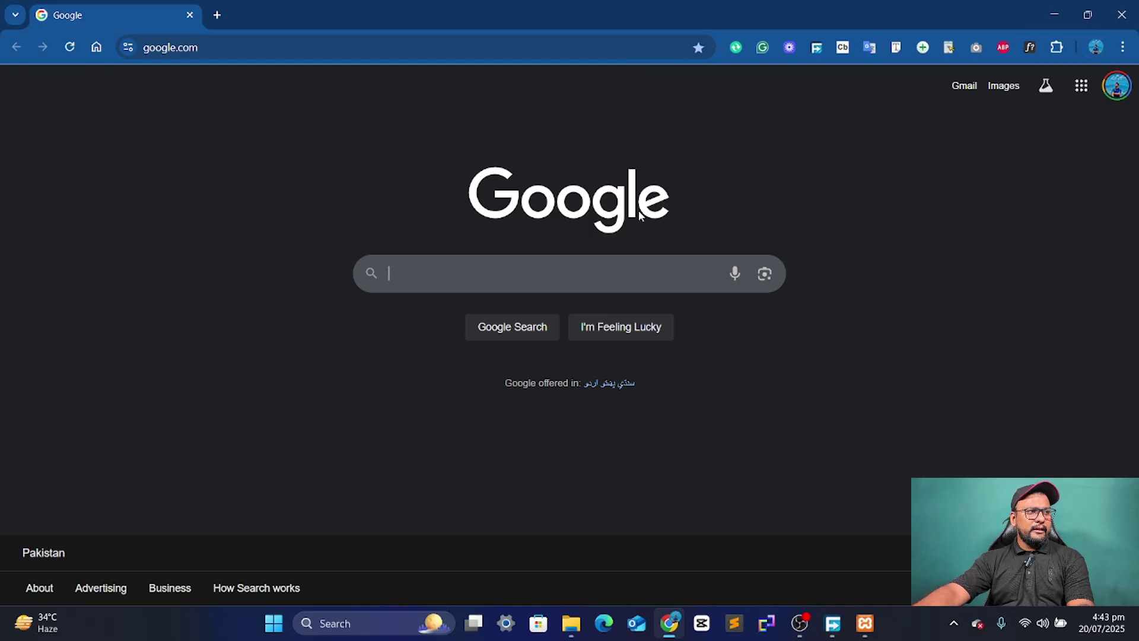
- Go to localhost/ and open phpMyAdmin from the XAMPP dashboard
click(419, 46)
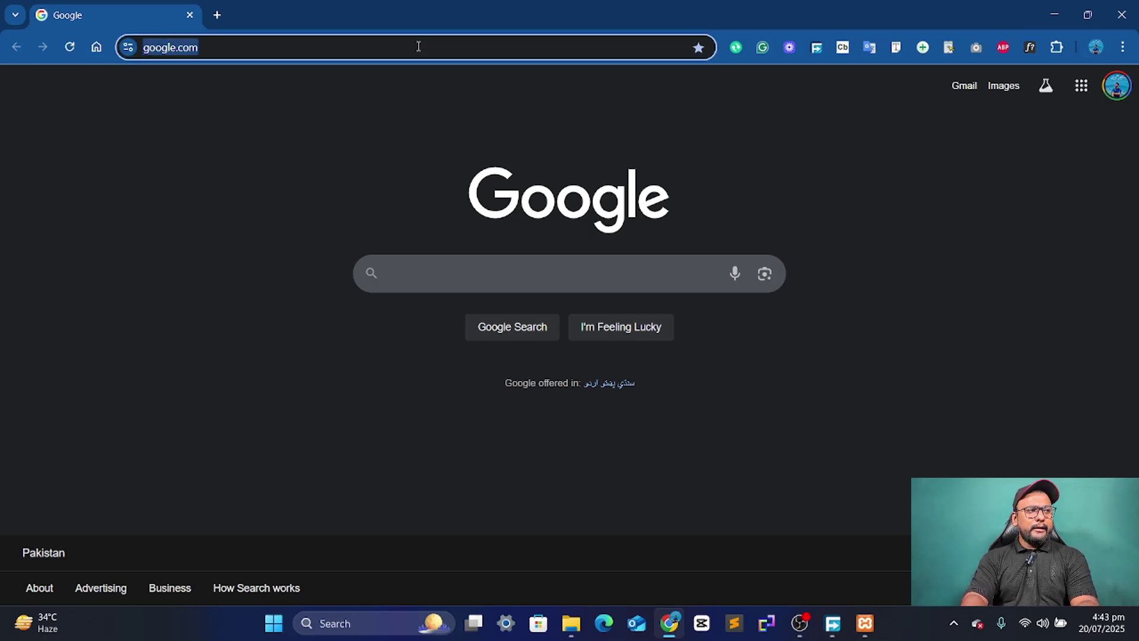
text(localhost/)
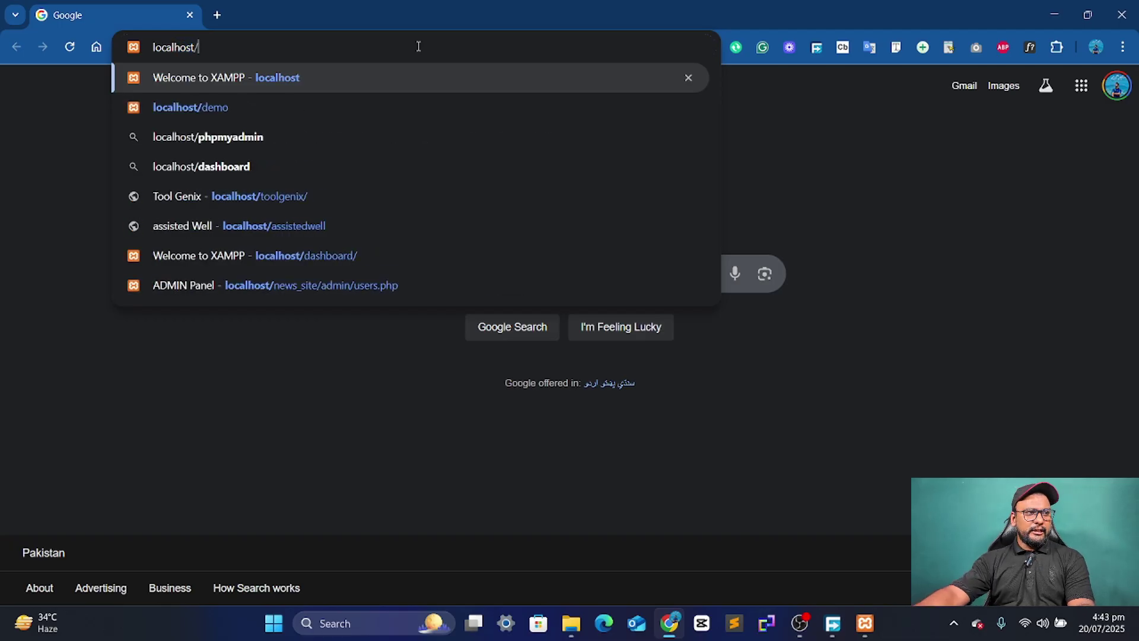
key(Return)
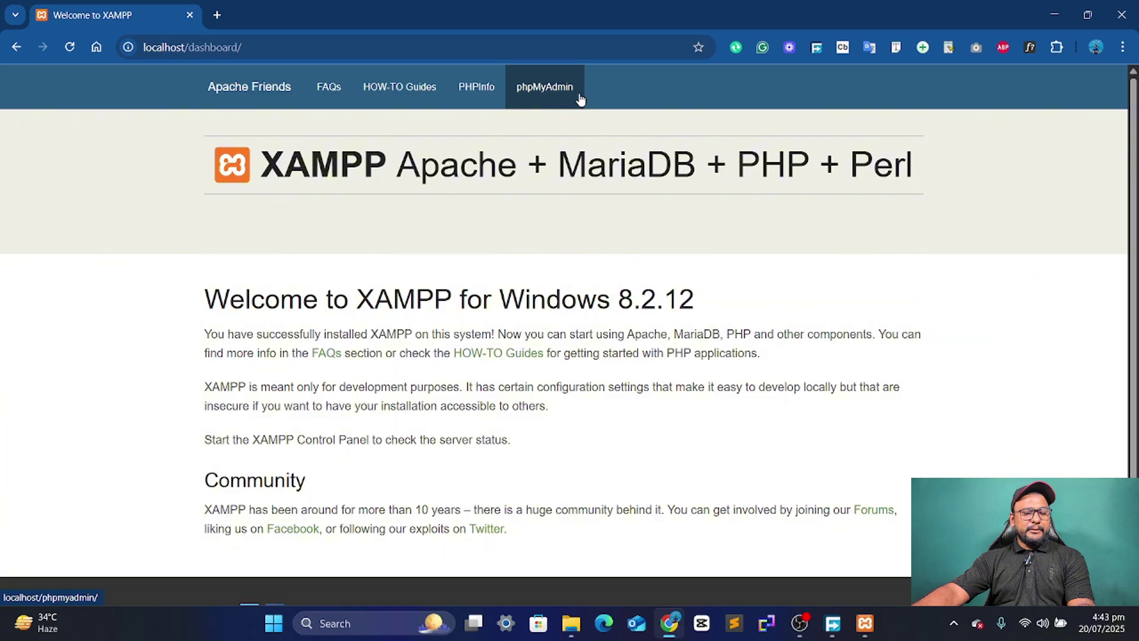
click(557, 96)
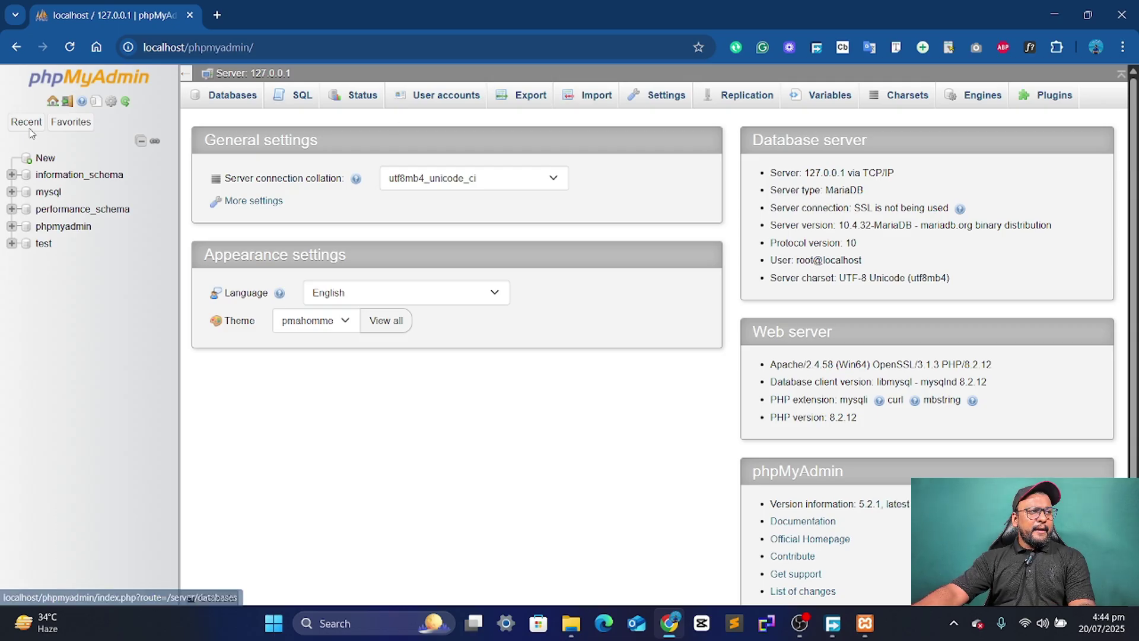
- Create a database named wpdb in phpMyAdmin, then minimize Chrome
click(45, 159)
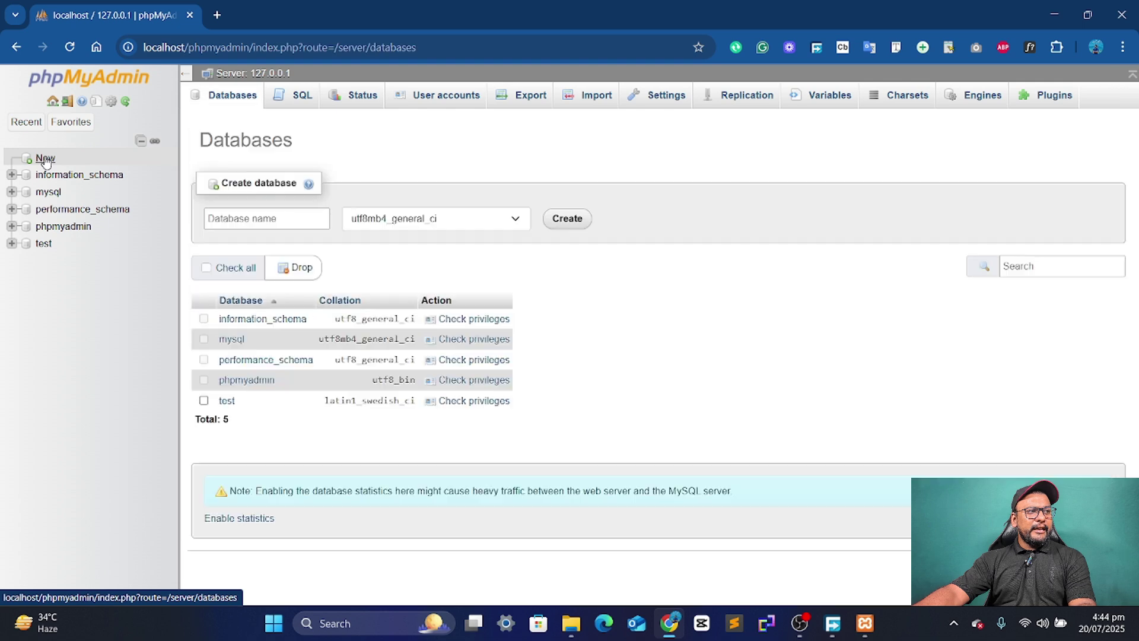
click(247, 224)
click(247, 224)
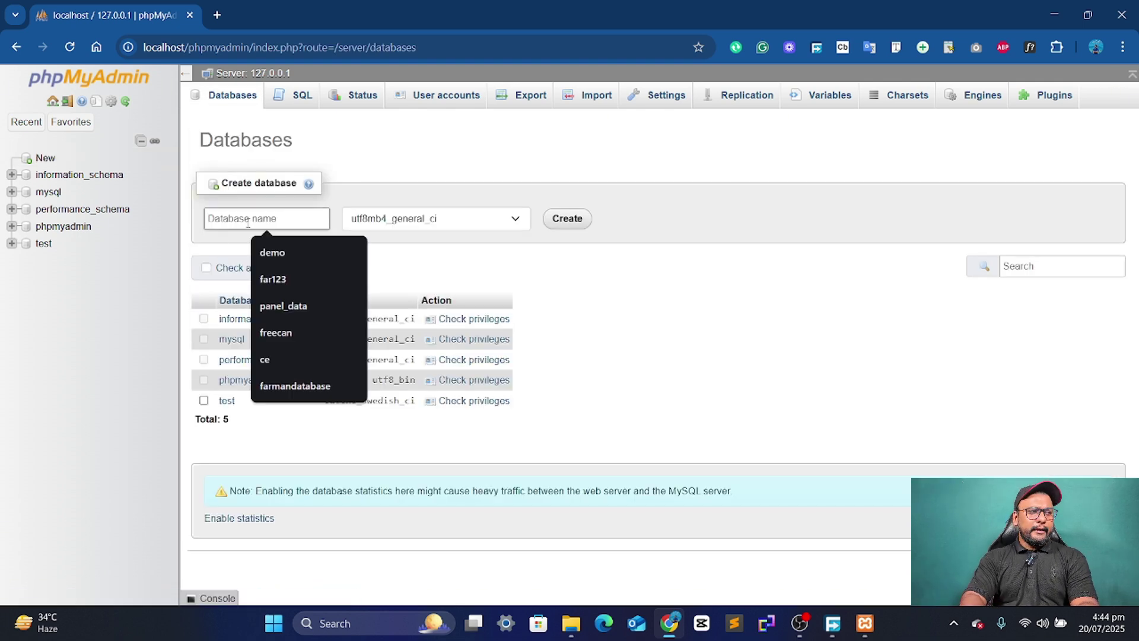
text(wpdb)
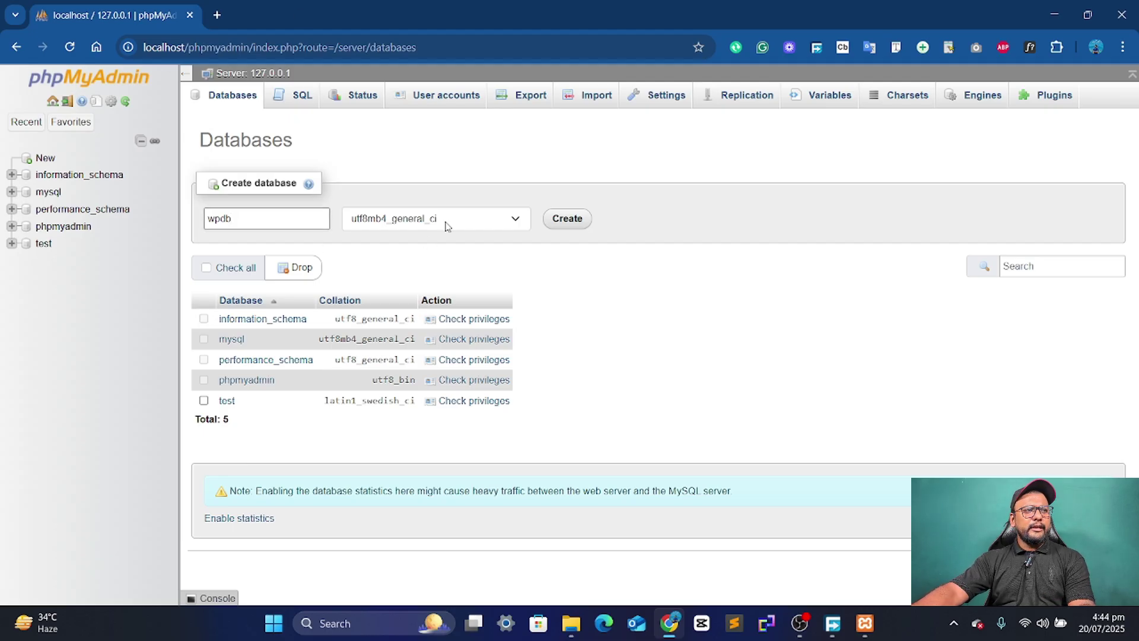
click(571, 220)
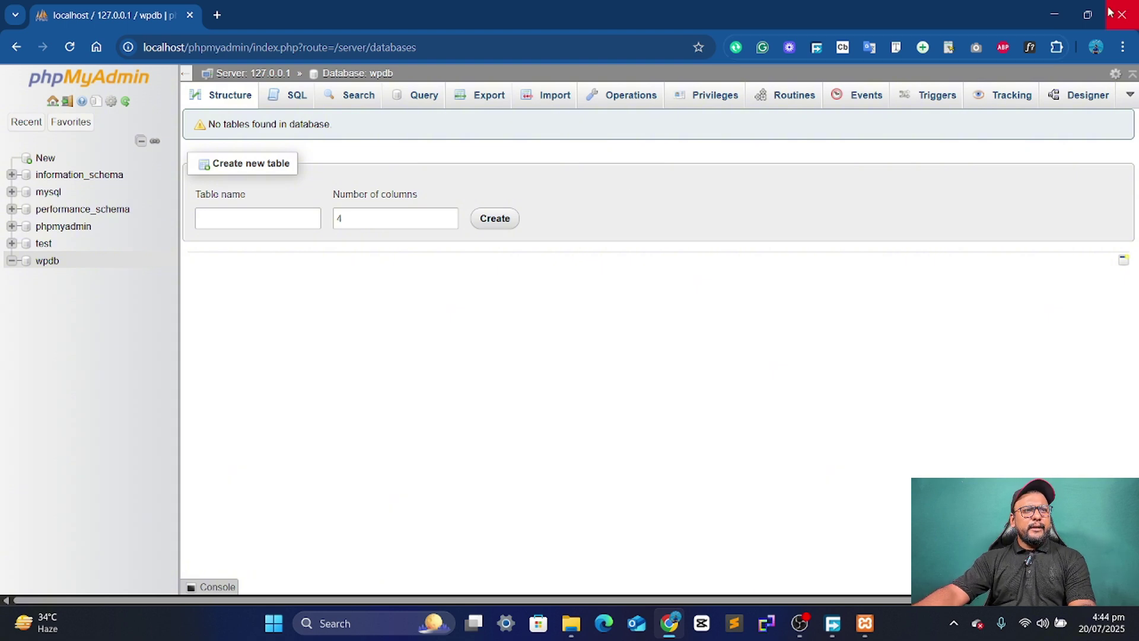
click(1059, 11)
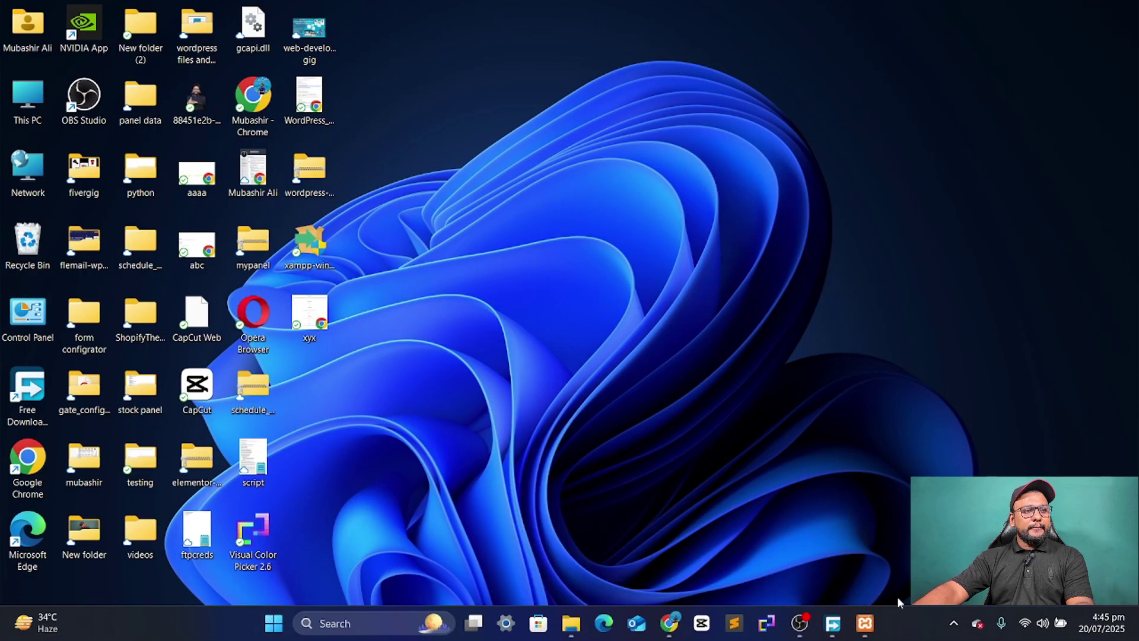
- Browse to the Beginner Tutorials folder on the Graphic Work (F:) drive
mouse_move(833, 623)
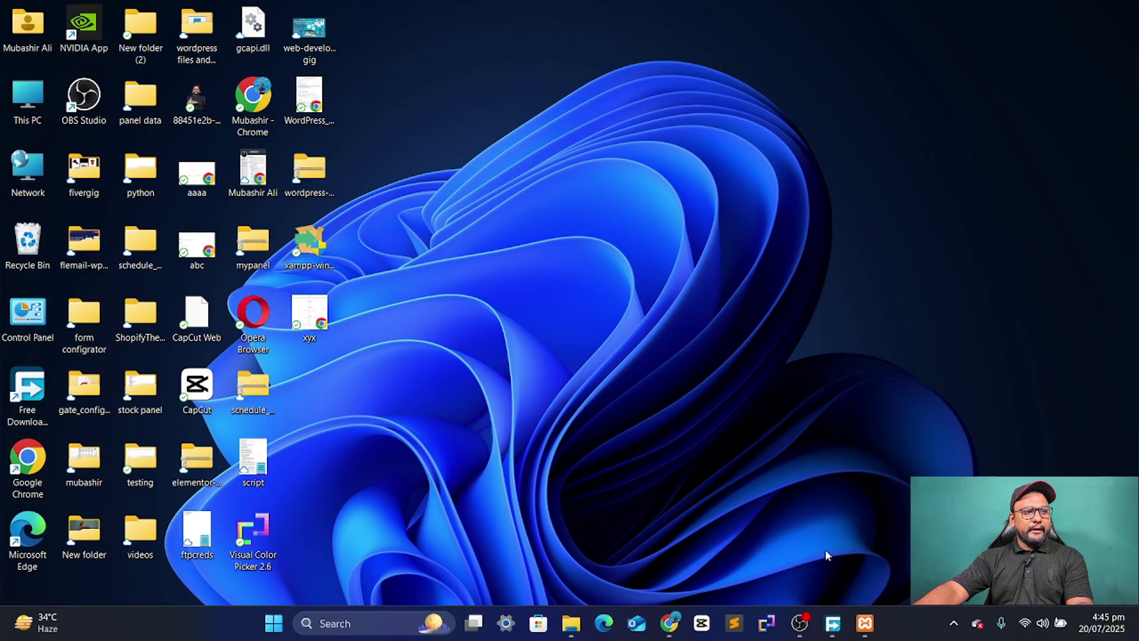
click(832, 623)
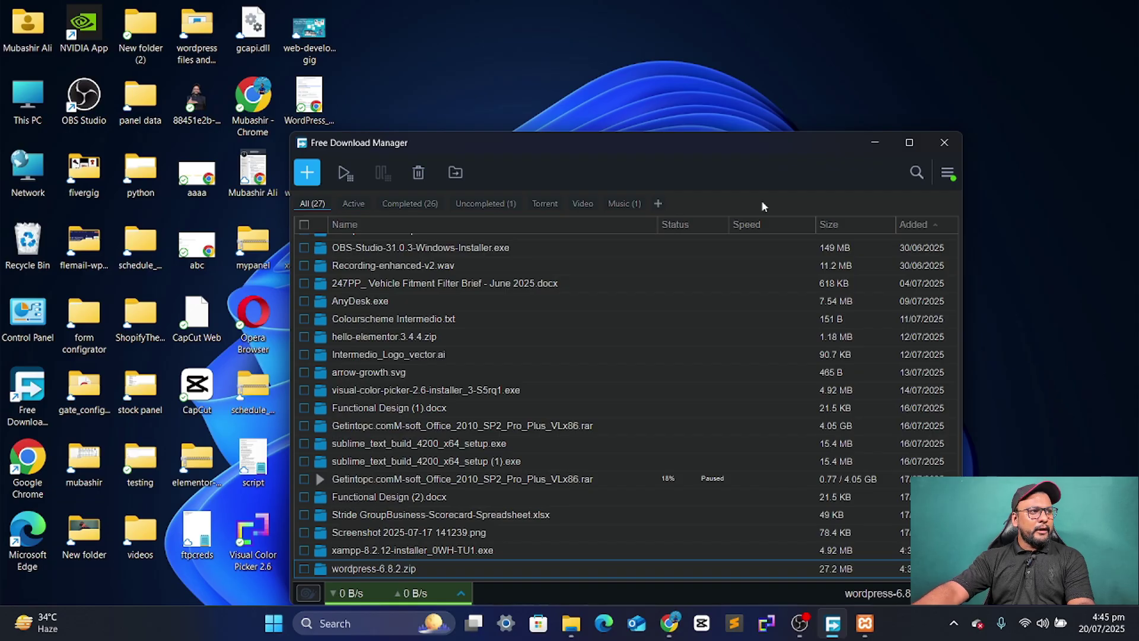
click(283, 356)
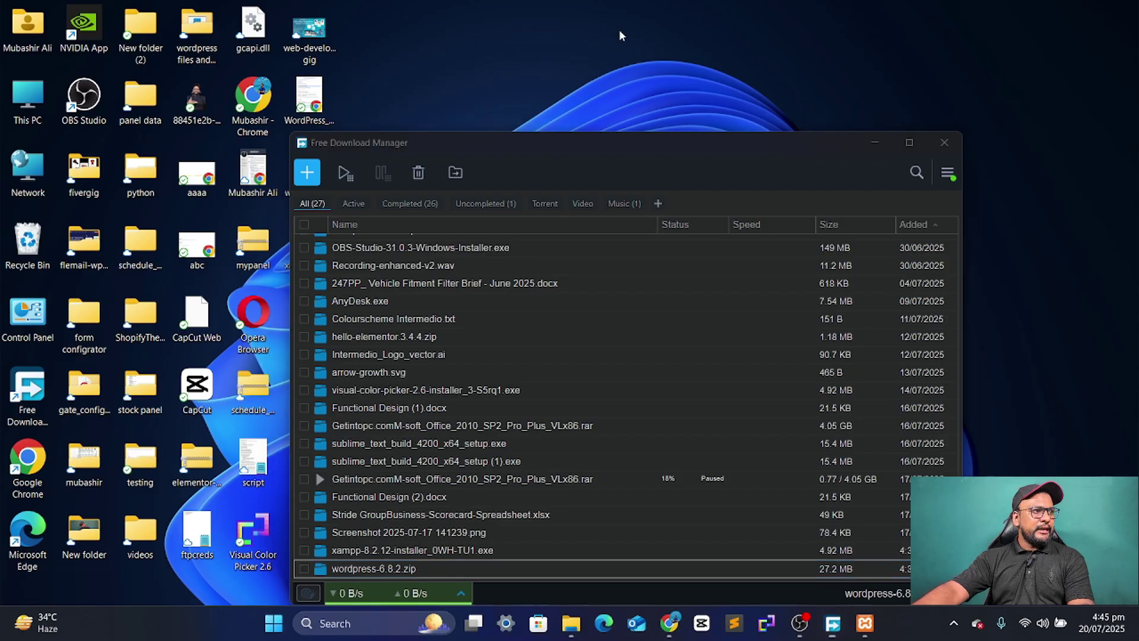
double_click(28, 118)
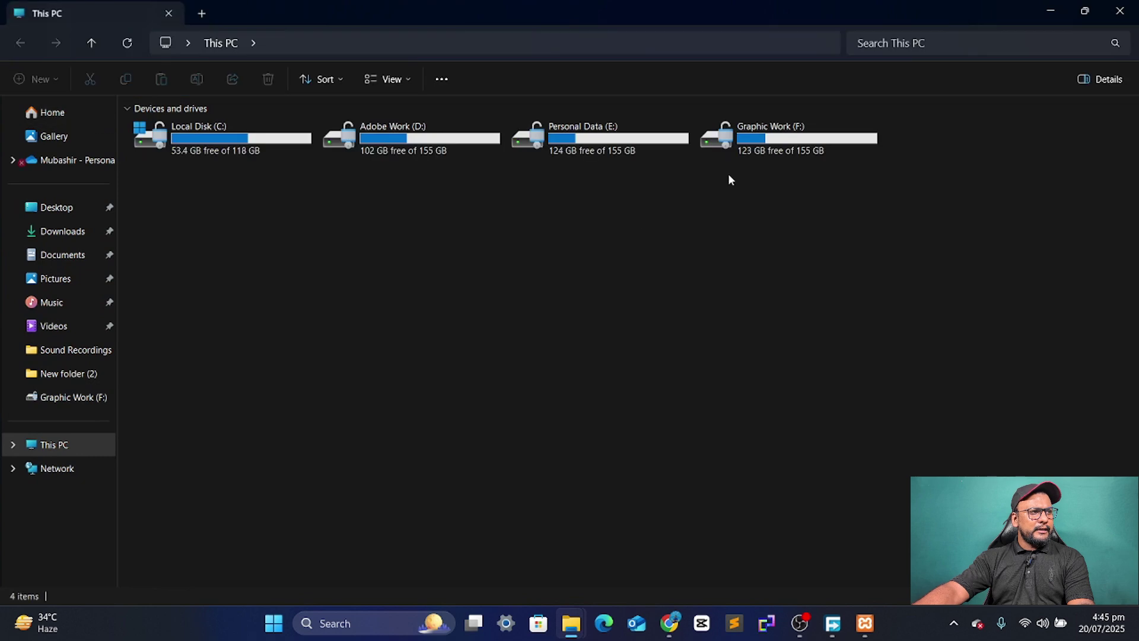
click(775, 153)
double_click(774, 153)
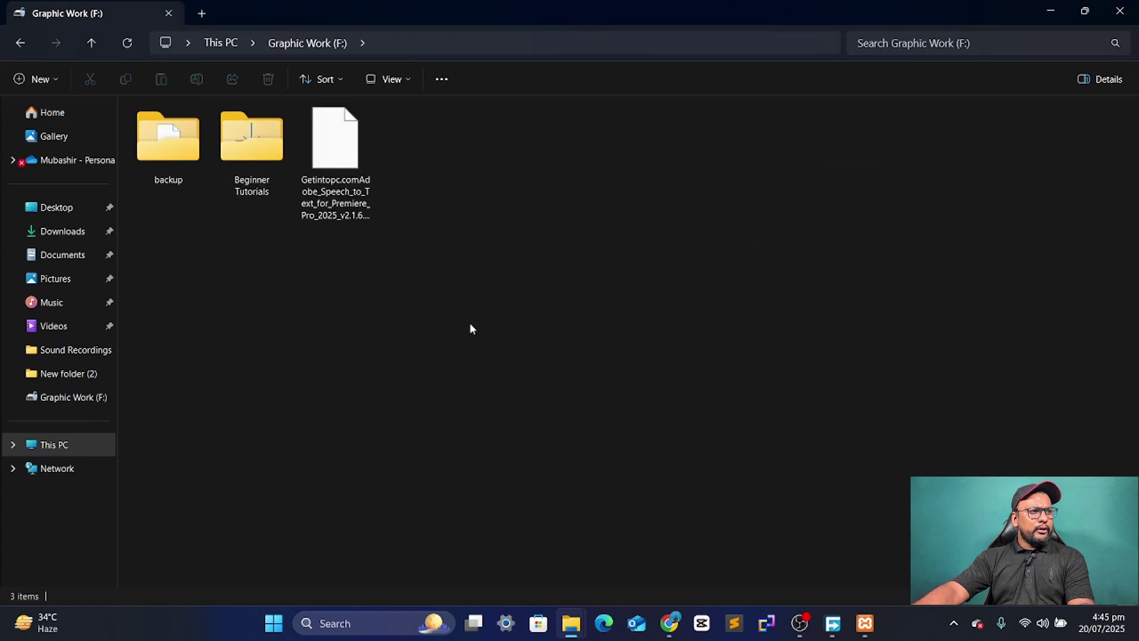
click(258, 174)
double_click(258, 173)
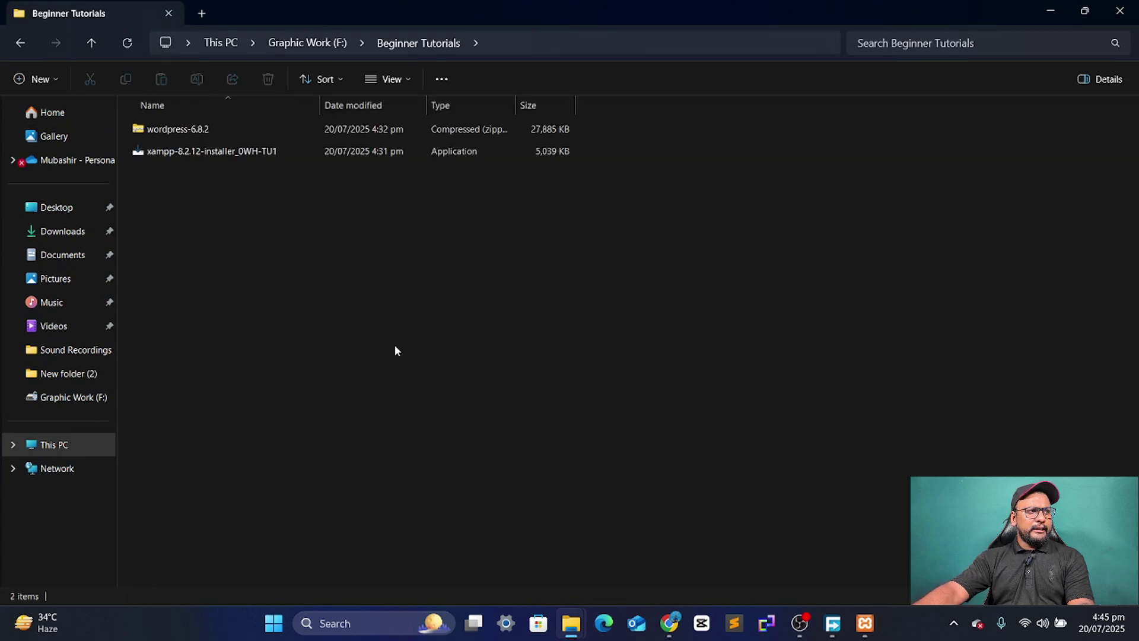
- Copy the wordpress-6.8.2 zip, then reopen This PC in a new window
click(200, 156)
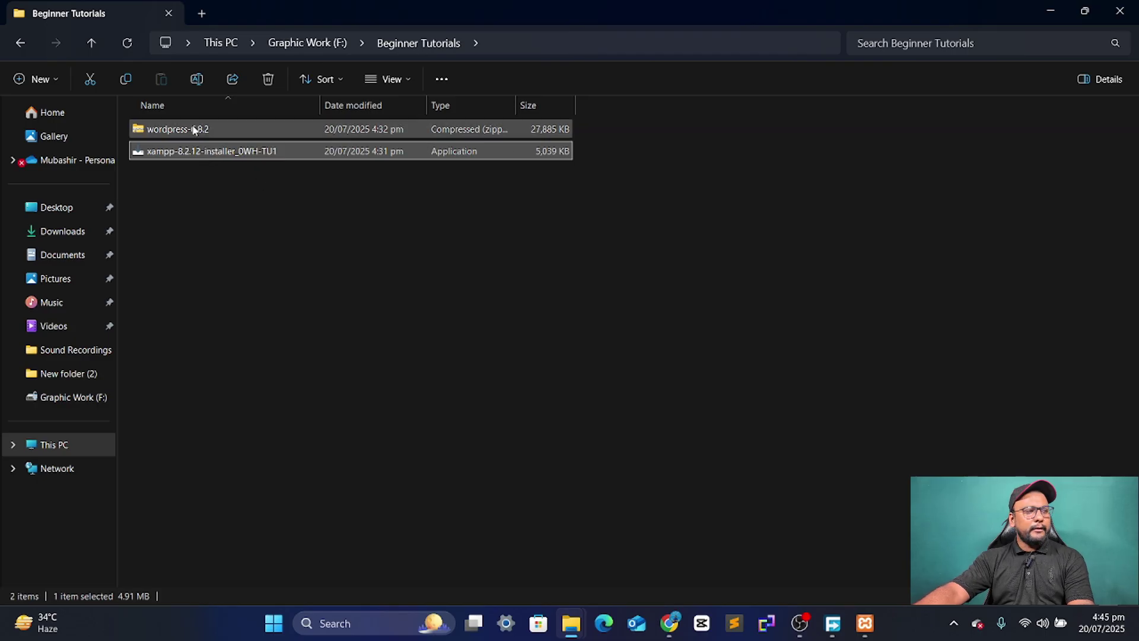
click(194, 130)
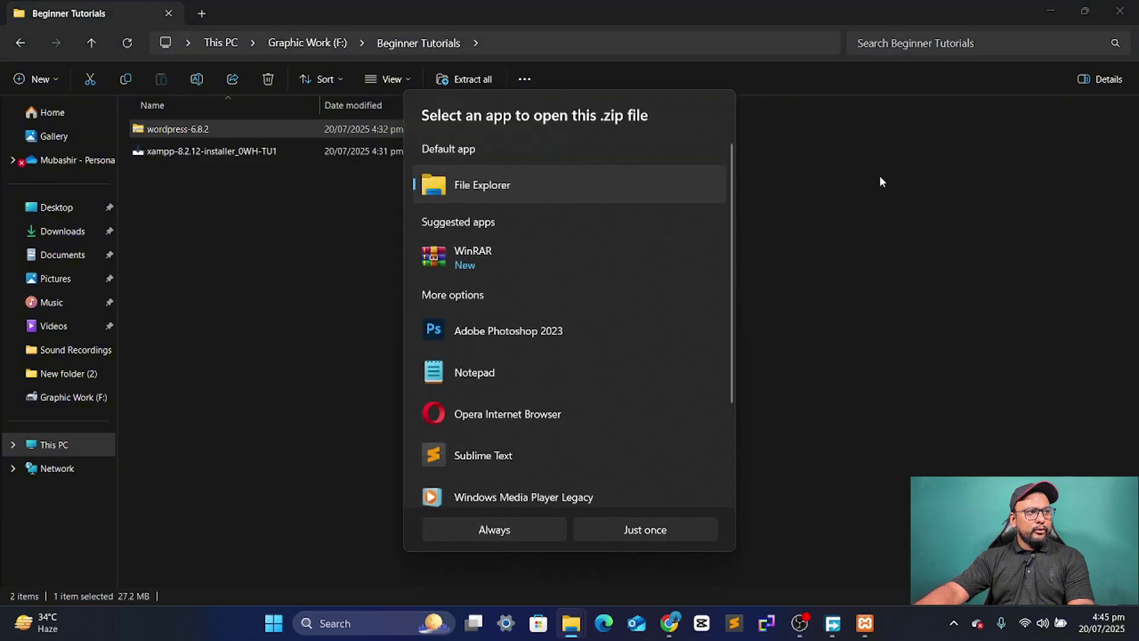
click(880, 177)
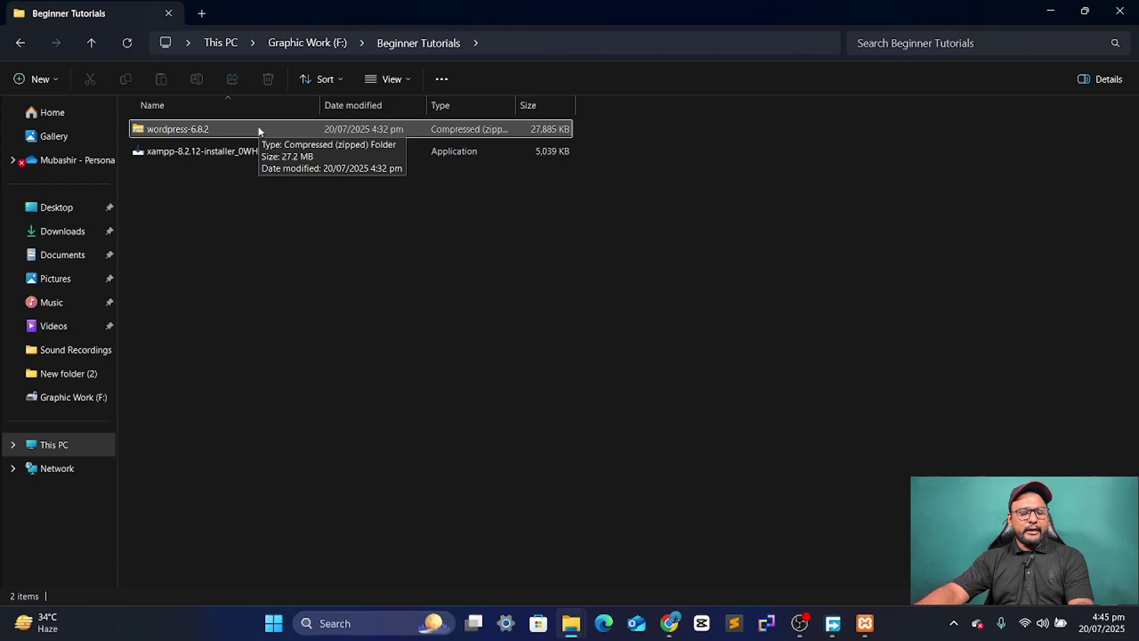
click(258, 130)
key(ctrl+c)
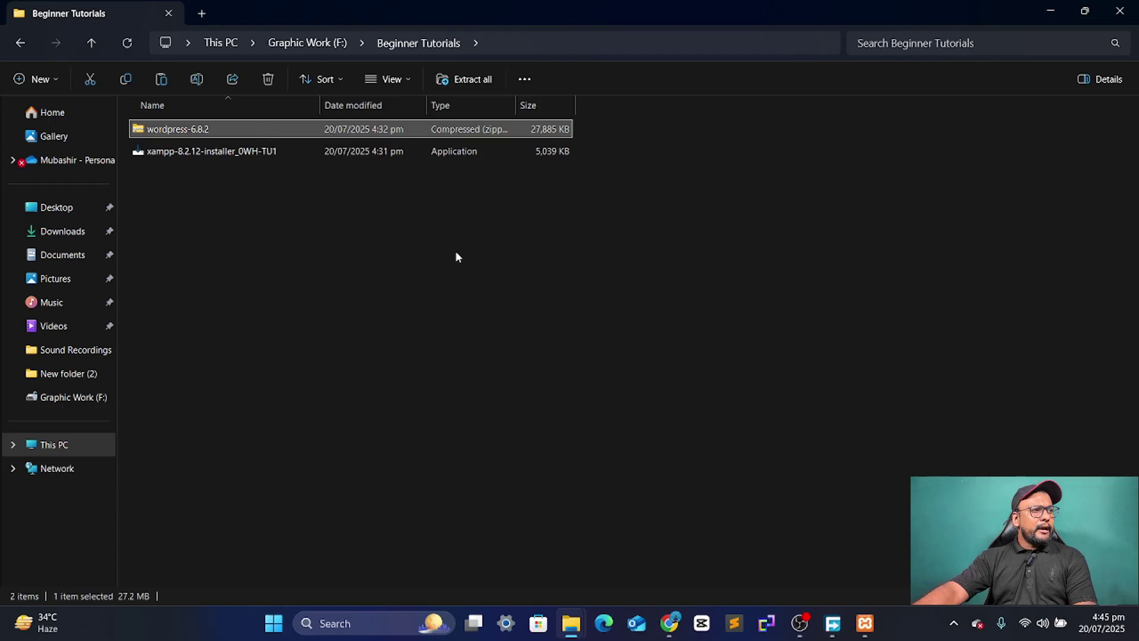
right_click(249, 124)
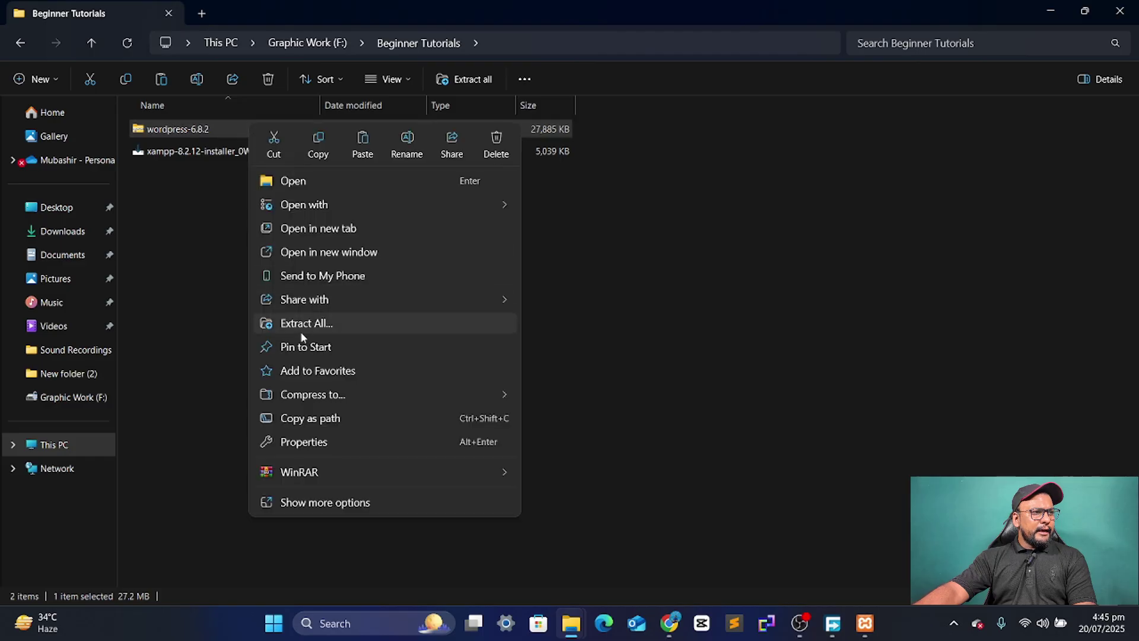
click(319, 147)
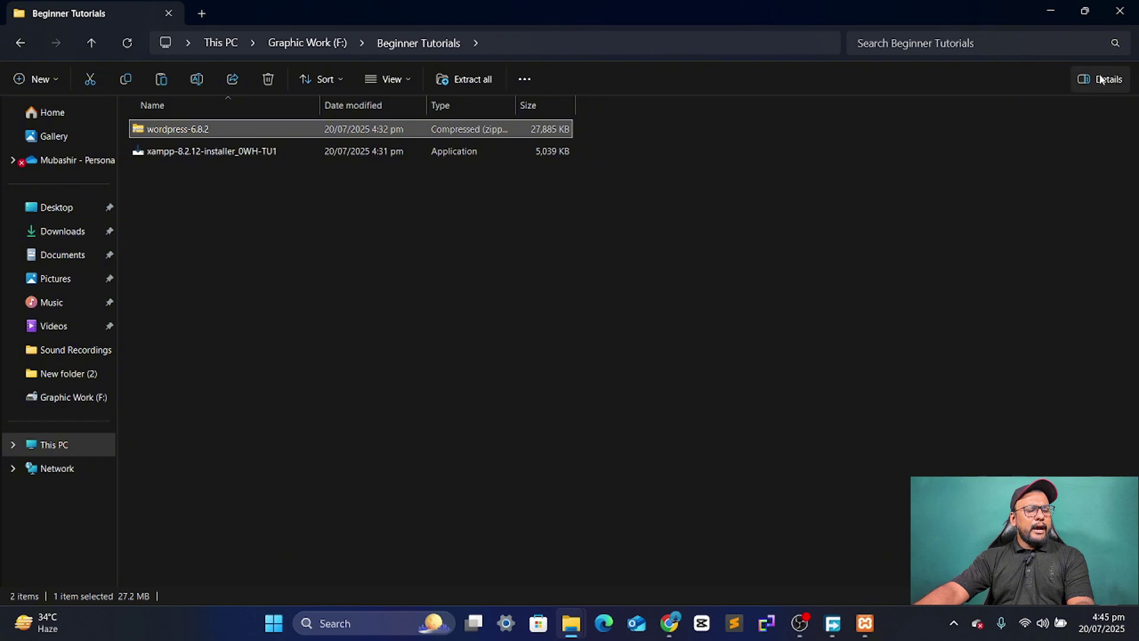
click(1053, 7)
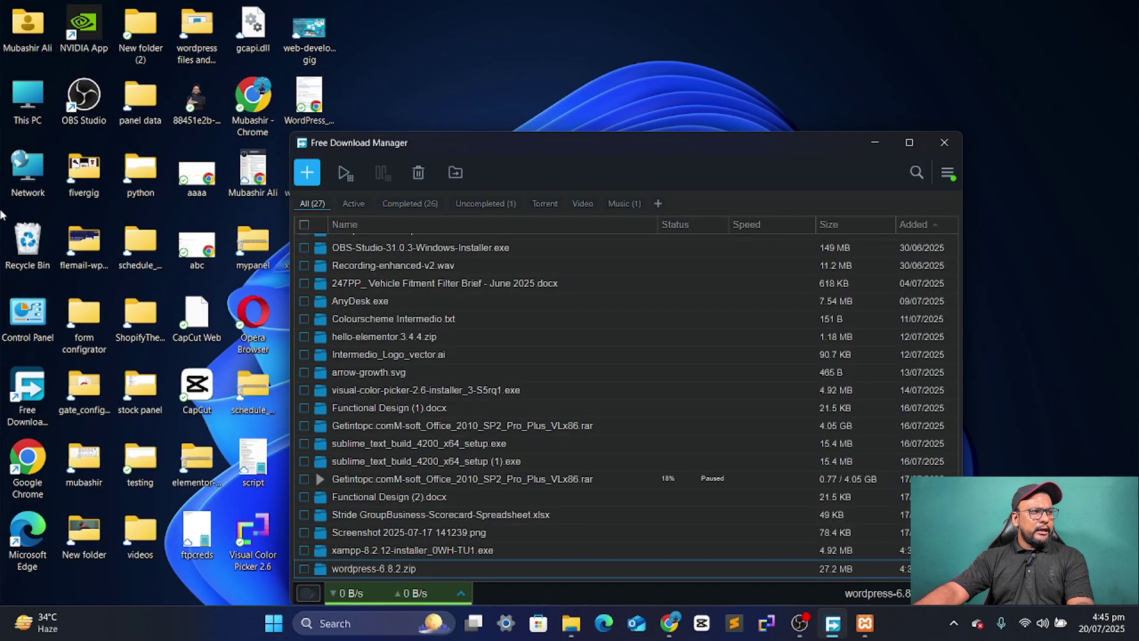
double_click(35, 93)
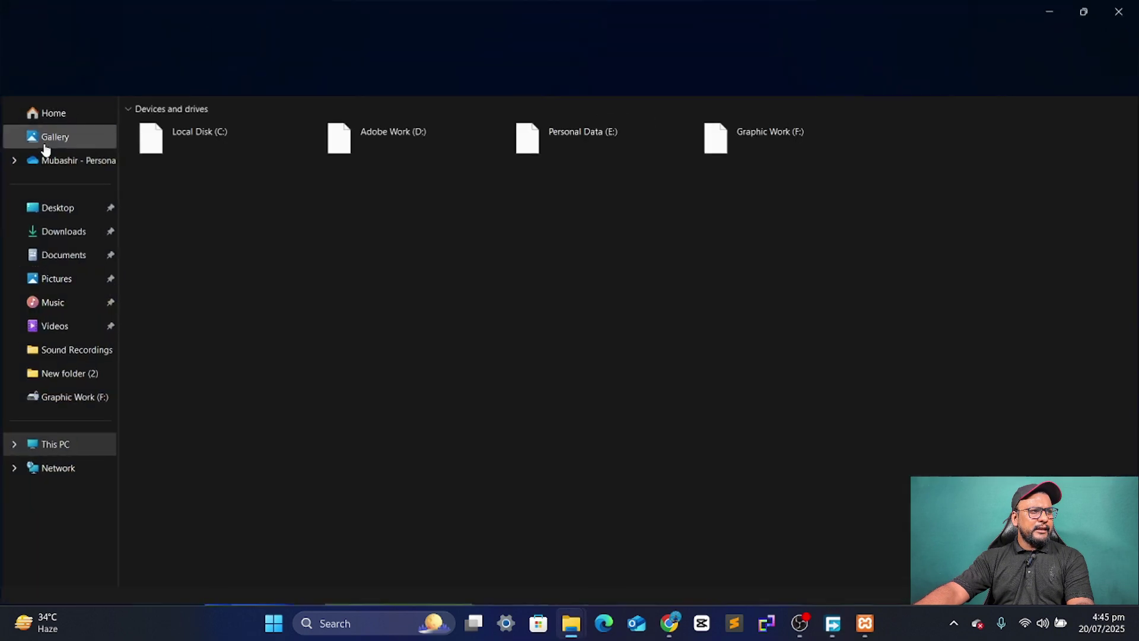
- Go to the C:\xampp\htdocs web root folder
double_click(266, 149)
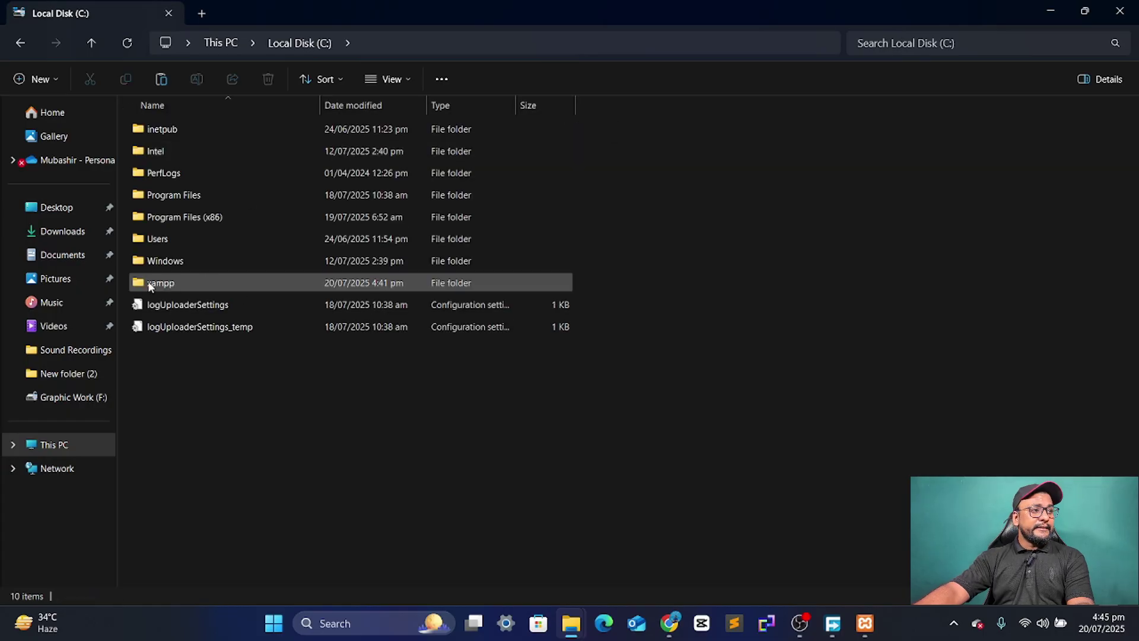
double_click(181, 283)
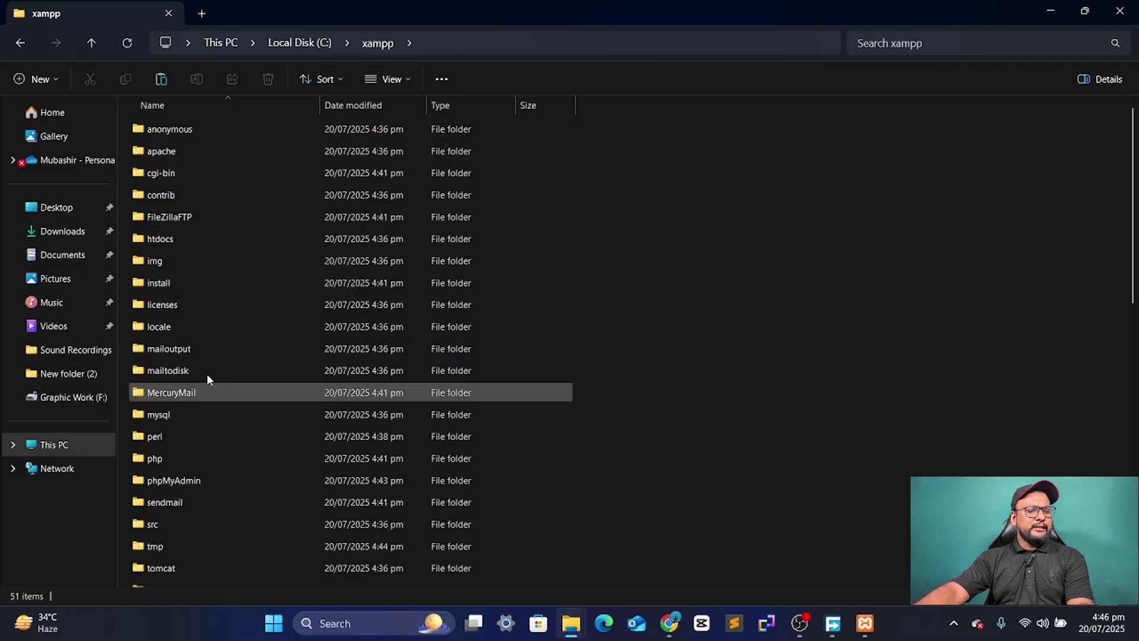
double_click(160, 239)
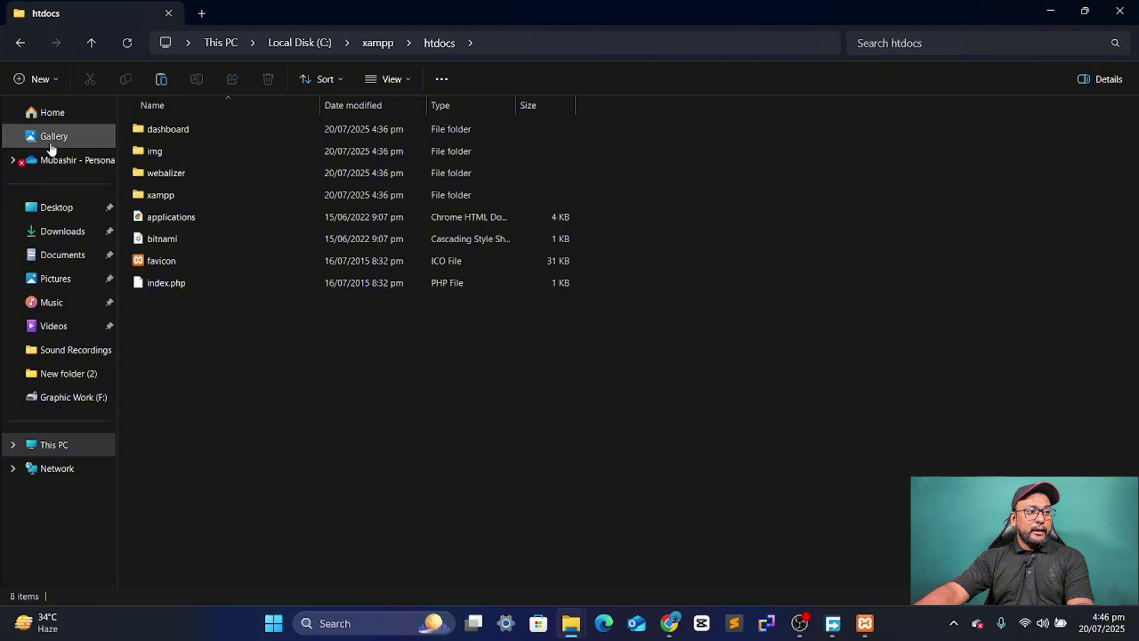
- Create a new folder named newsite in htdocs and open it
right_click(312, 365)
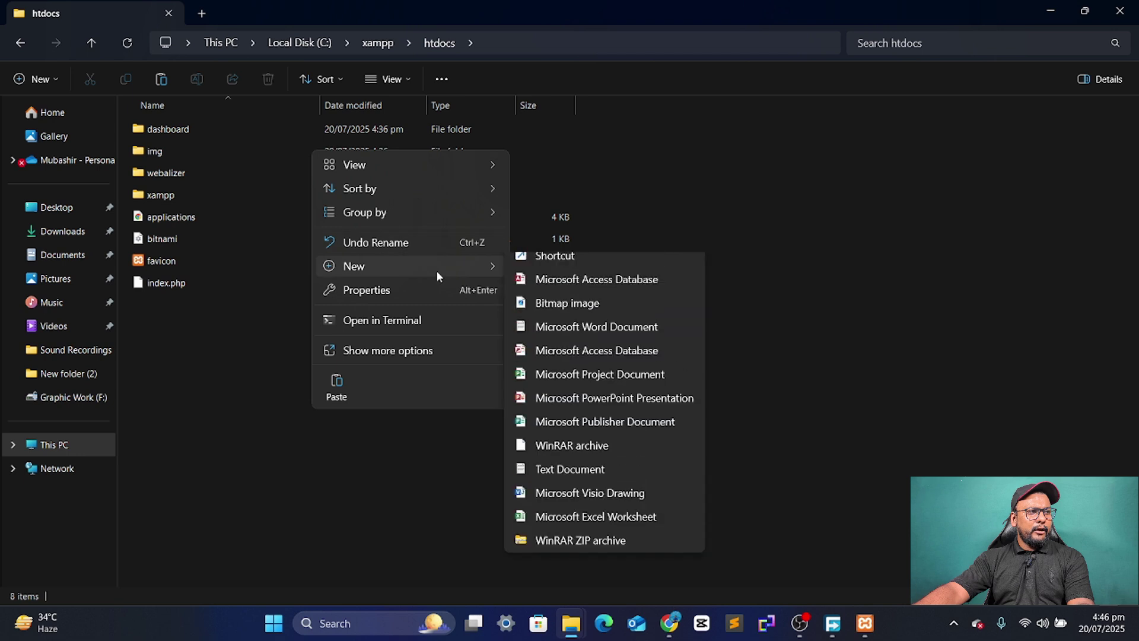
click(810, 403)
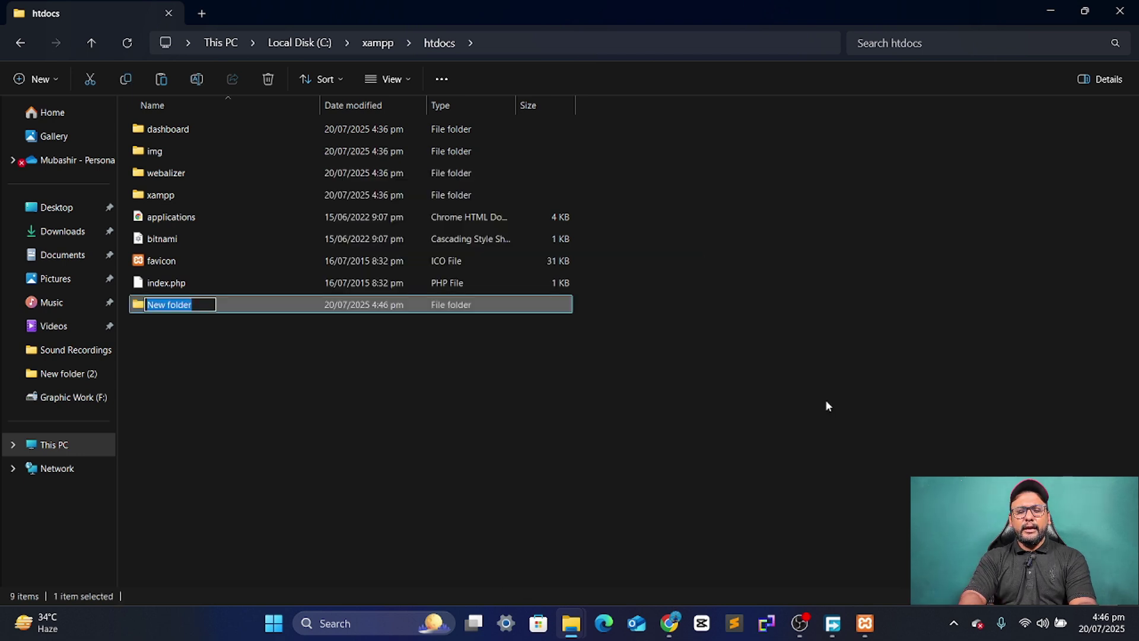
text(newsite)
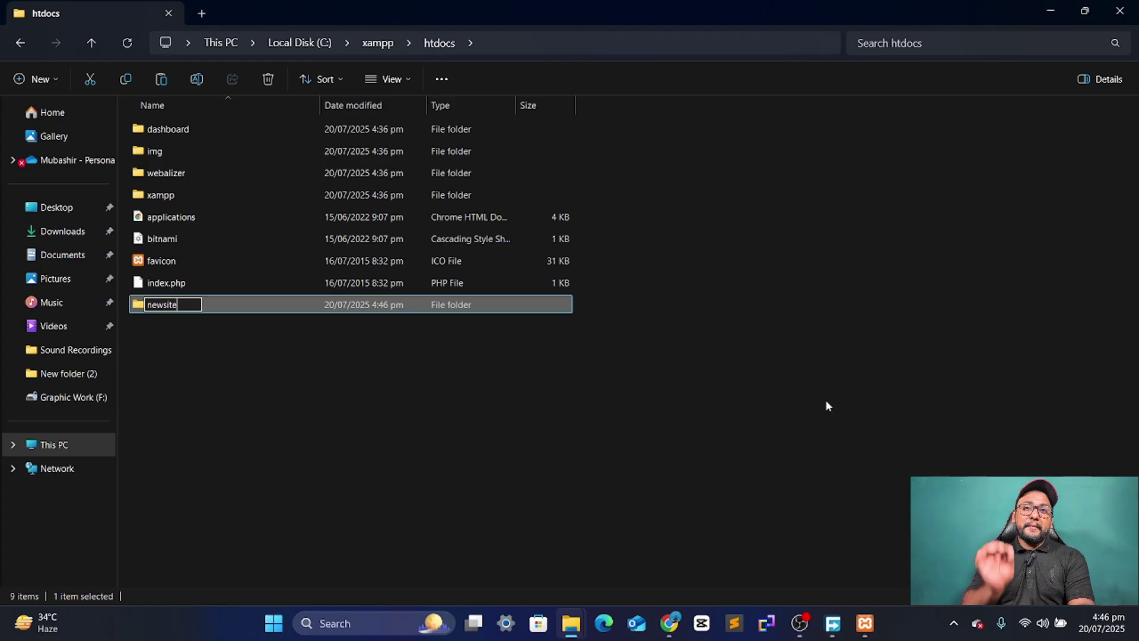
key(Return)
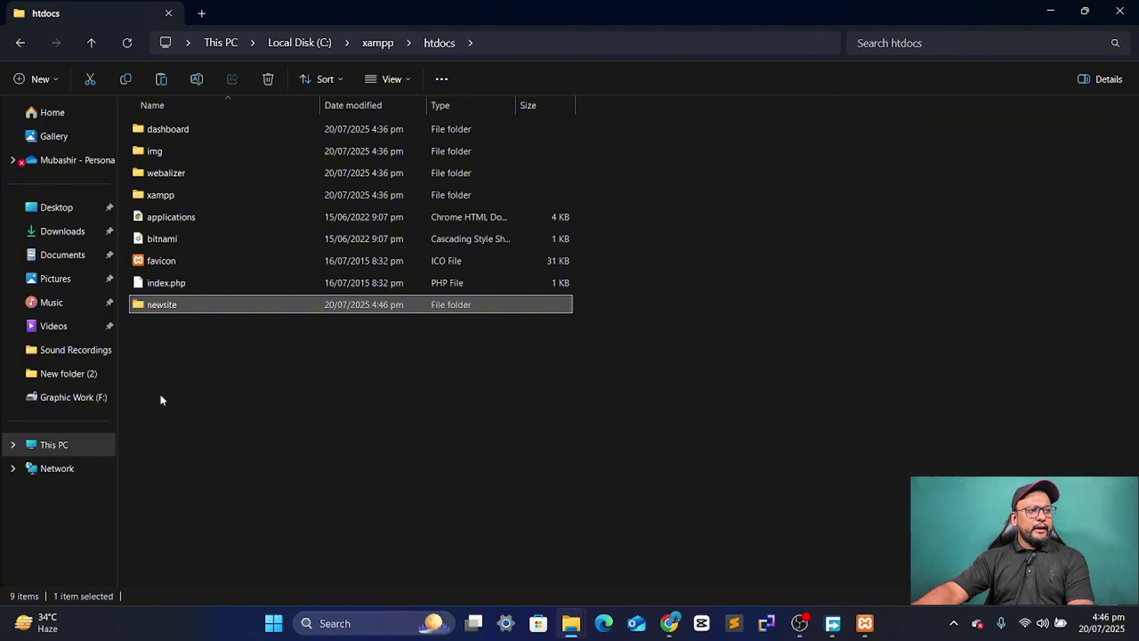
double_click(227, 309)
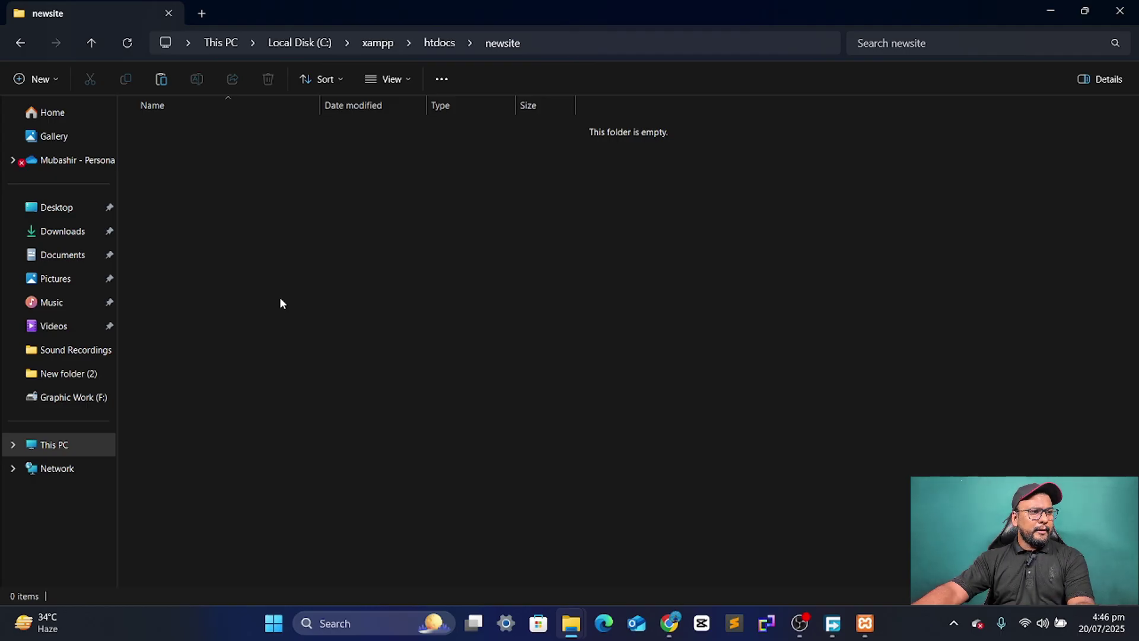
- Paste the wordpress-6.8.2 zip into the empty newsite folder
right_click(265, 229)
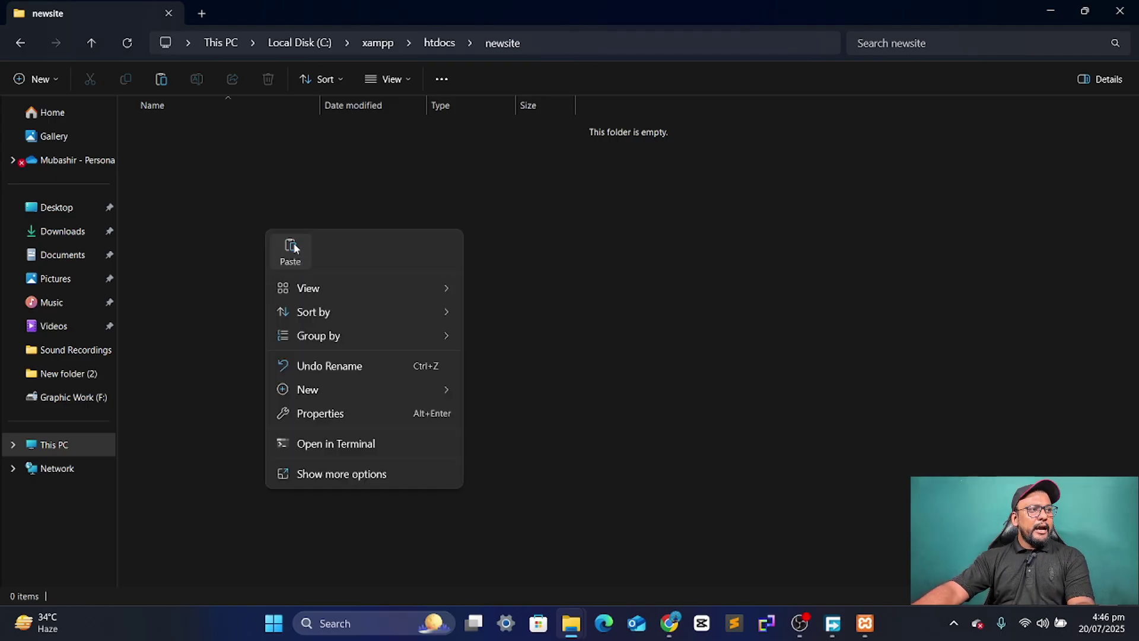
click(596, 328)
key(ctrl+v)
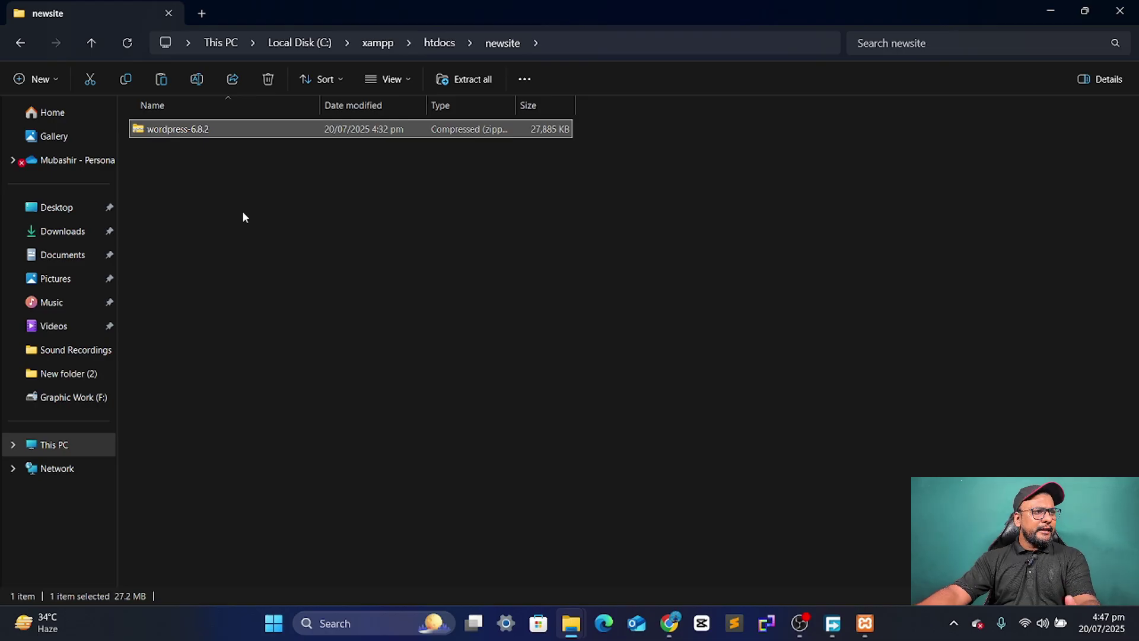
- Extract the zip's contents into the newsite folder
right_click(256, 130)
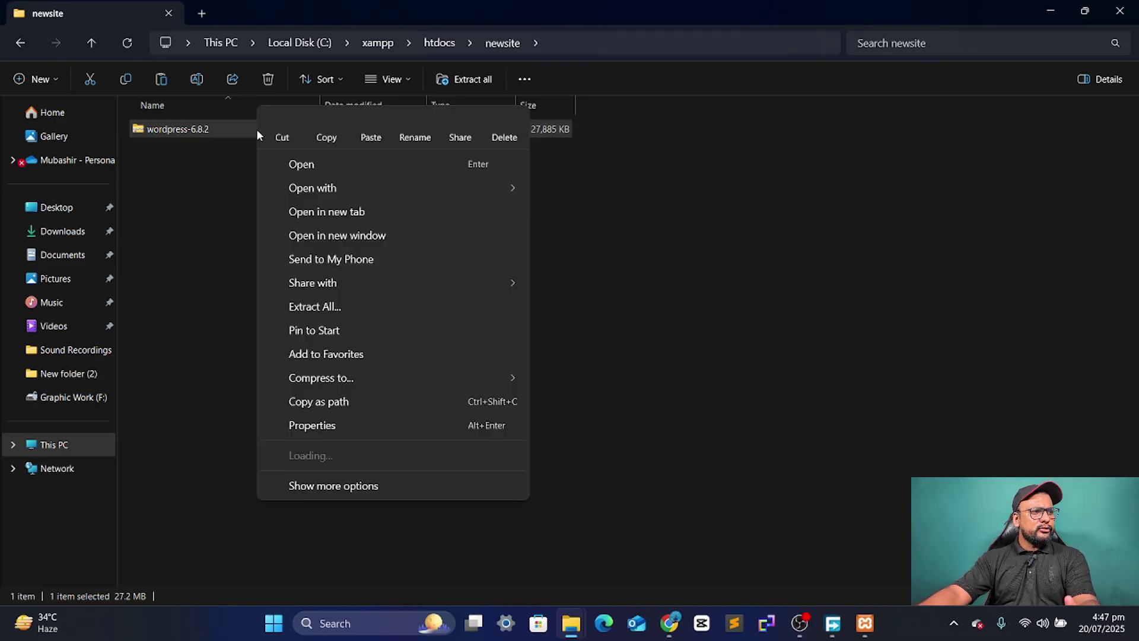
click(321, 307)
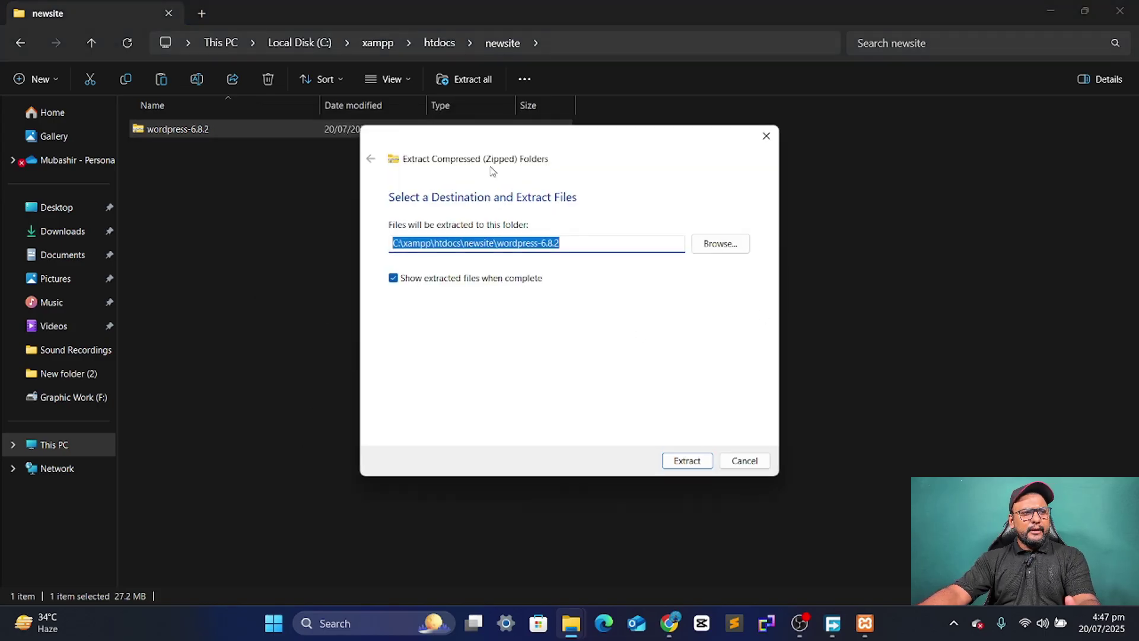
click(697, 469)
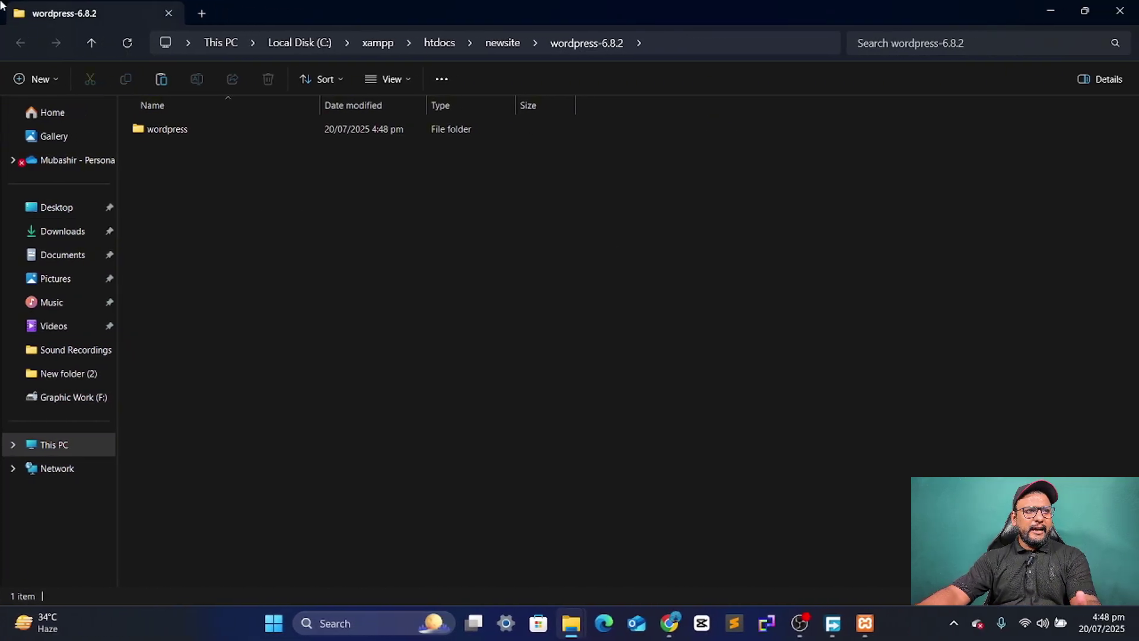
- Navigate back to C:\xampp\htdocs\newsite after closing the extraction window
click(1119, 11)
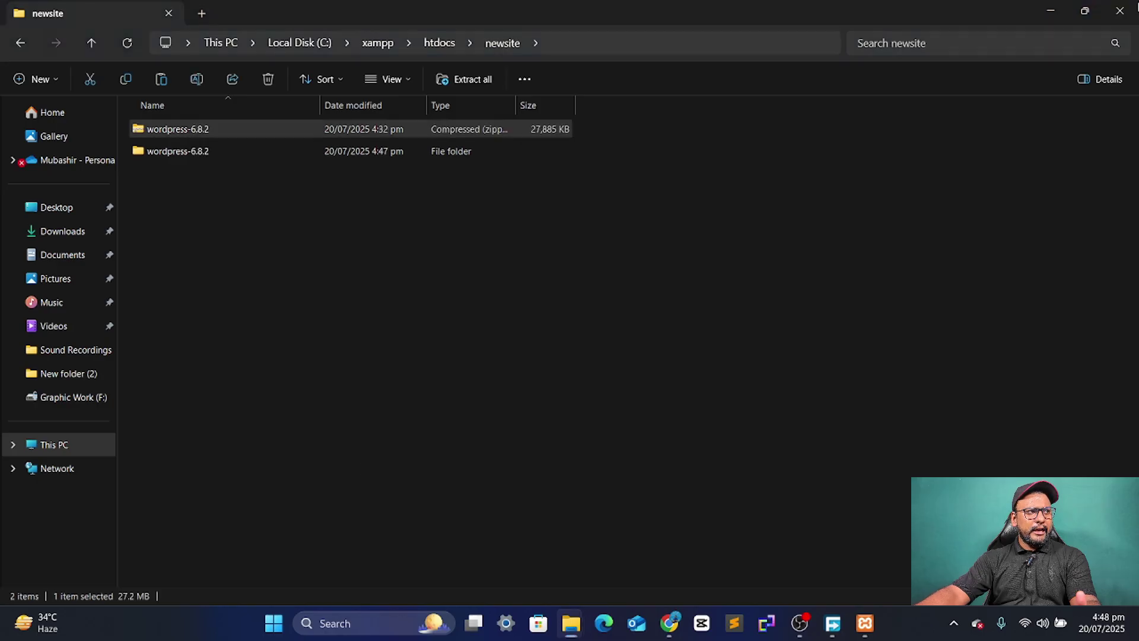
click(19, 50)
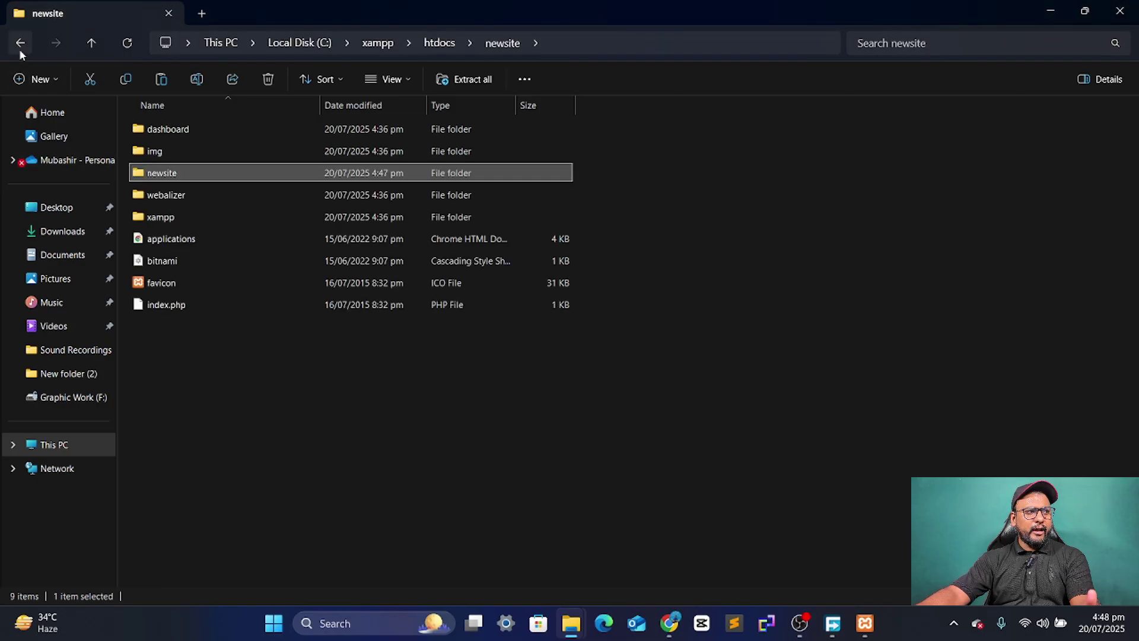
click(62, 446)
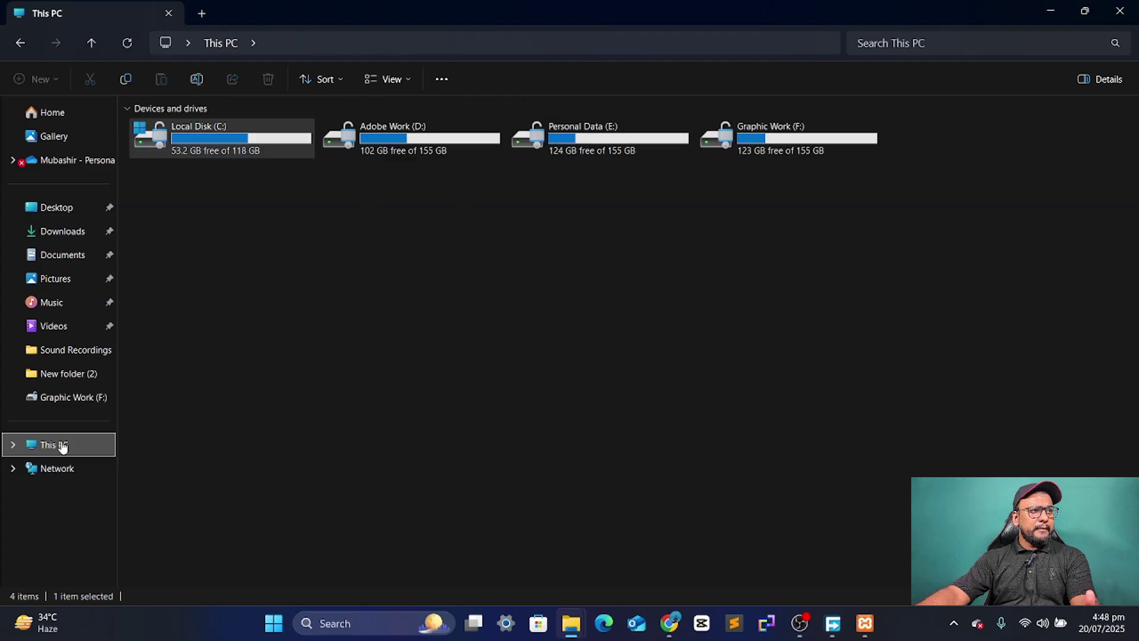
double_click(236, 140)
click(188, 281)
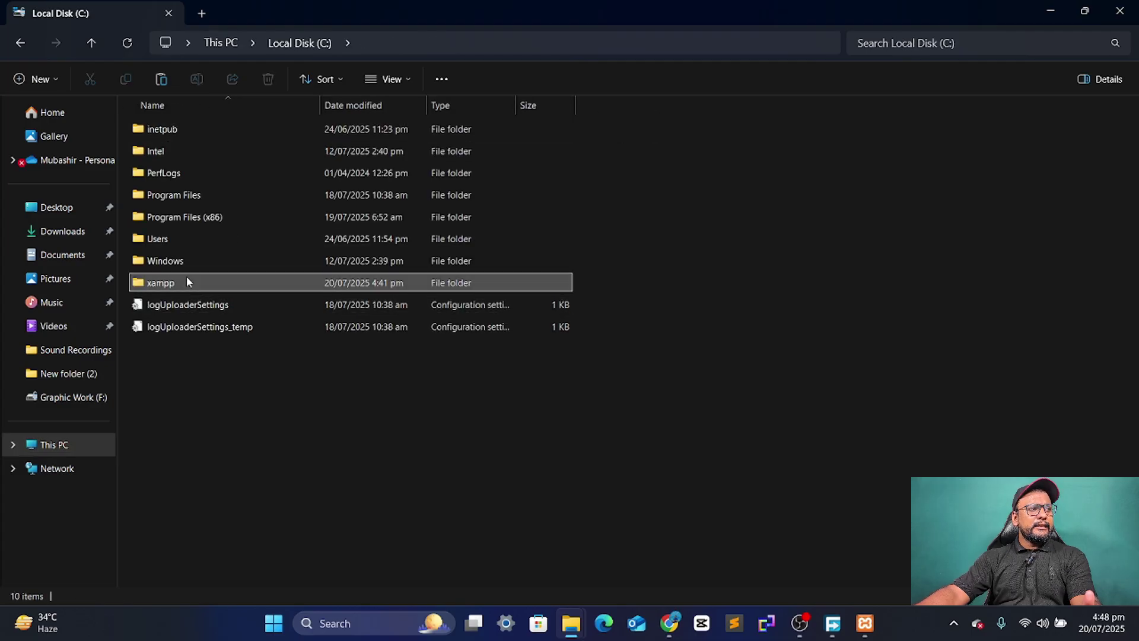
double_click(187, 280)
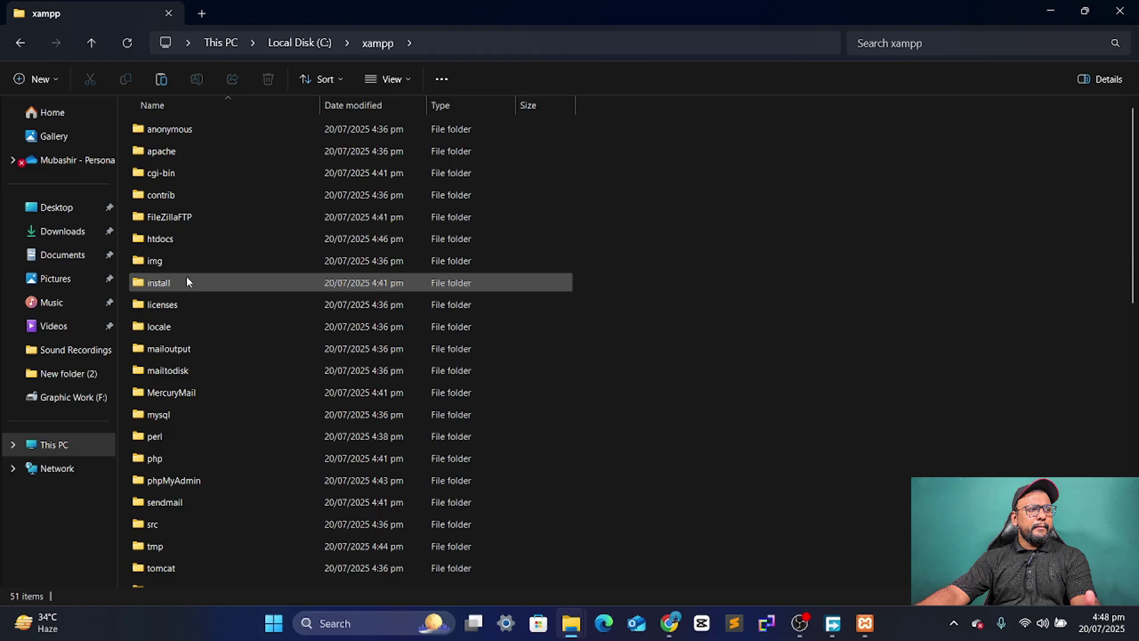
double_click(191, 238)
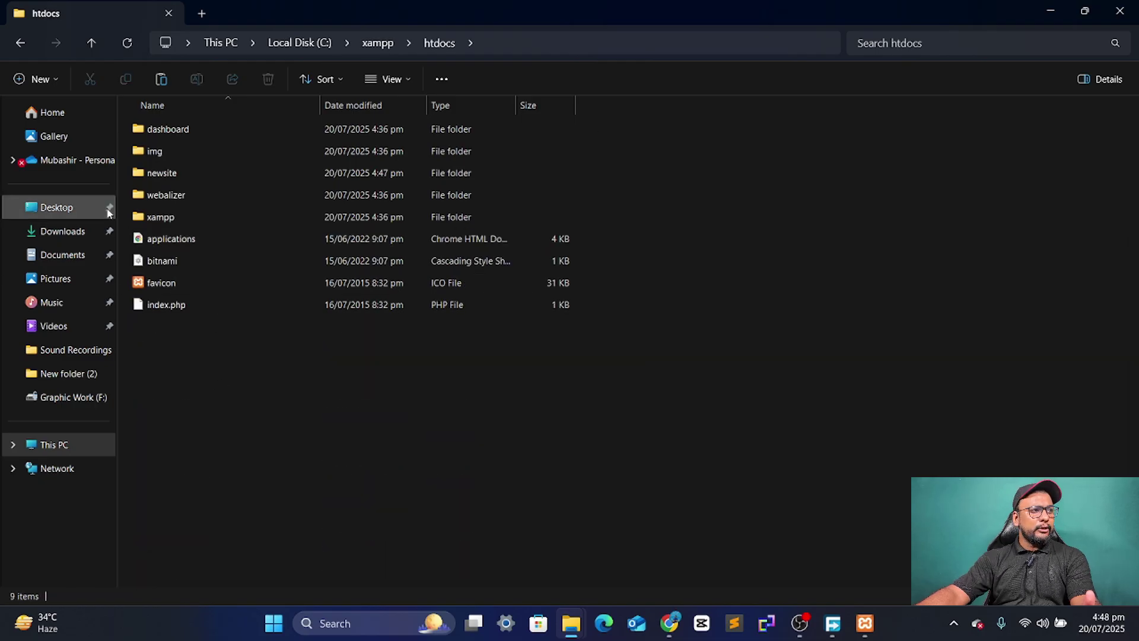
click(175, 177)
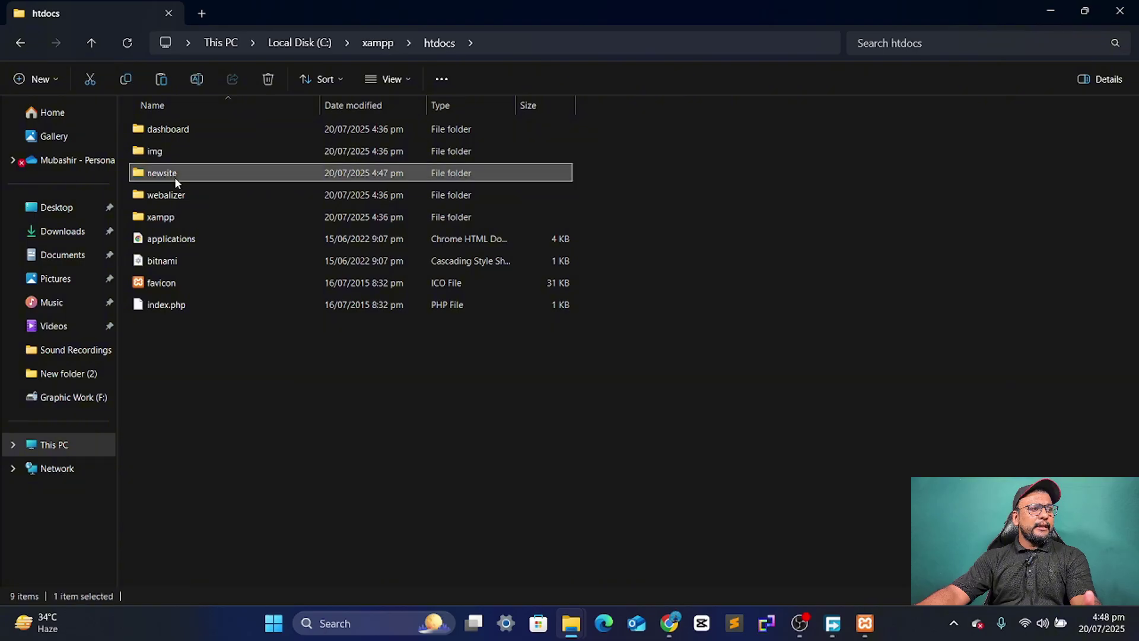
double_click(211, 175)
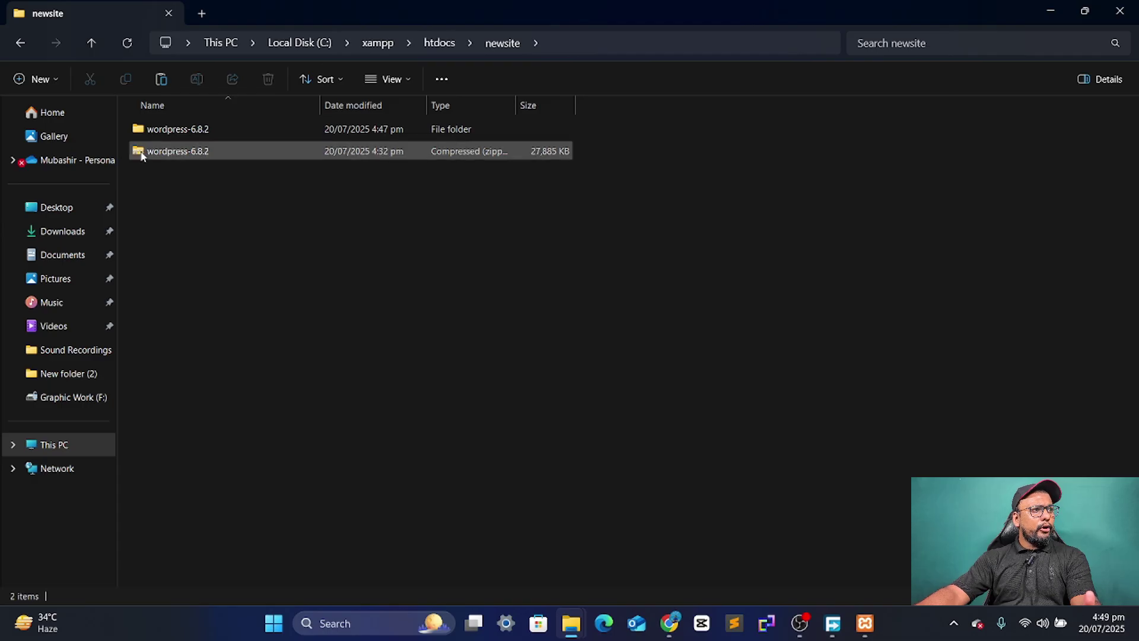
- Check the extracted wordpress-6.8.2 folder and its inner wordpress folder
mouse_move(145, 131)
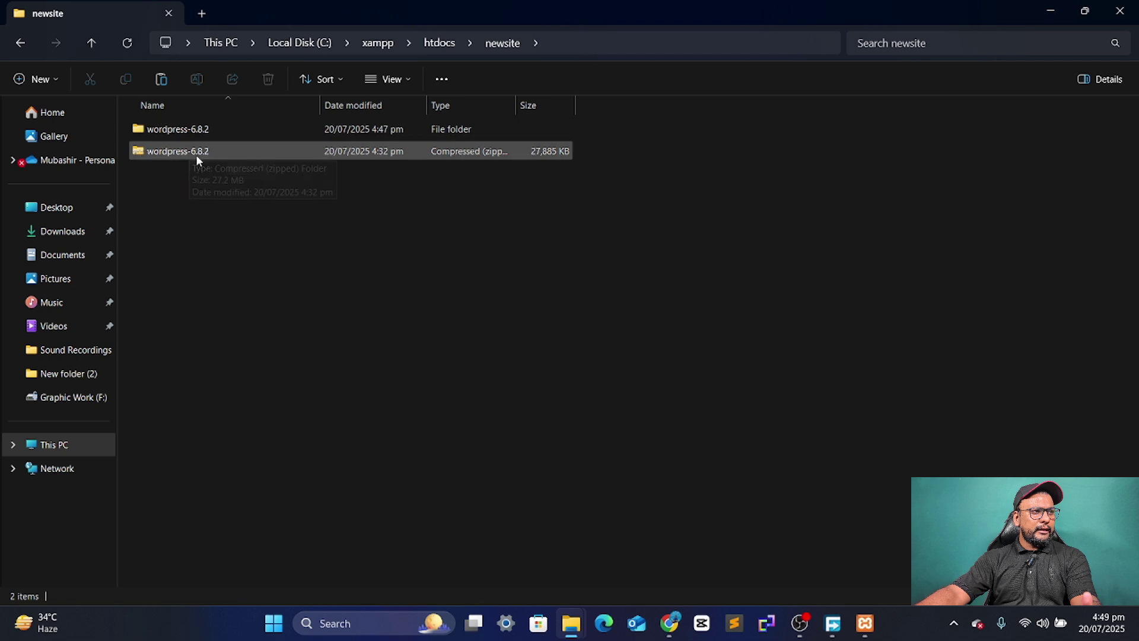
double_click(196, 153)
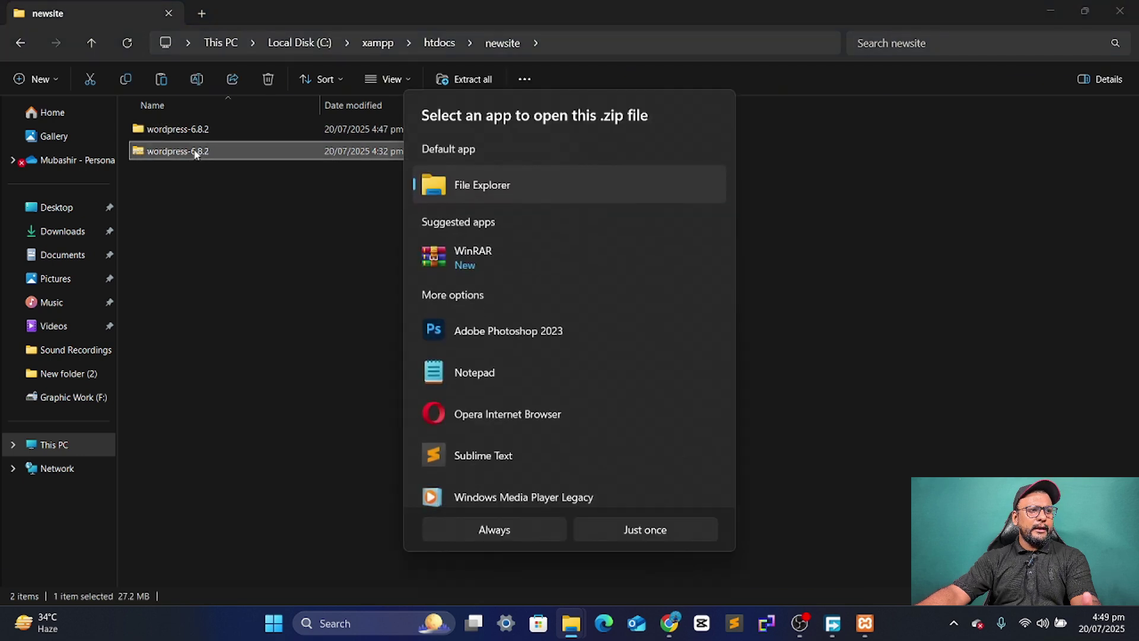
click(1009, 315)
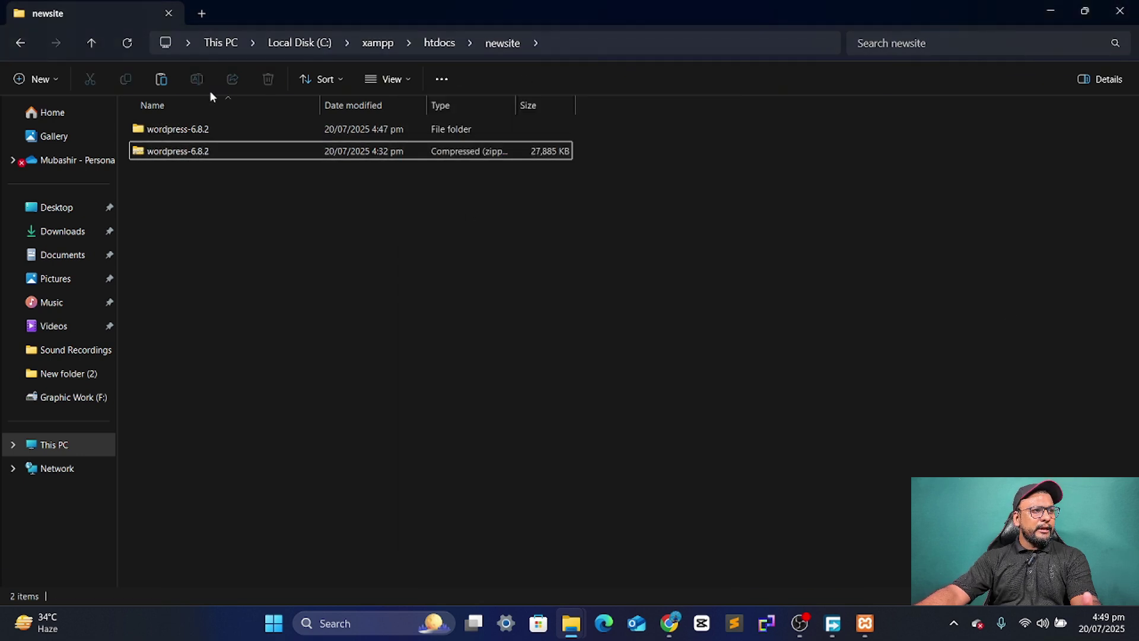
double_click(193, 128)
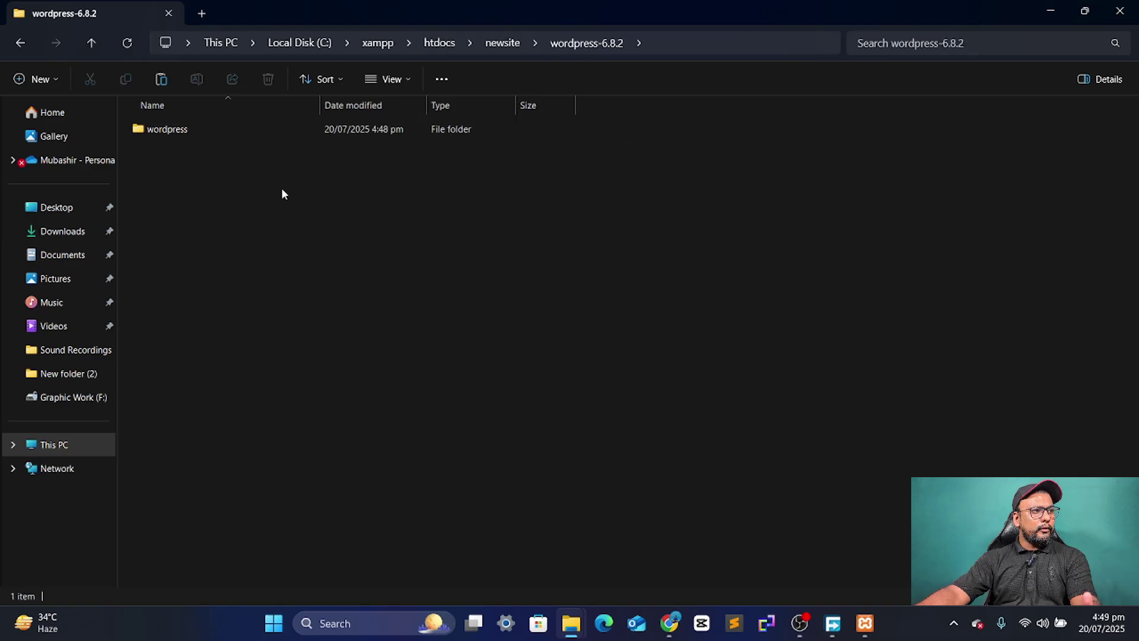
double_click(191, 129)
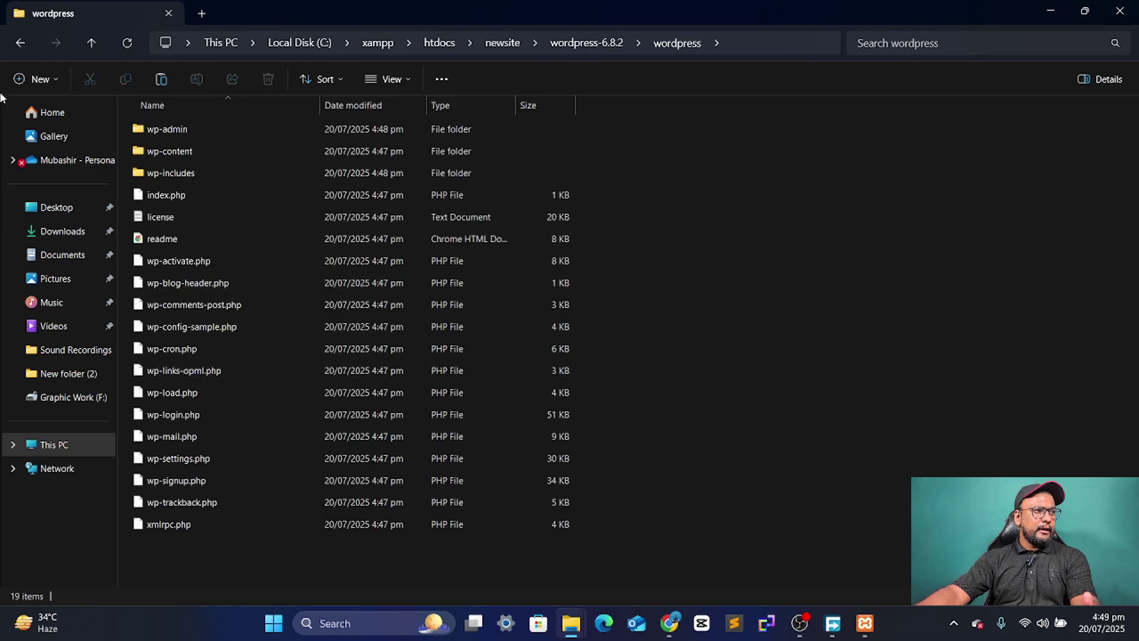
click(18, 45)
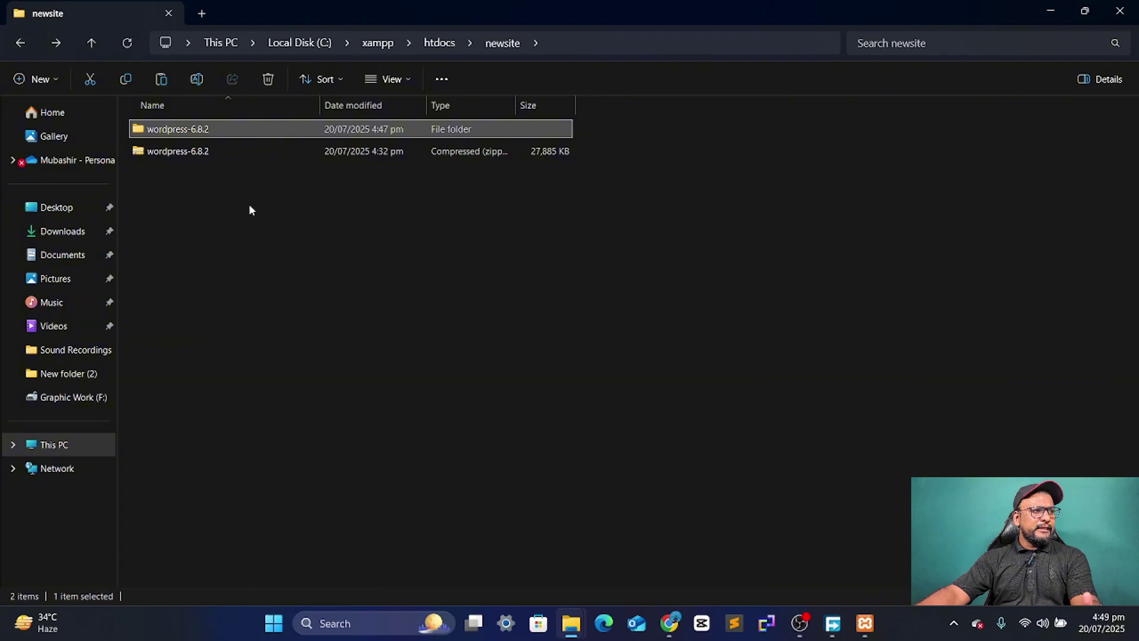
- Delete the wordpress-6.8.2 zip and return to htdocs
click(222, 156)
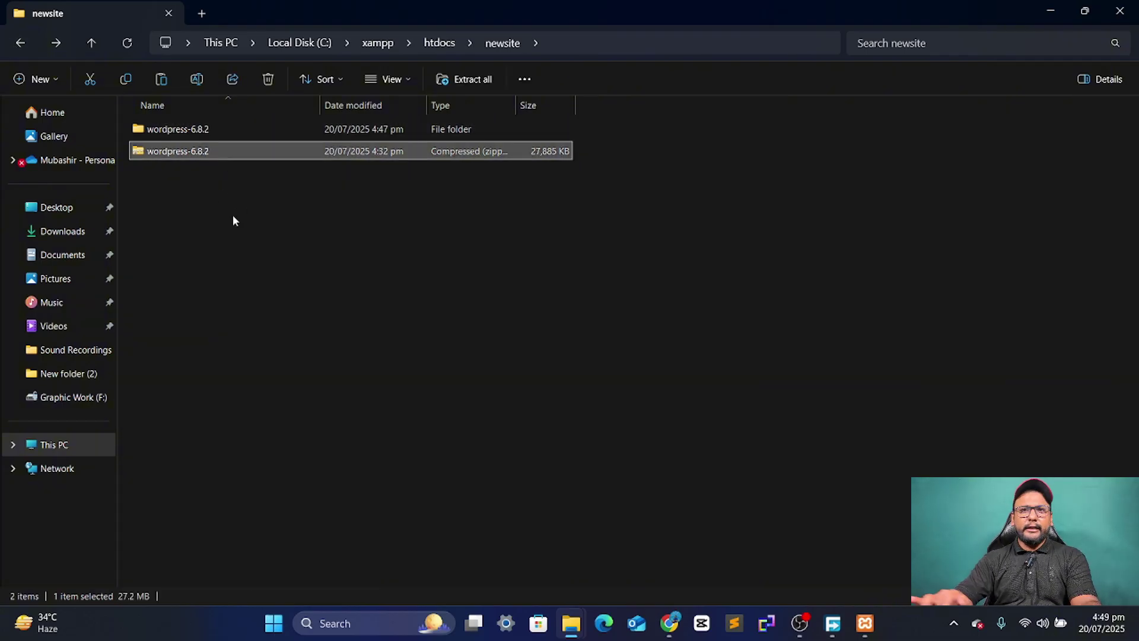
key(Delete)
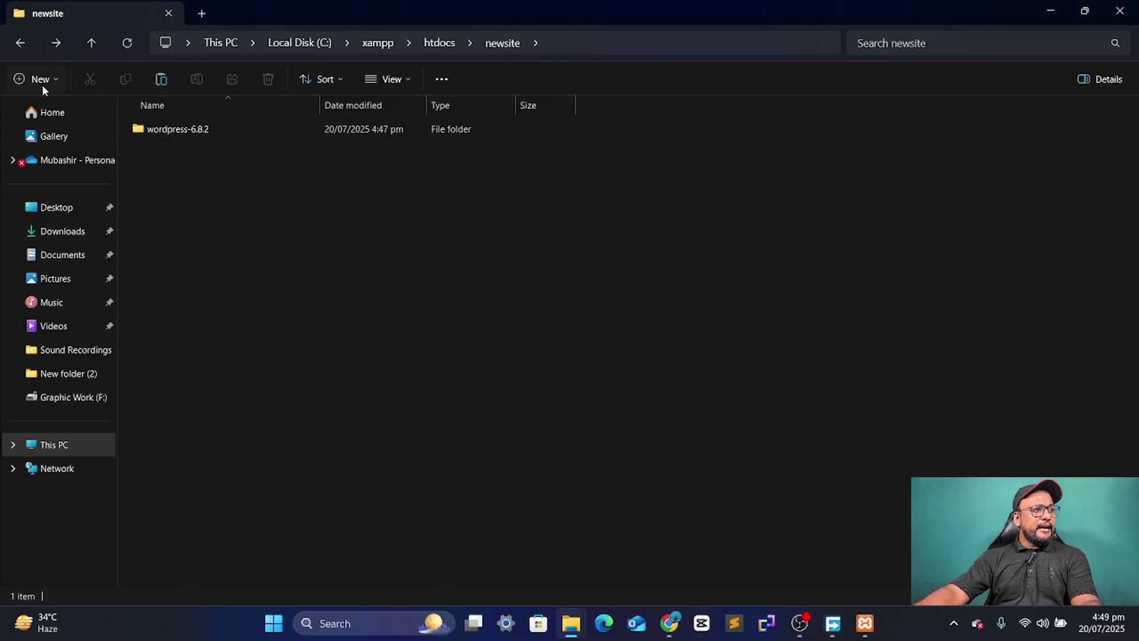
click(21, 43)
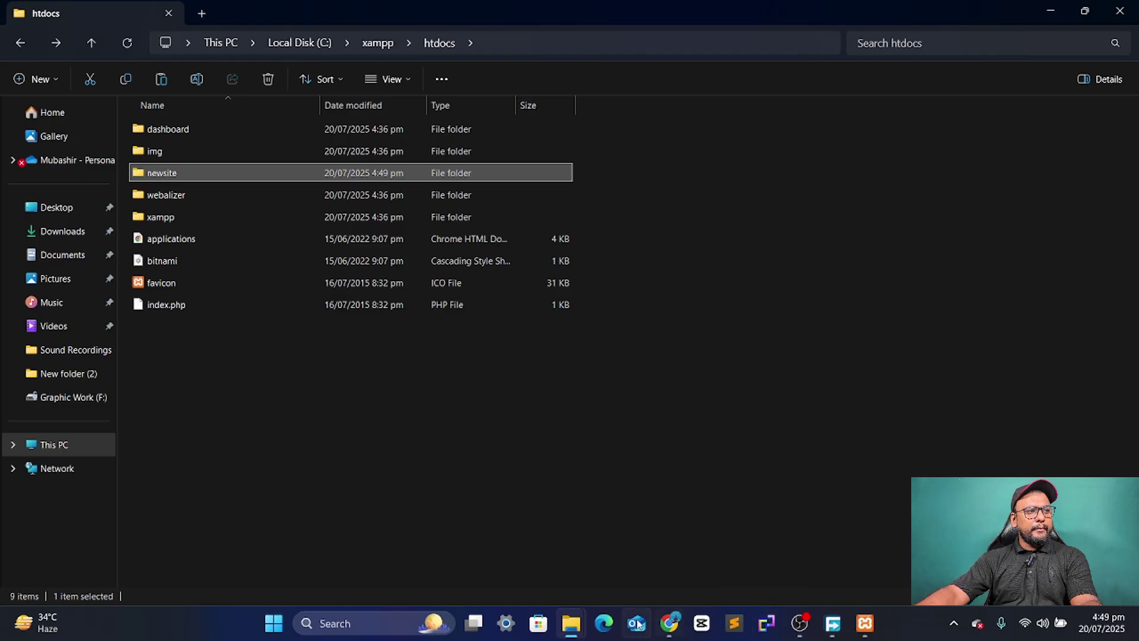
- Load localhost/newsite in a new Chrome tab, then bring the Beginner Tutorials window forward
click(669, 623)
click(214, 15)
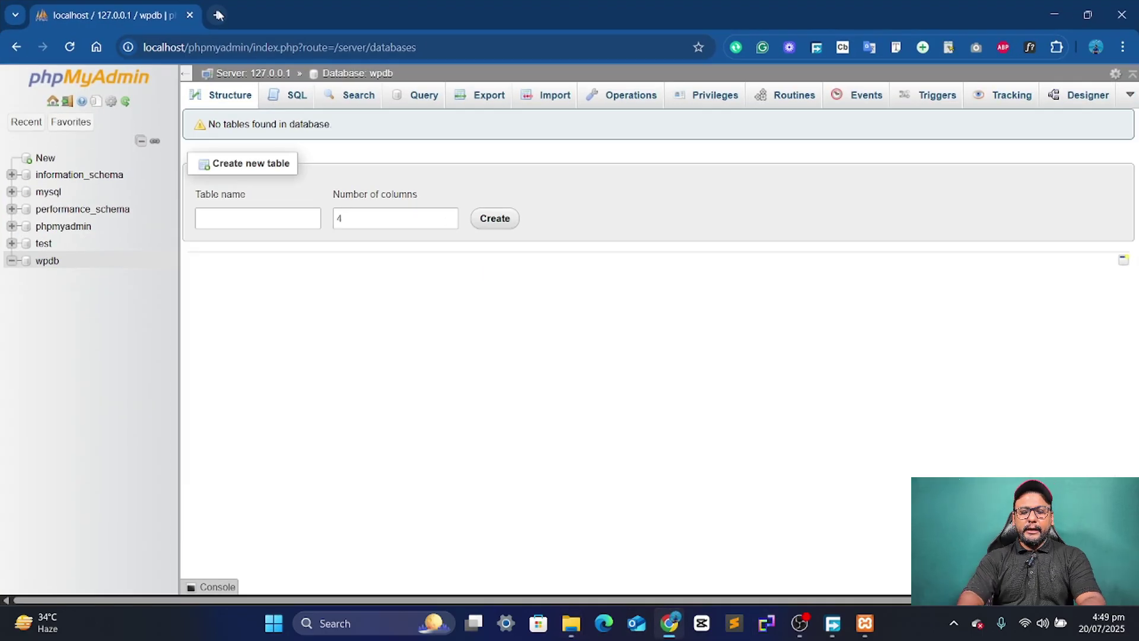
text(lopca)
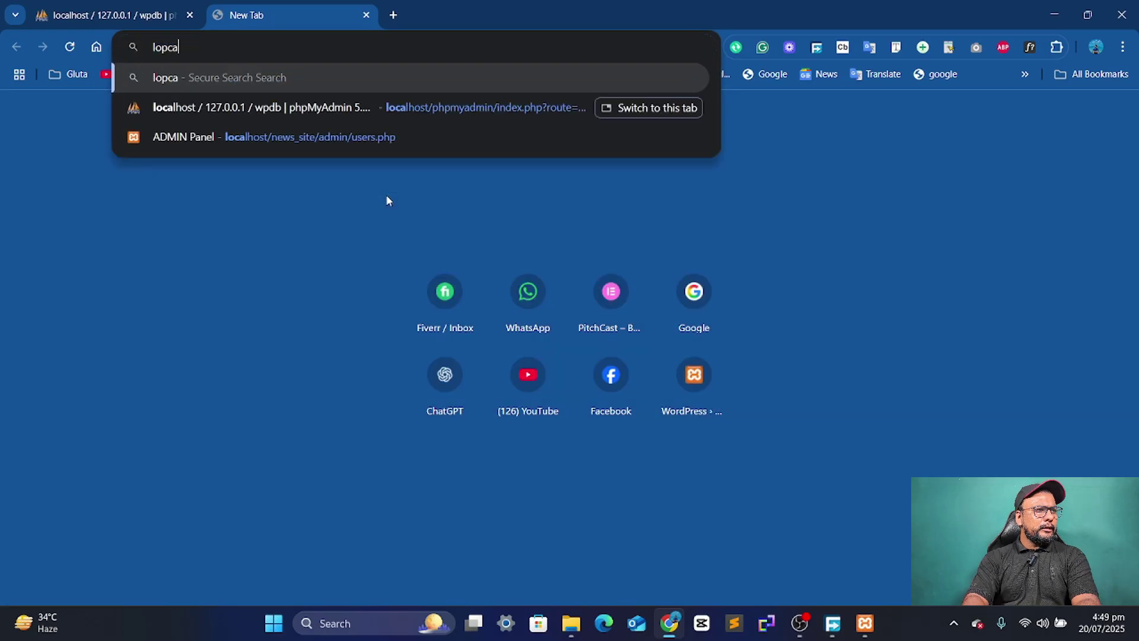
key(BackSpace)
key(BackSpace)
key(BackSpace)
key(BackSpace)
key(BackSpace)
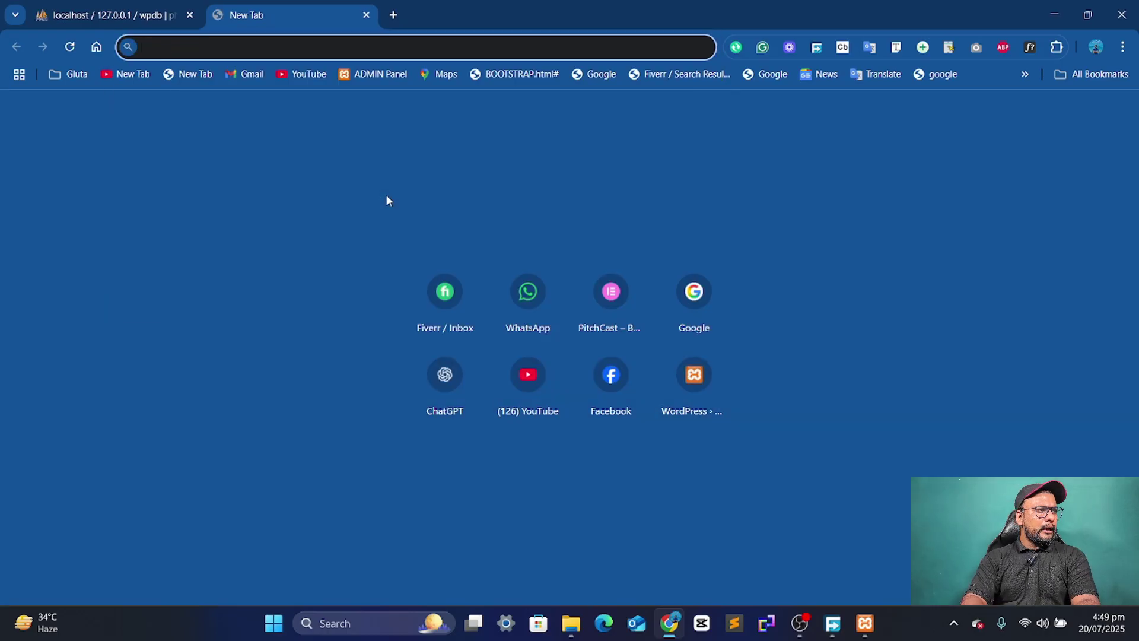
text(localhost)
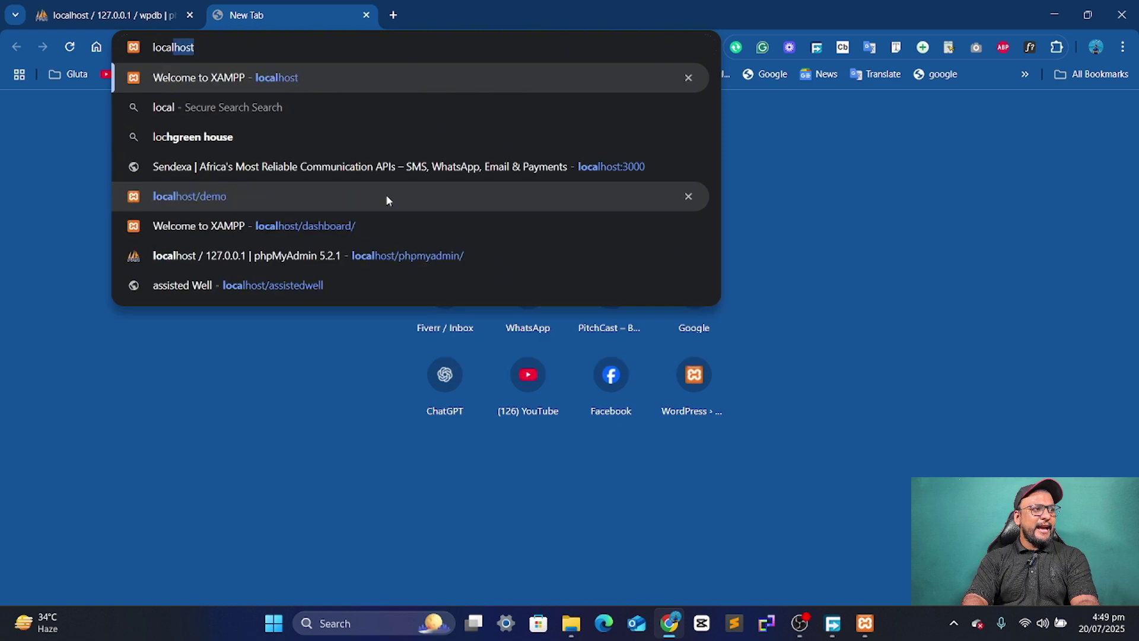
text(/newsite)
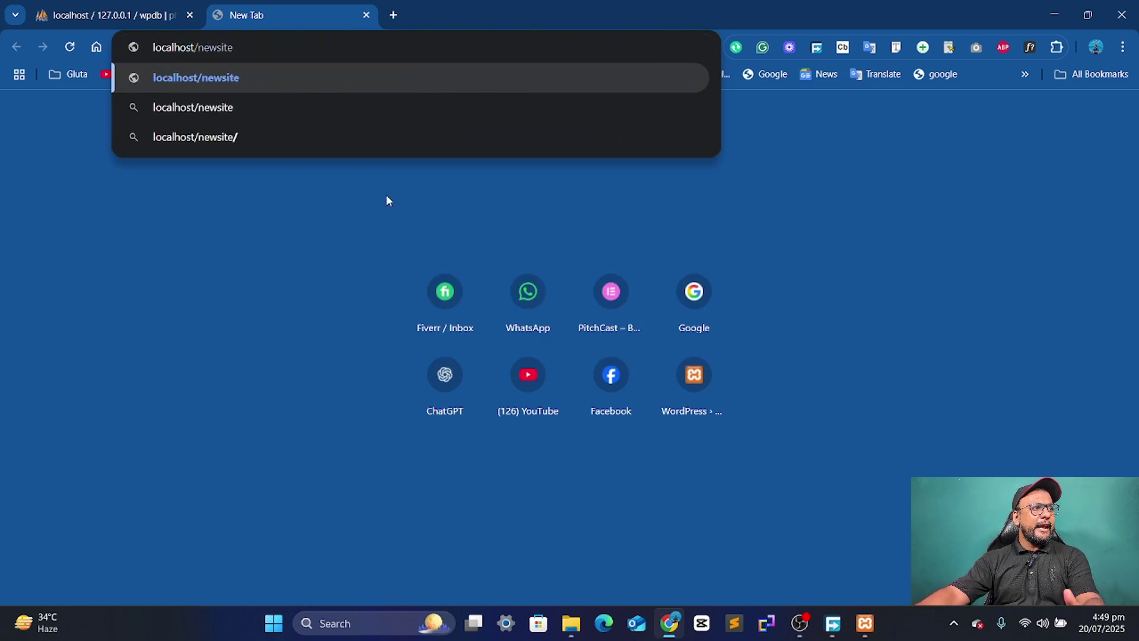
key(Return)
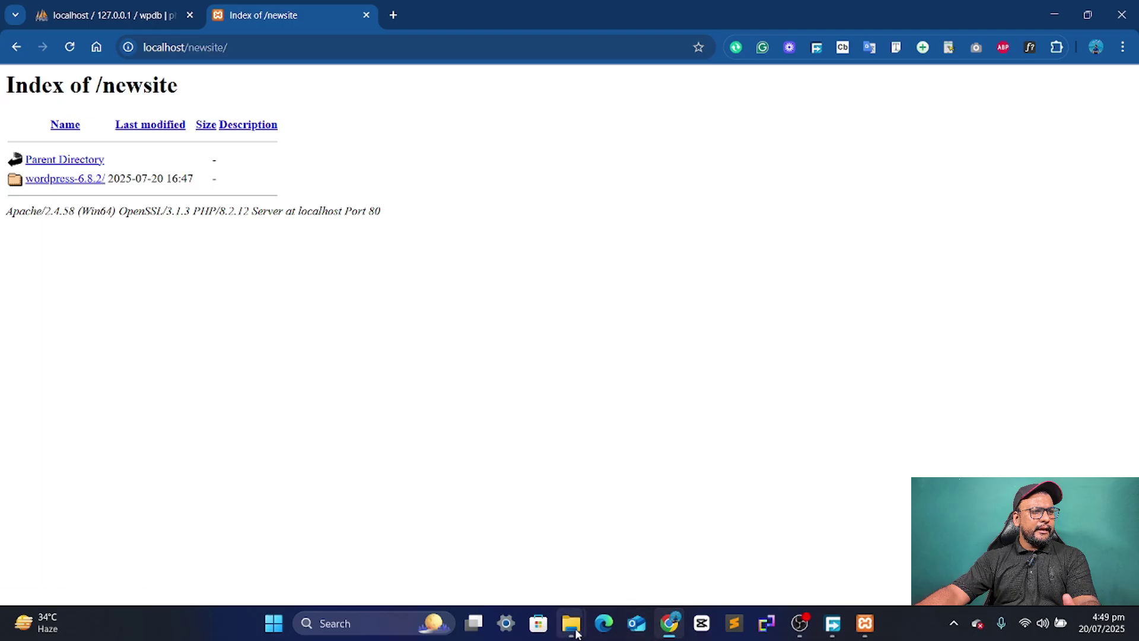
mouse_move(576, 633)
click(447, 528)
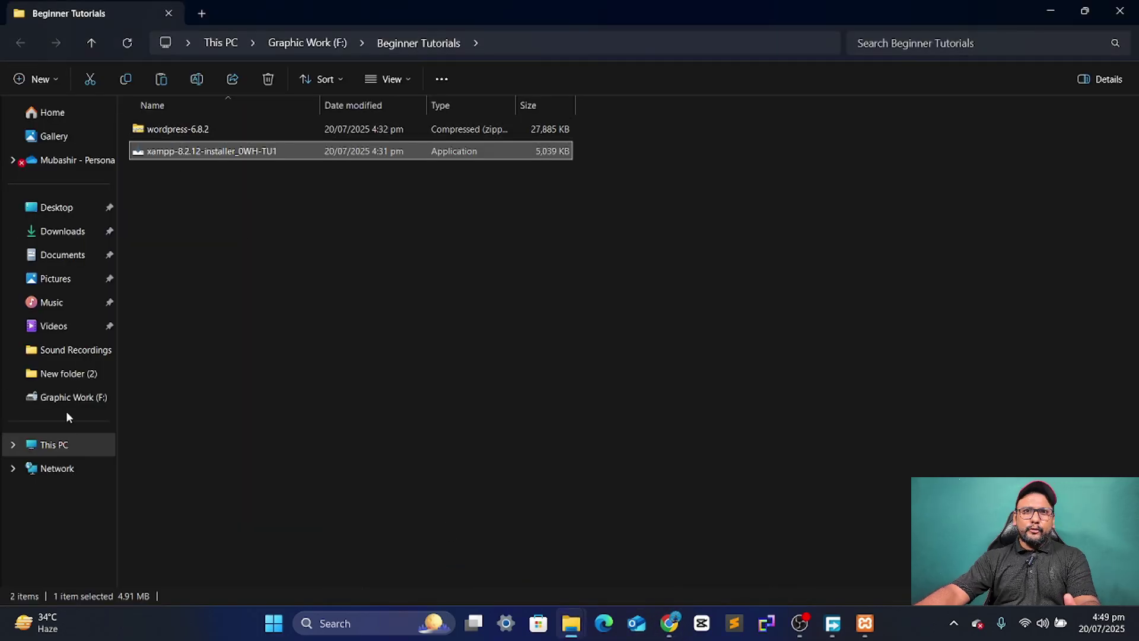
- Navigate from This PC through Local Disk (C:), xampp and htdocs into newsite
click(71, 446)
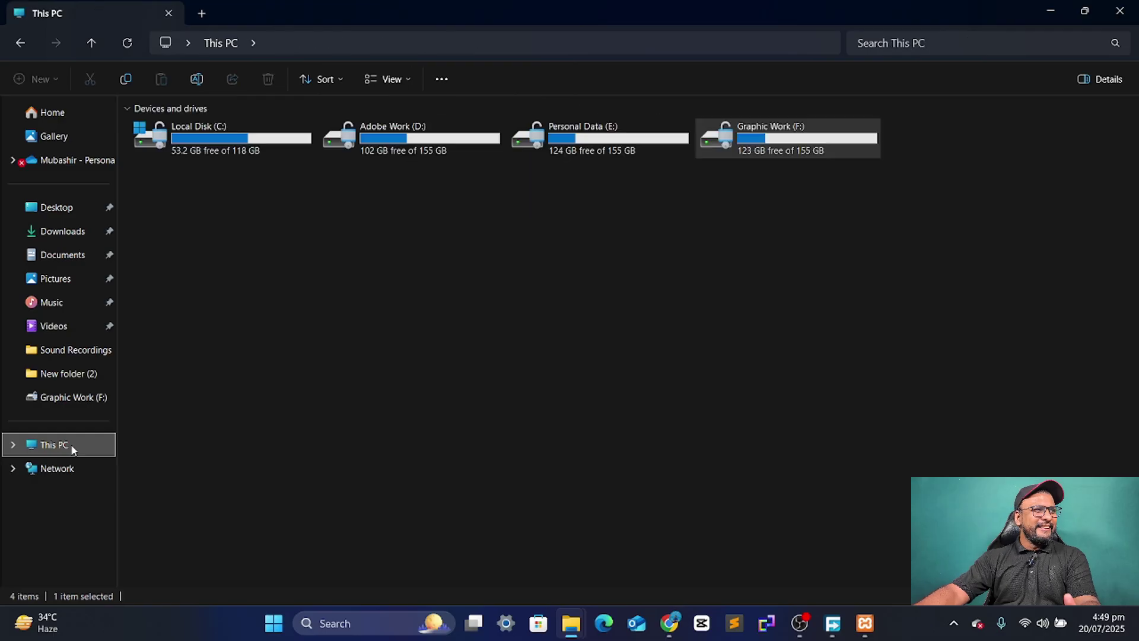
double_click(221, 129)
double_click(201, 287)
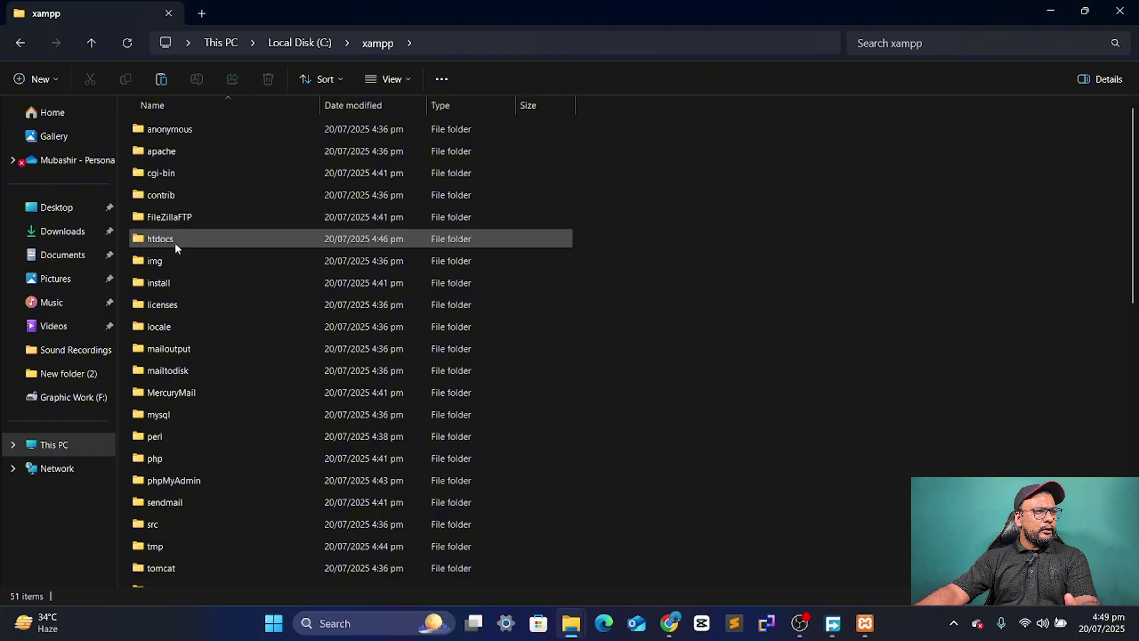
double_click(175, 240)
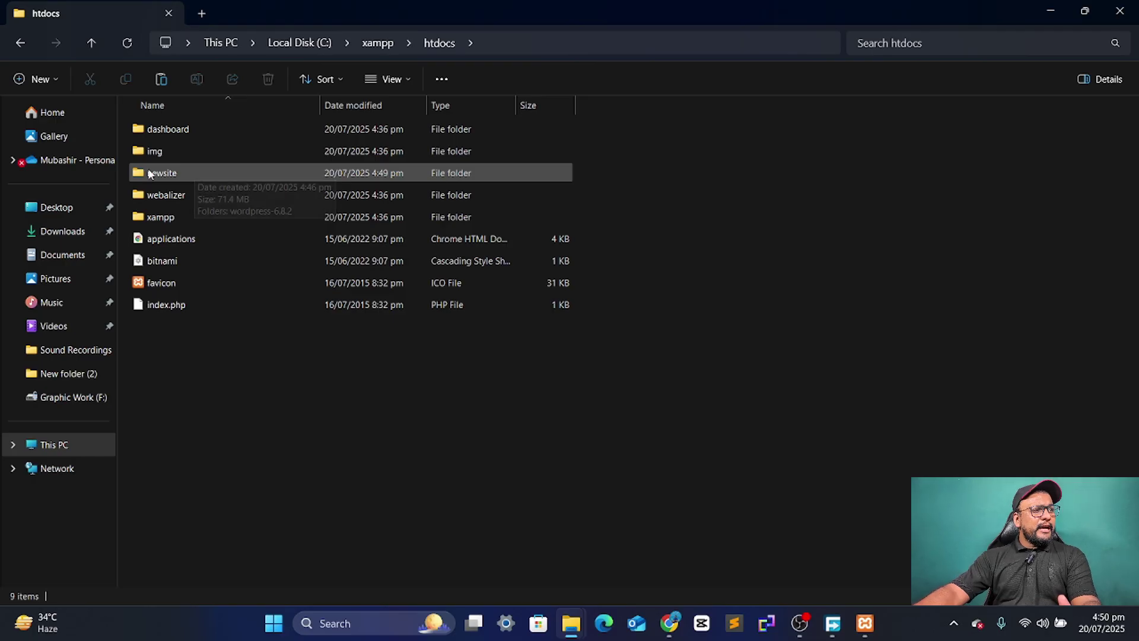
double_click(226, 174)
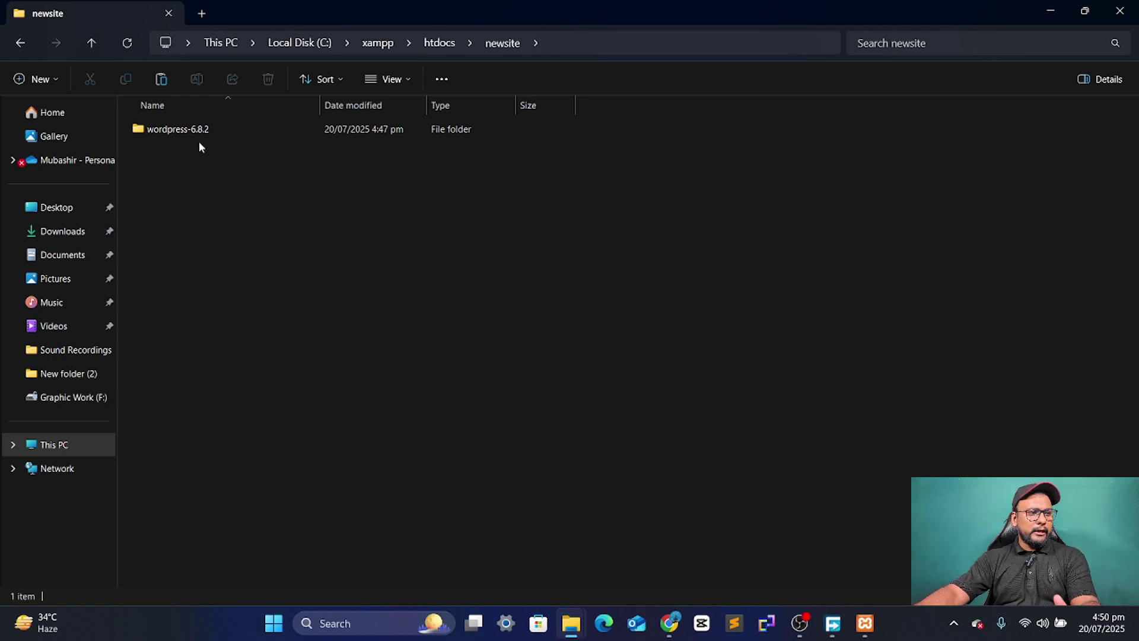
- Browse to localhost/newsite/wordpress-6.8.2/wordpress in Chrome to launch the WordPress setup page
click(1045, 8)
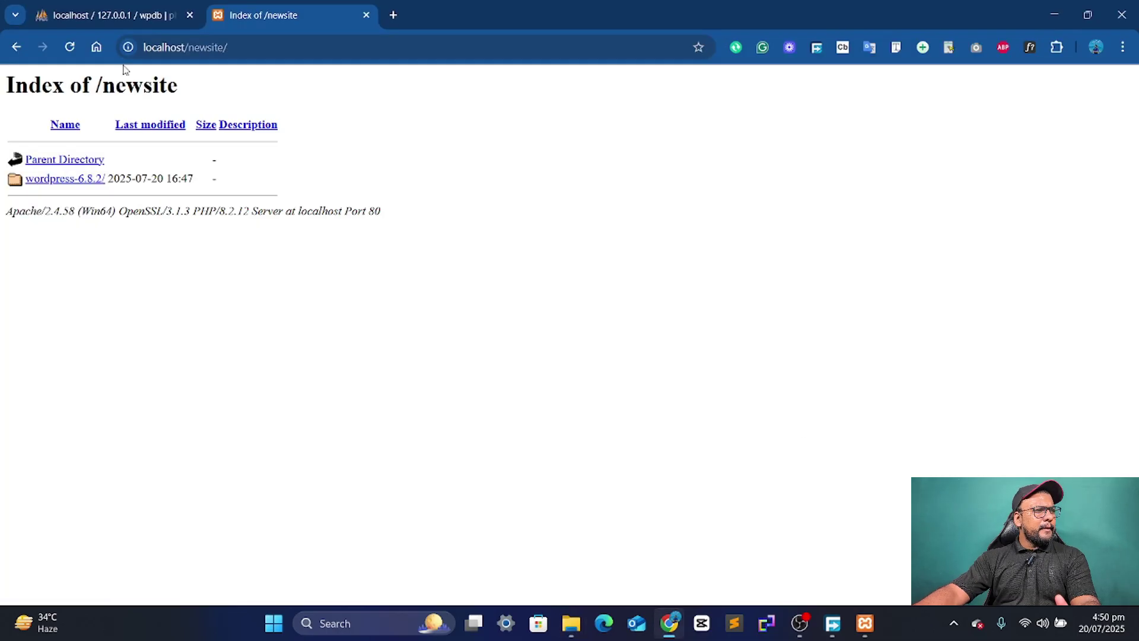
click(76, 180)
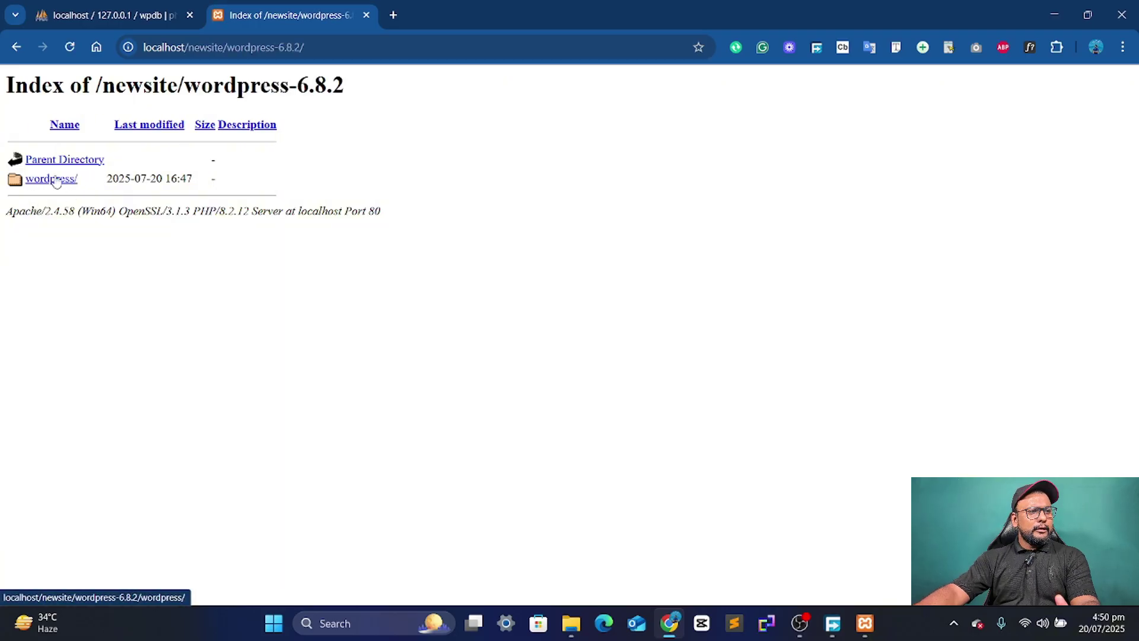
mouse_move(571, 623)
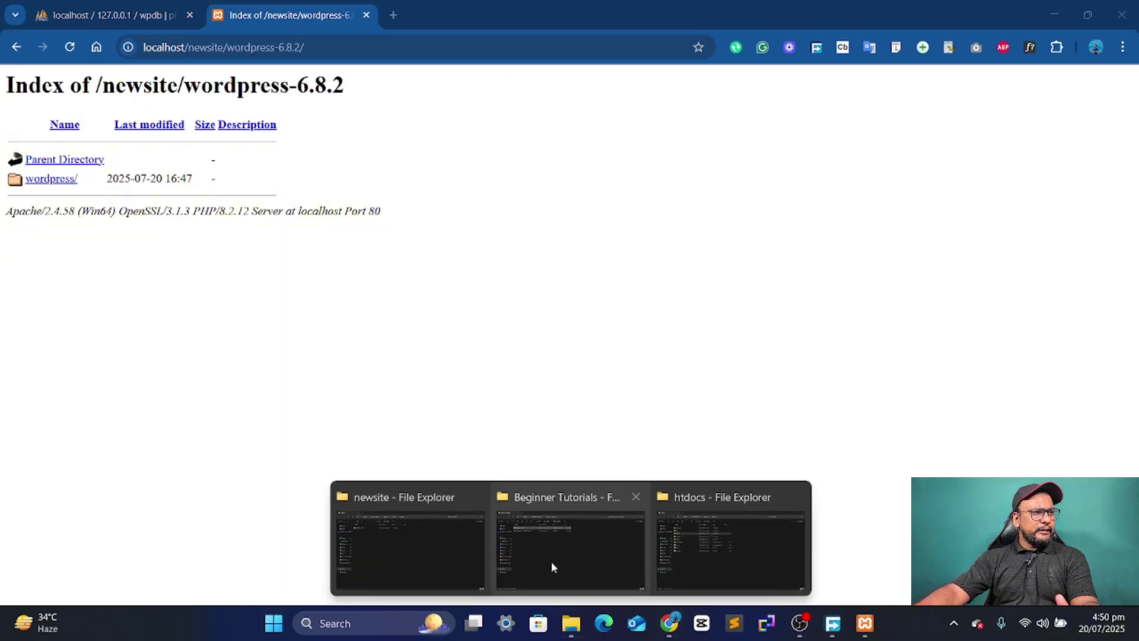
mouse_move(718, 521)
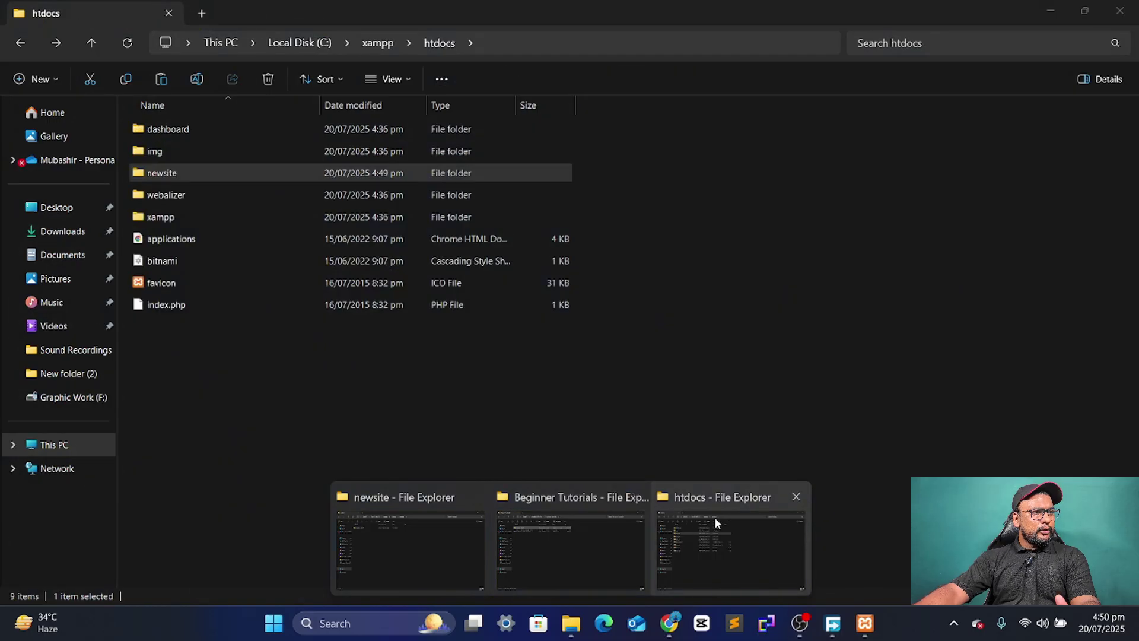
click(385, 525)
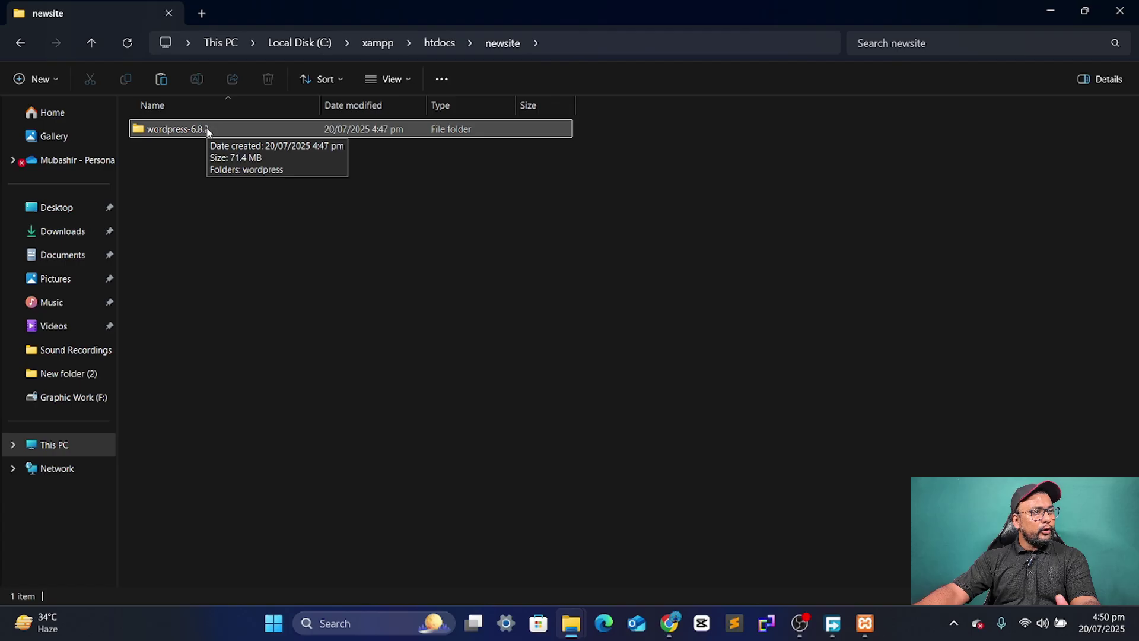
double_click(207, 130)
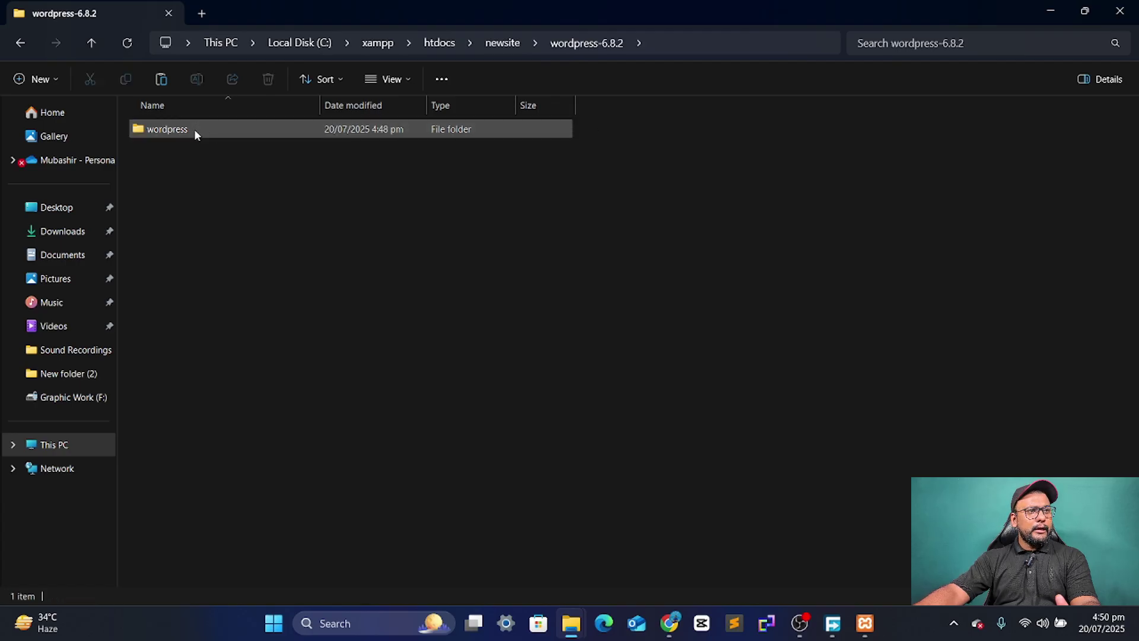
drag(1043, 10, 1044, 29)
click(1043, 29)
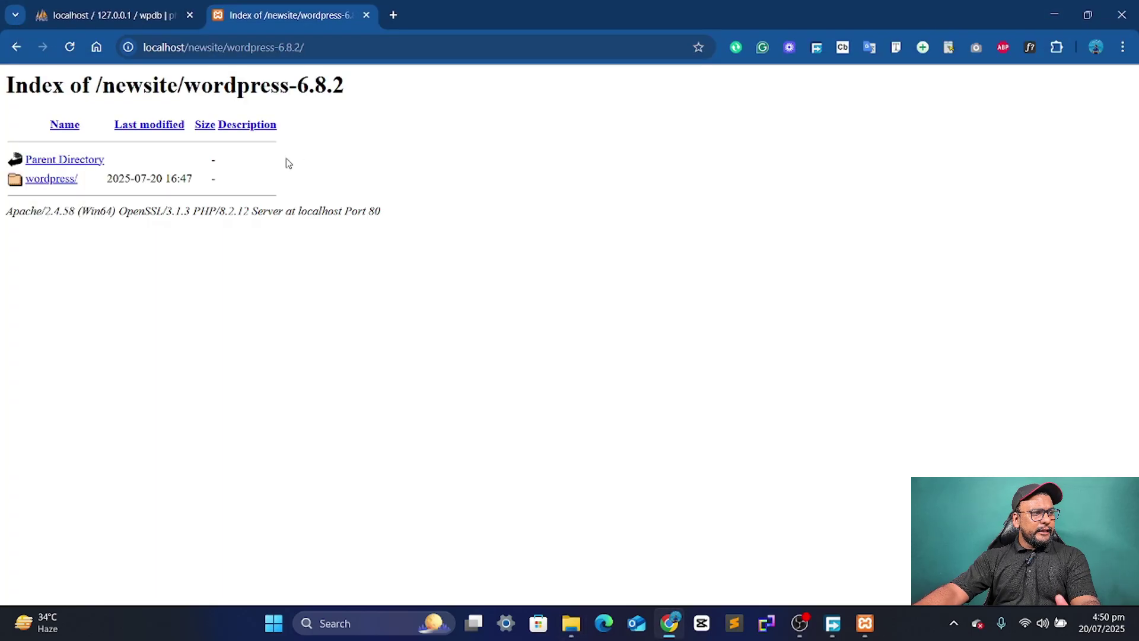
click(66, 179)
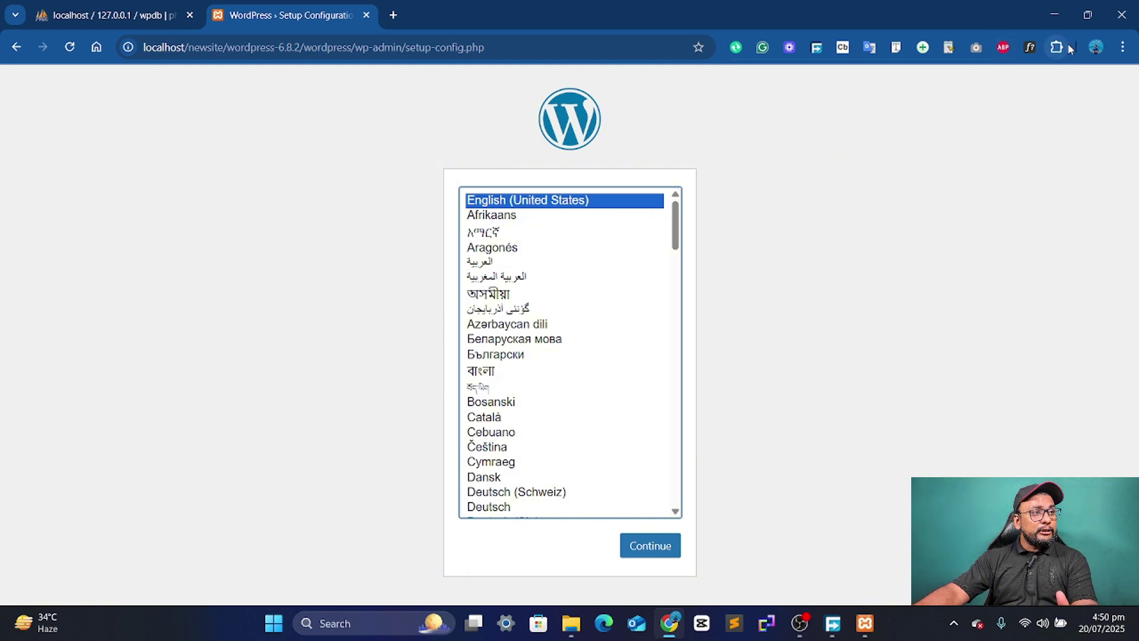
- Trim the address back to localhost/newsite/ and reload the directory listing
drag(506, 50, 128, 68)
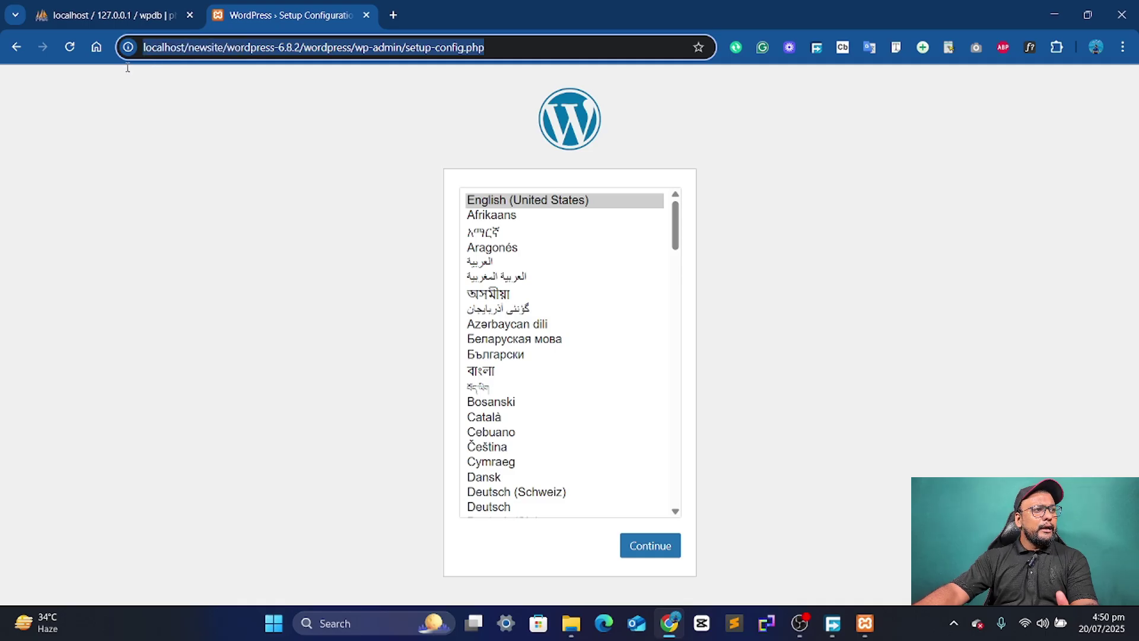
click(362, 47)
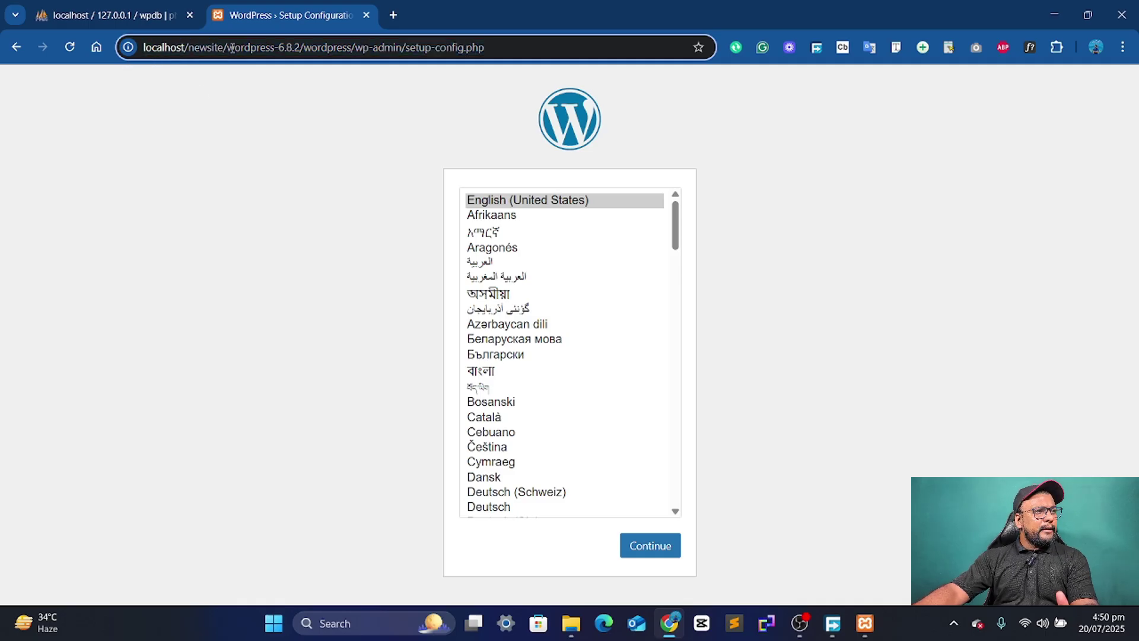
drag(230, 47, 357, 52)
click(307, 49)
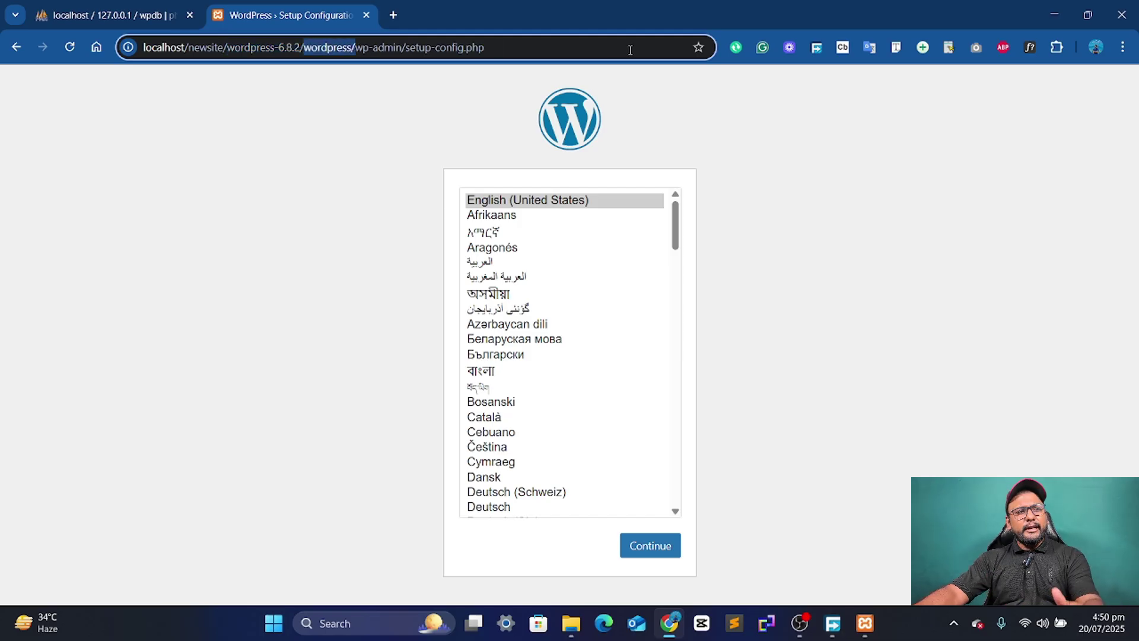
click(877, 146)
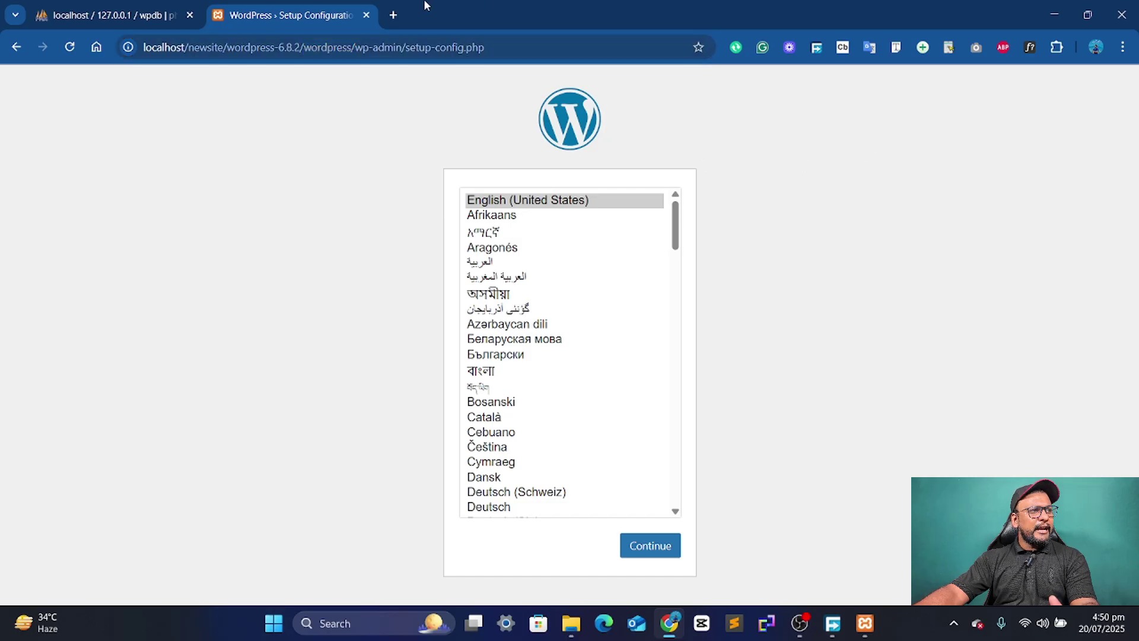
drag(229, 48, 560, 49)
key(BackSpace)
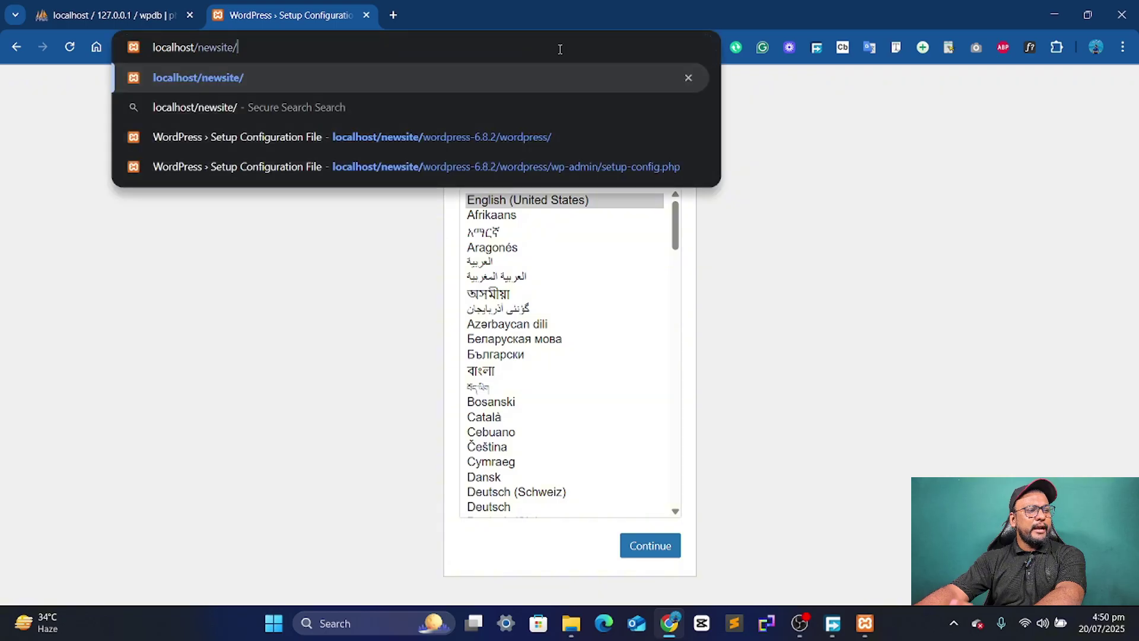
key(Return)
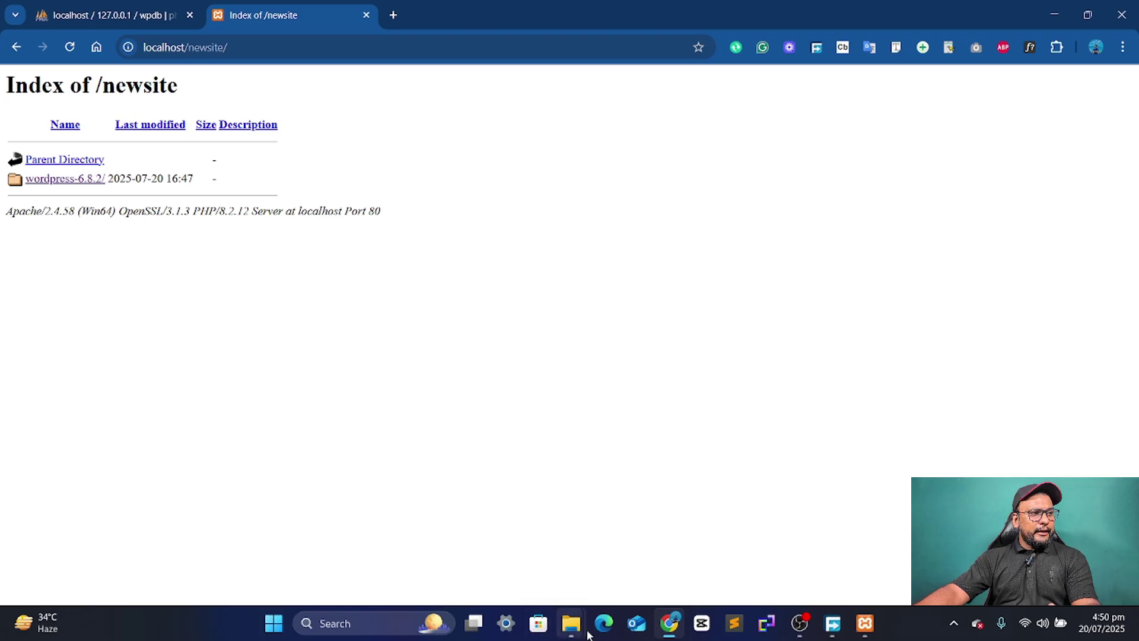
- Open the inner wordpress folder under newsite\wordpress-6.8.2
mouse_move(588, 635)
click(415, 546)
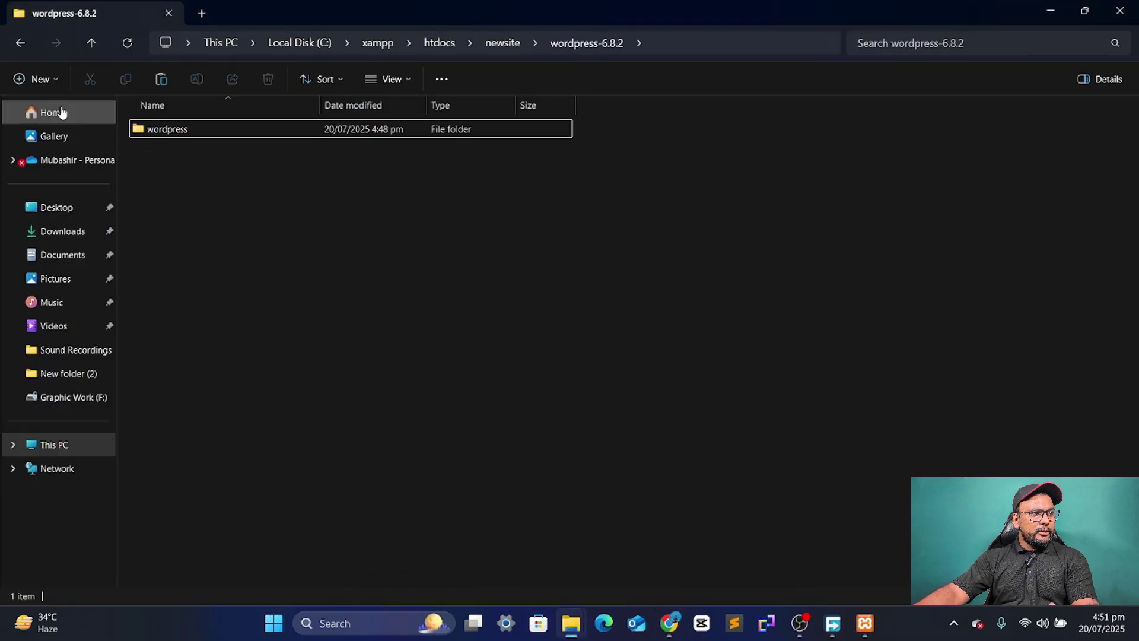
click(18, 45)
click(18, 47)
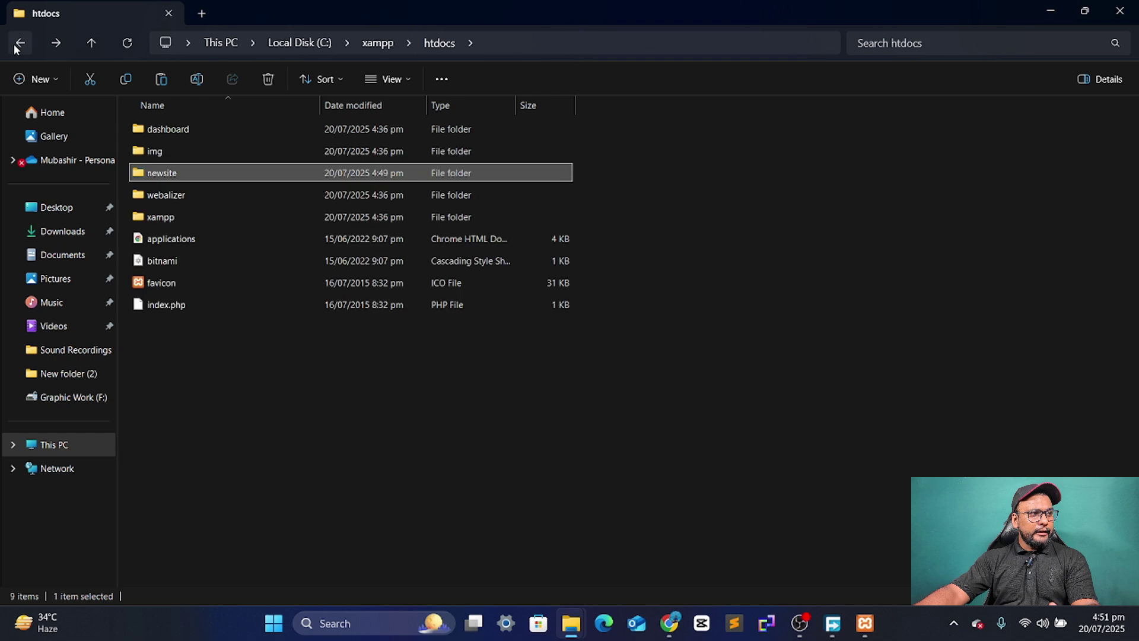
double_click(256, 176)
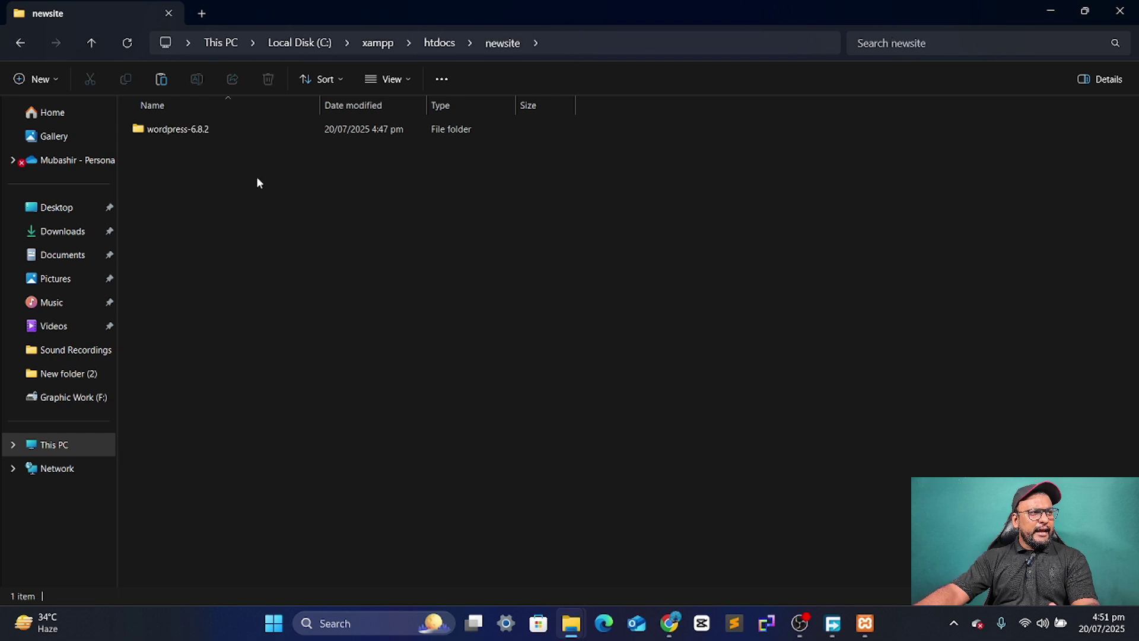
double_click(170, 129)
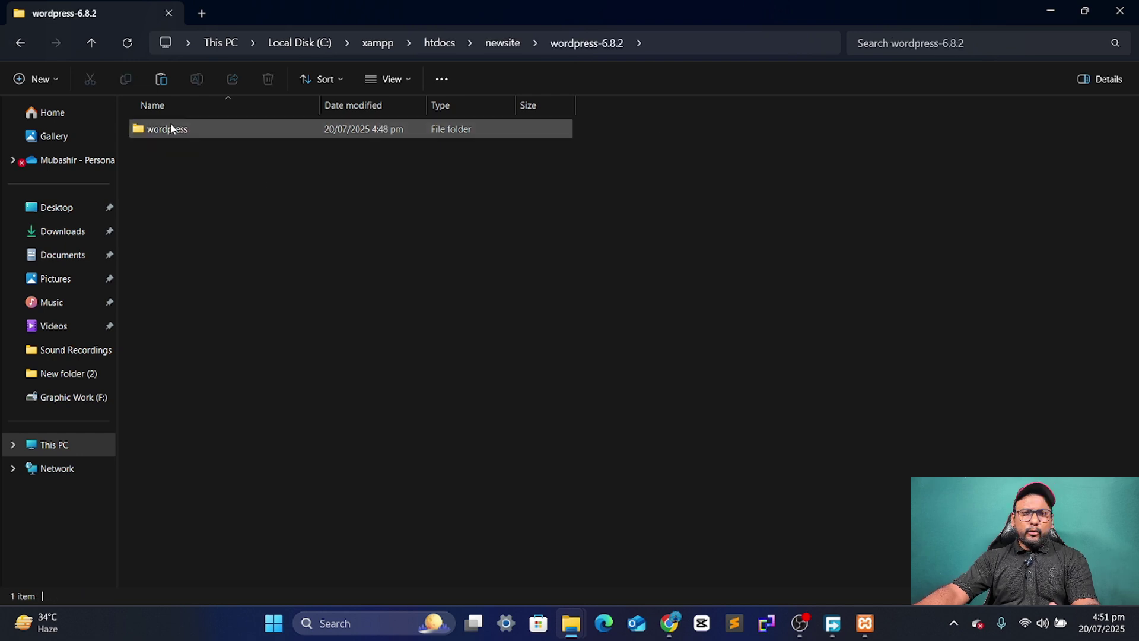
double_click(180, 136)
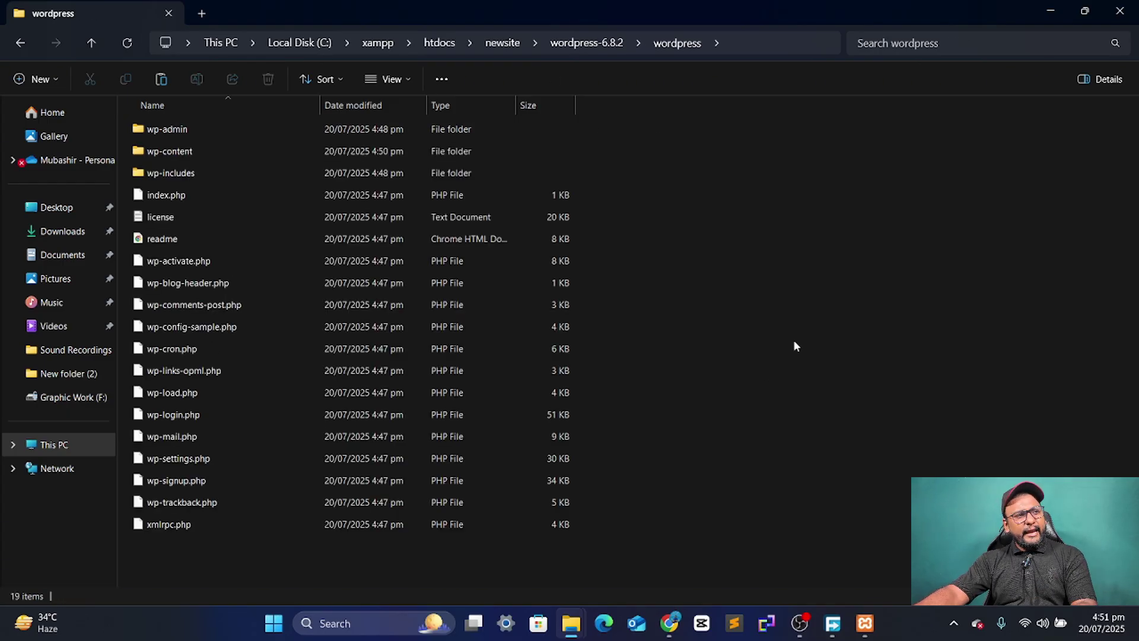
- Cut all 19 WordPress files and go back to the newsite folder
key(ctrl+a)
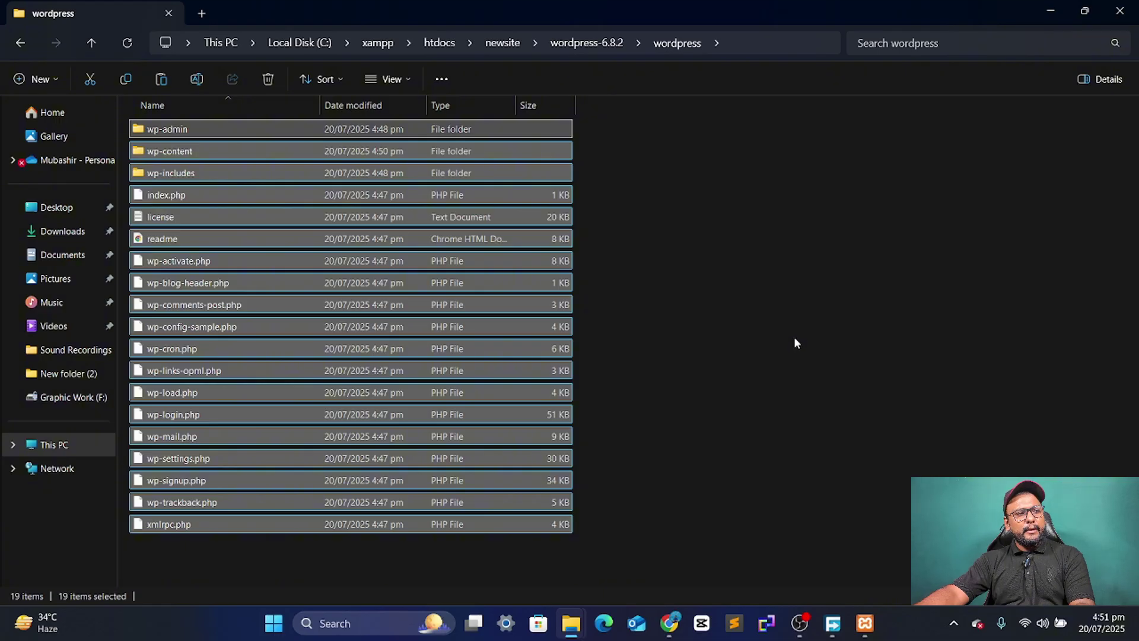
key(ctrl+x)
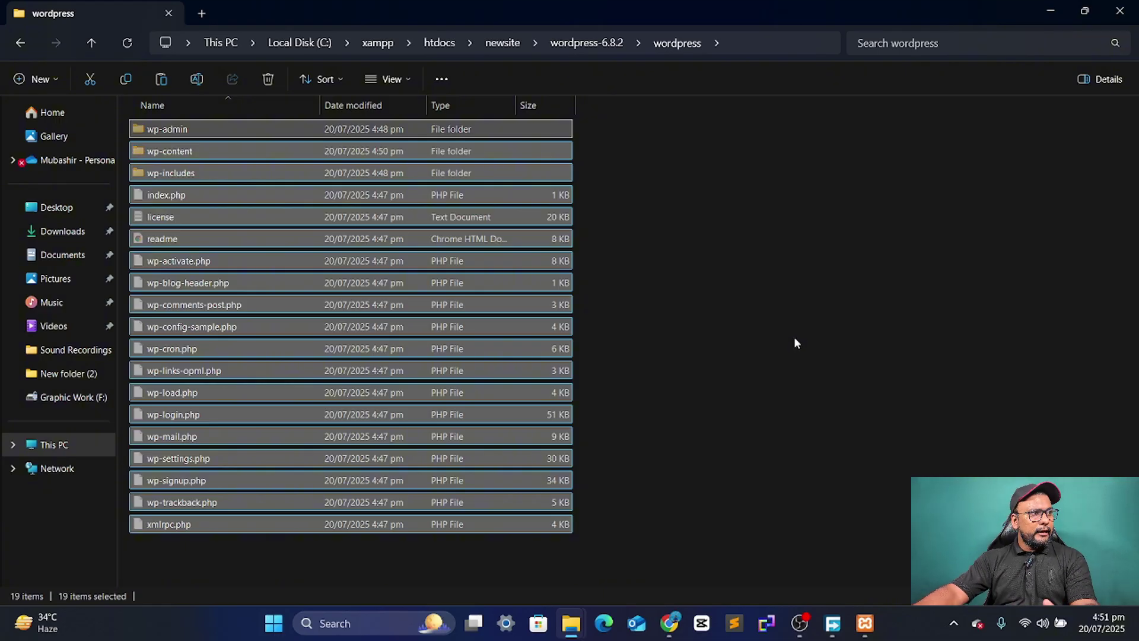
click(14, 41)
click(14, 41)
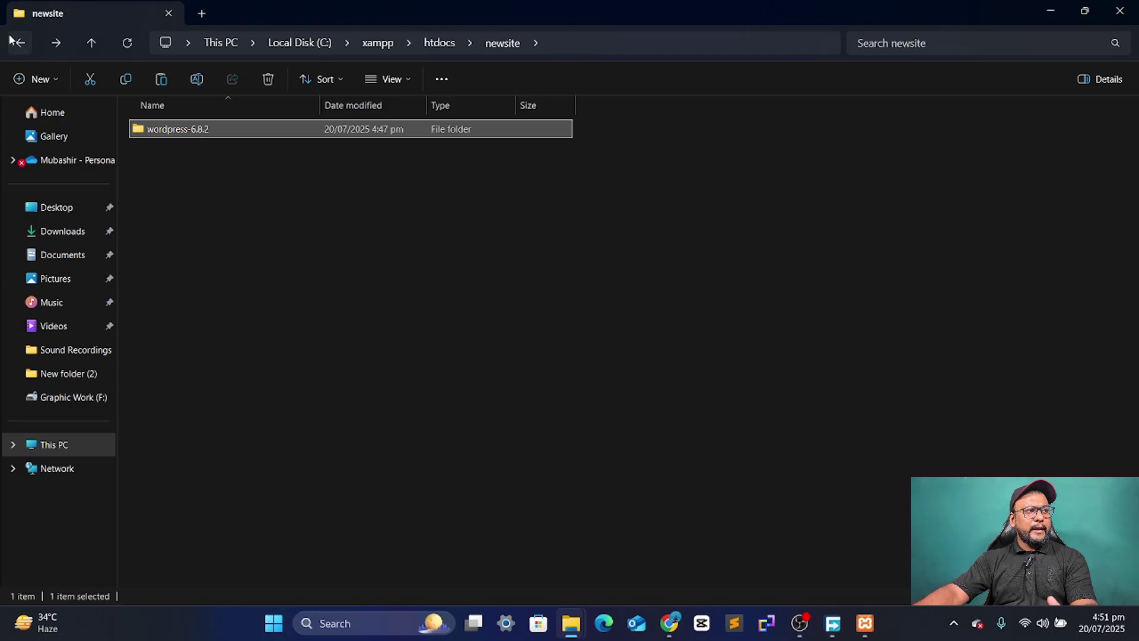
click(15, 41)
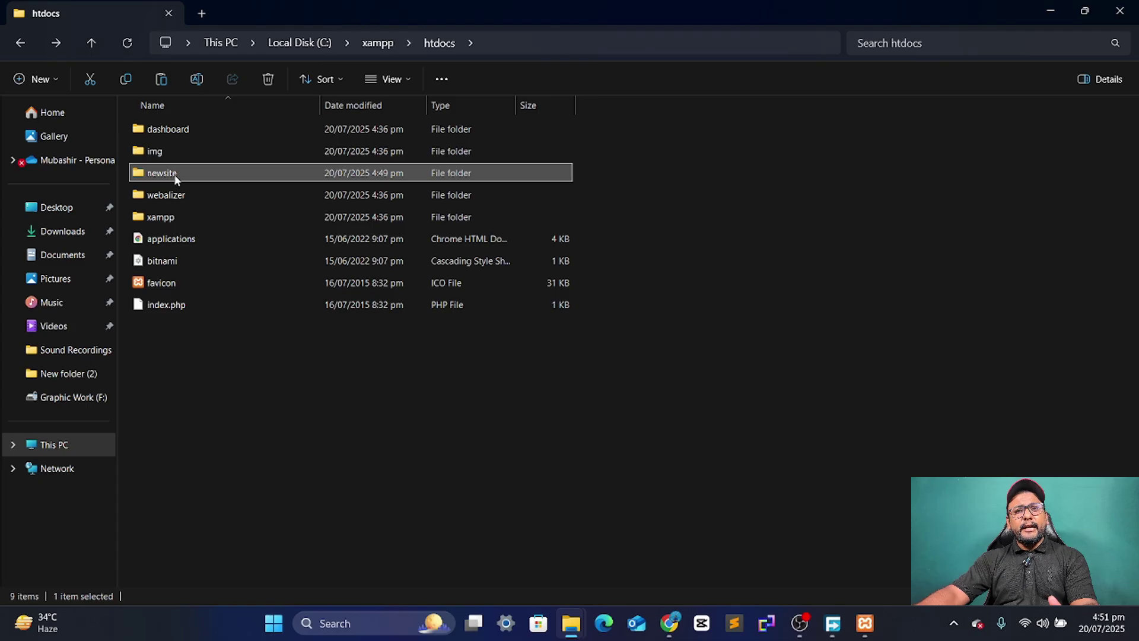
mouse_move(176, 180)
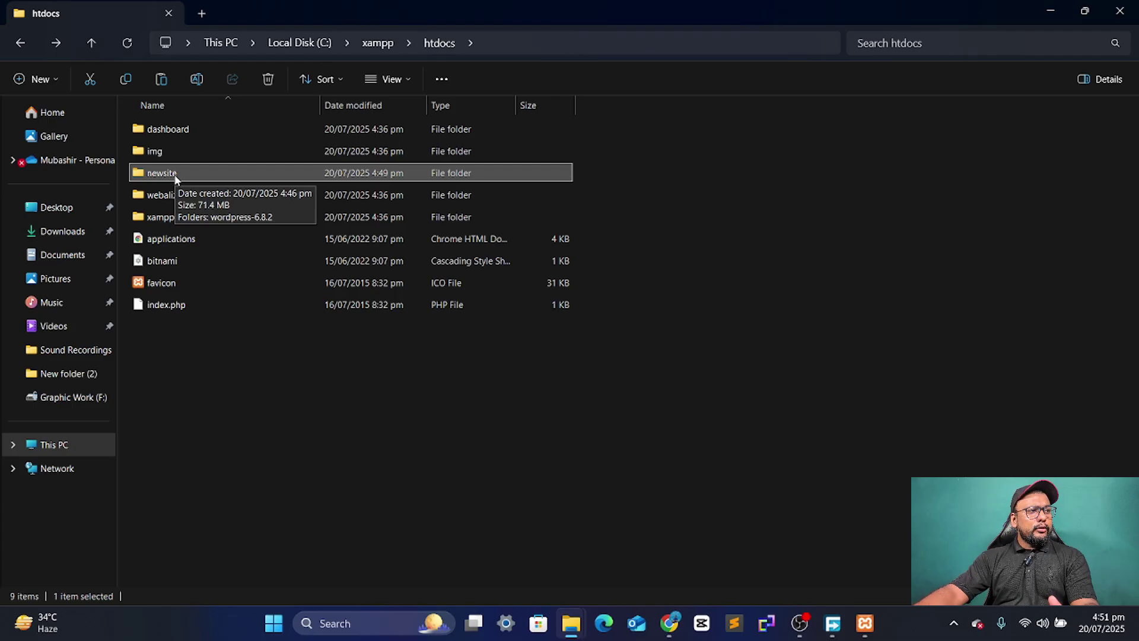
double_click(176, 180)
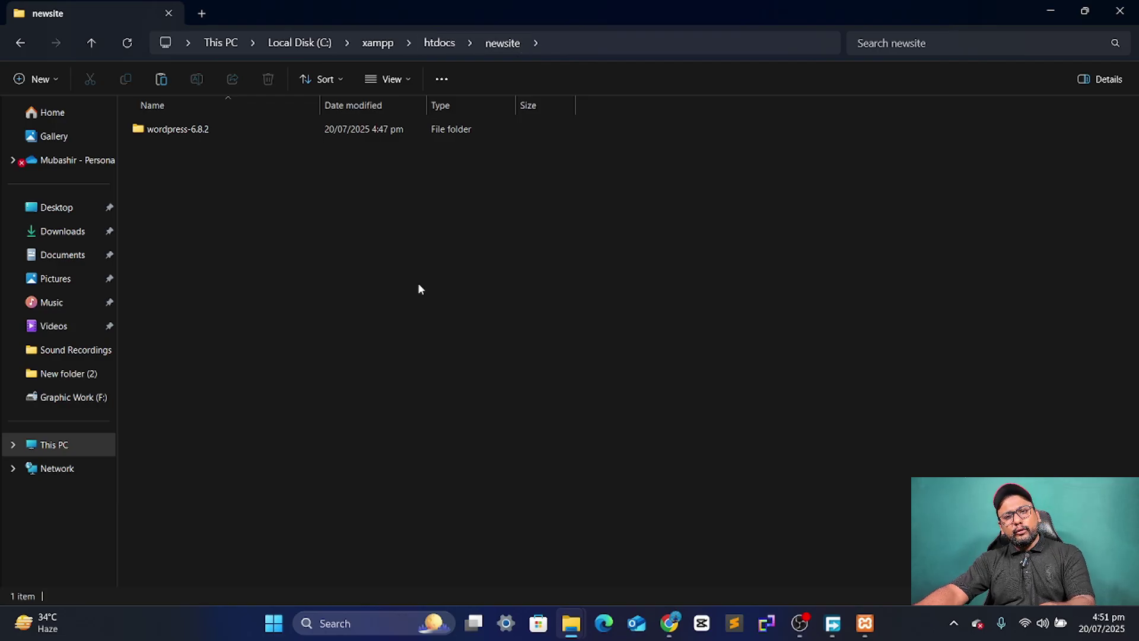
- Paste the WordPress files into newsite and confirm wordpress-6.8.2 is now empty
key(ctrl+v)
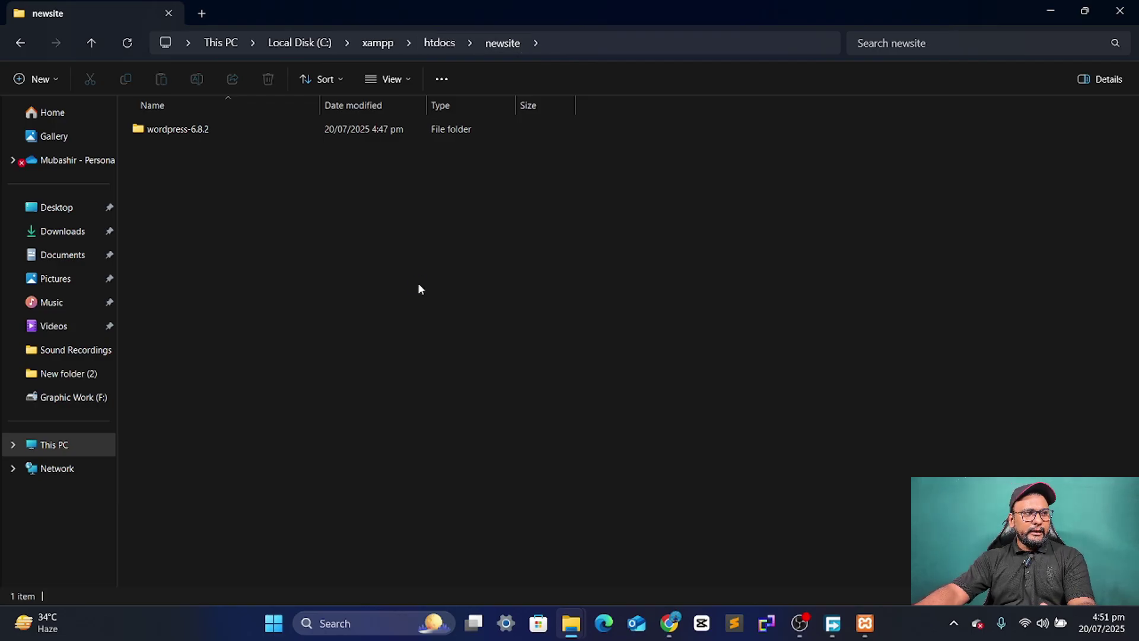
click(884, 273)
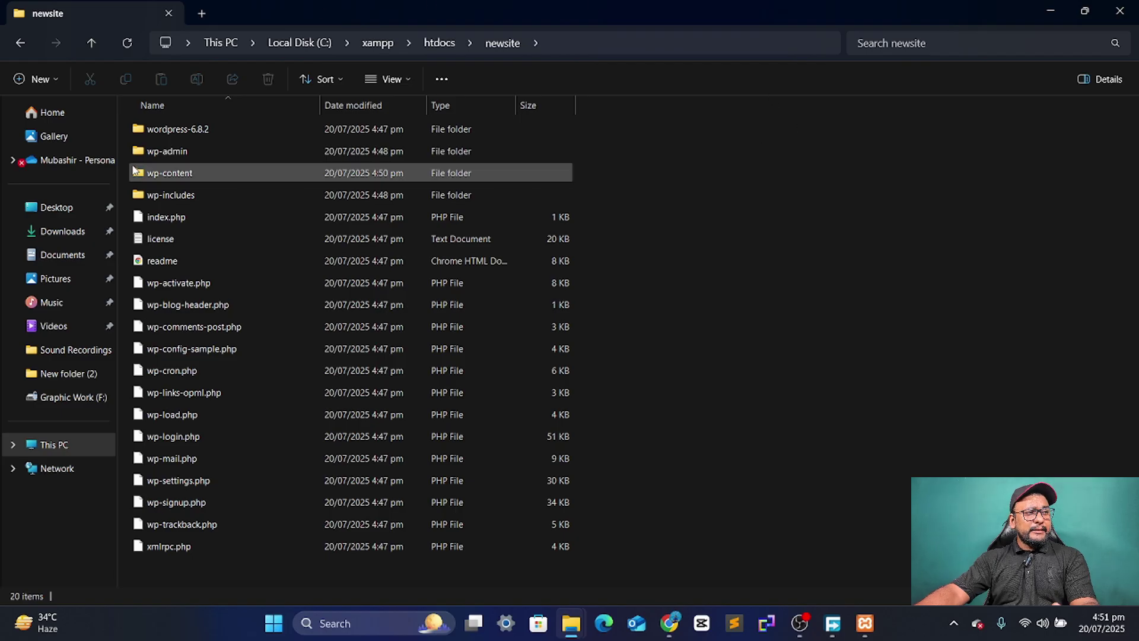
double_click(166, 135)
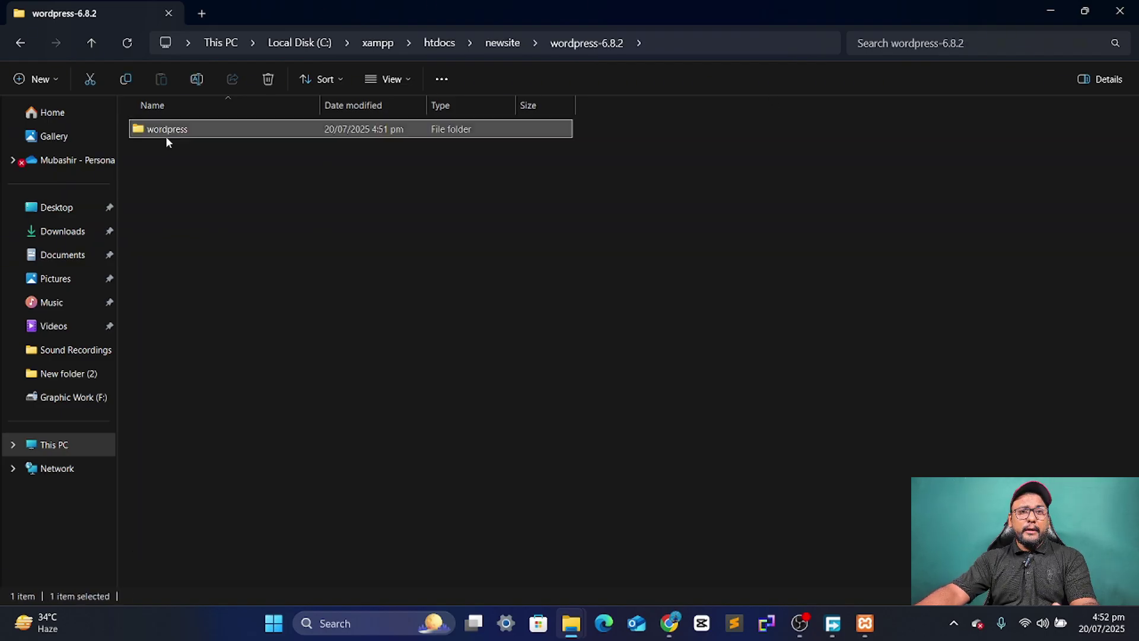
double_click(165, 137)
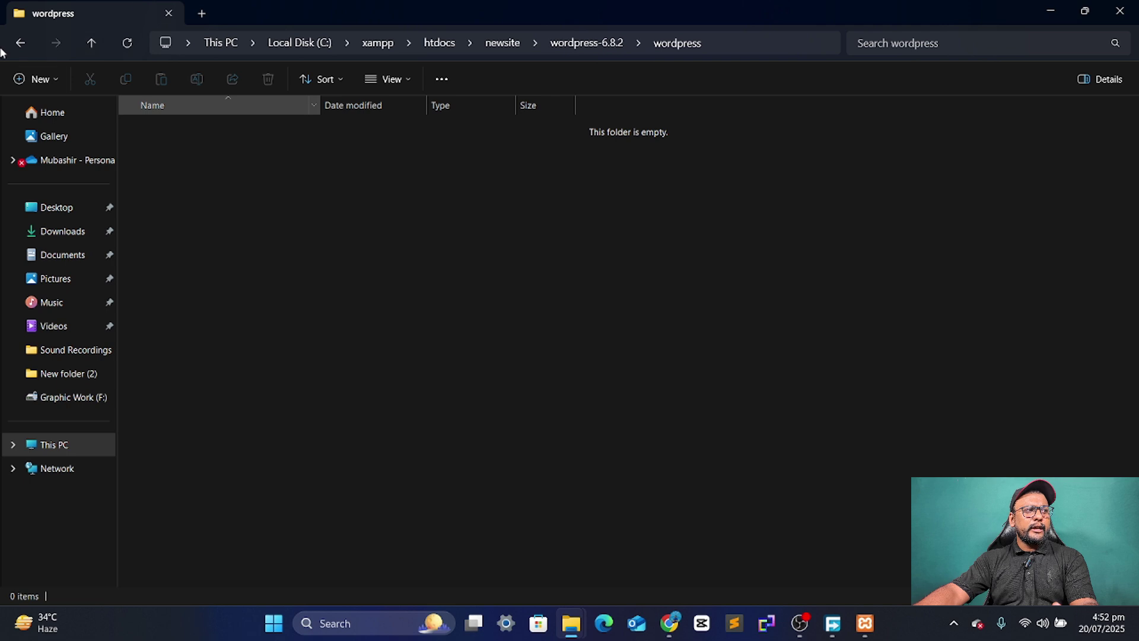
click(20, 42)
click(20, 42)
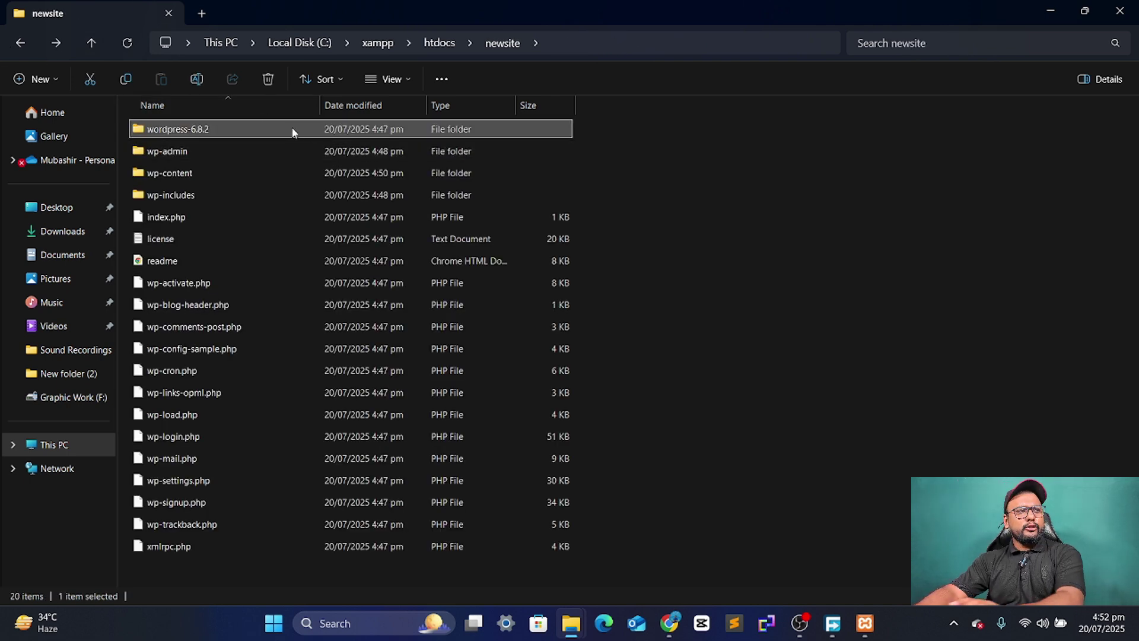
- Delete the leftover wordpress-6.8.2 folder and recheck newsite's 19 items
key(F2)
key(BackSpace)
key(Escape)
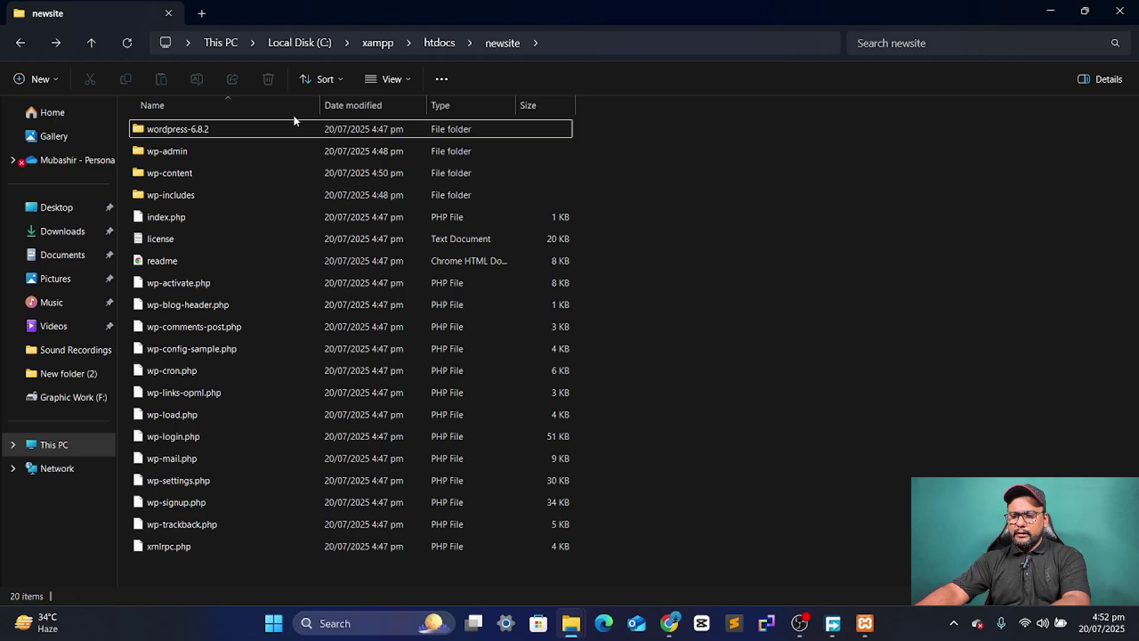
click(226, 127)
key(Delete)
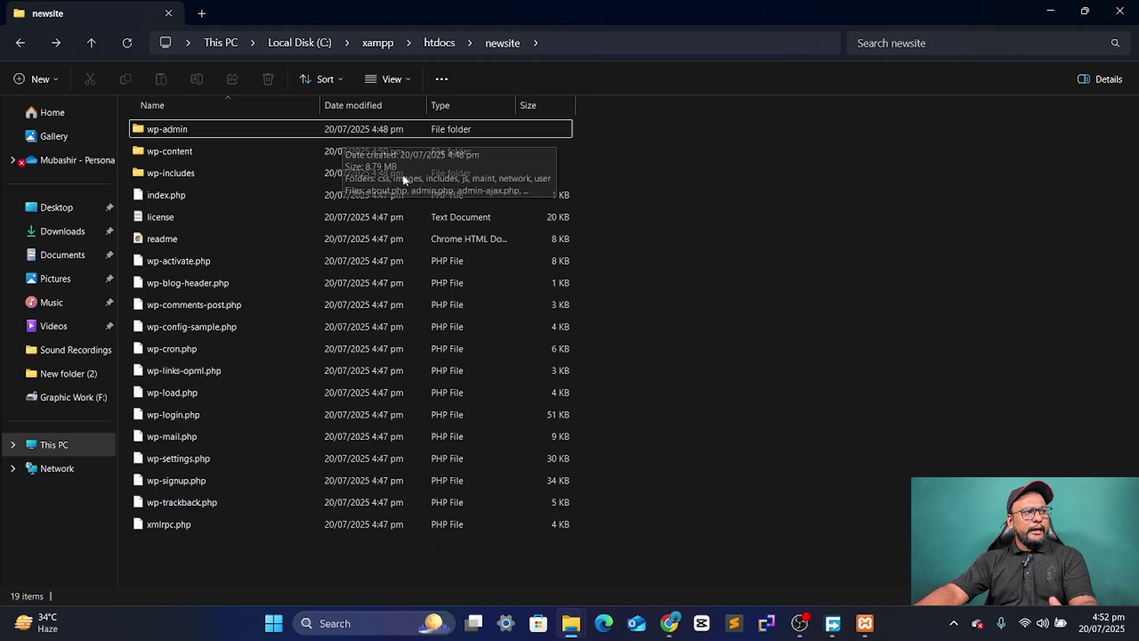
click(25, 41)
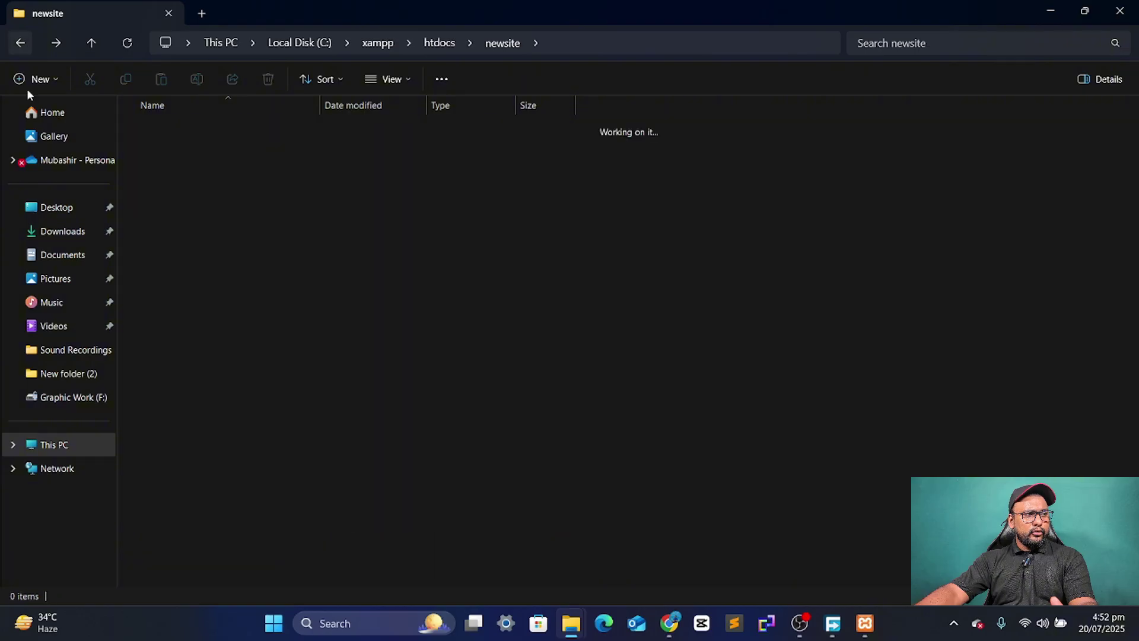
double_click(207, 180)
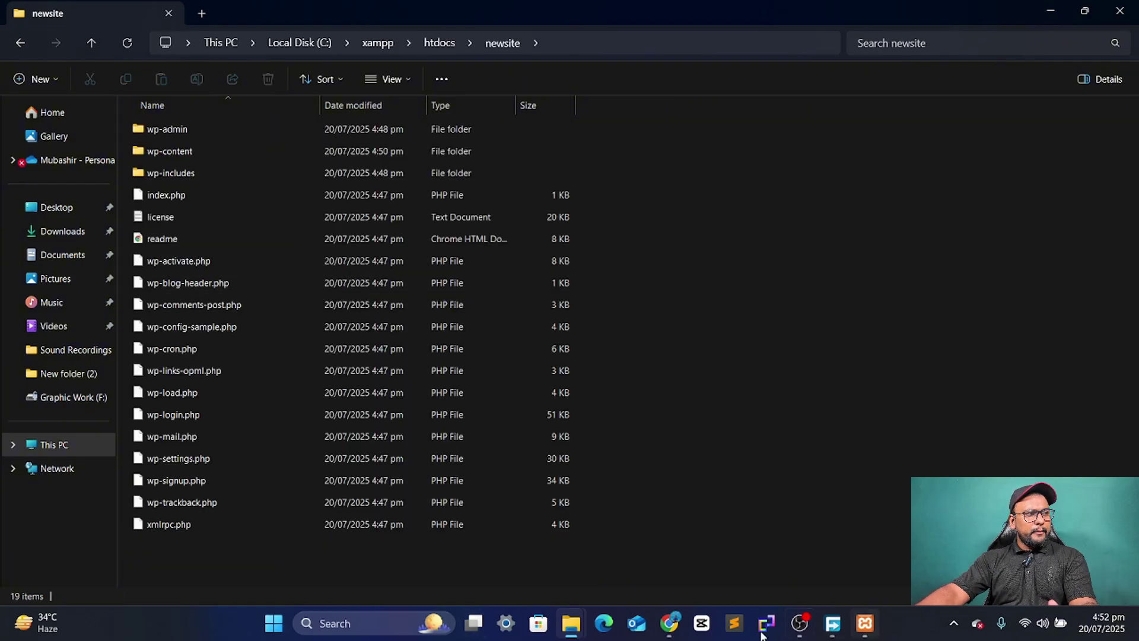
- Load localhost/newsite in Chrome, keep English (United States), and proceed to the database connection form
click(669, 623)
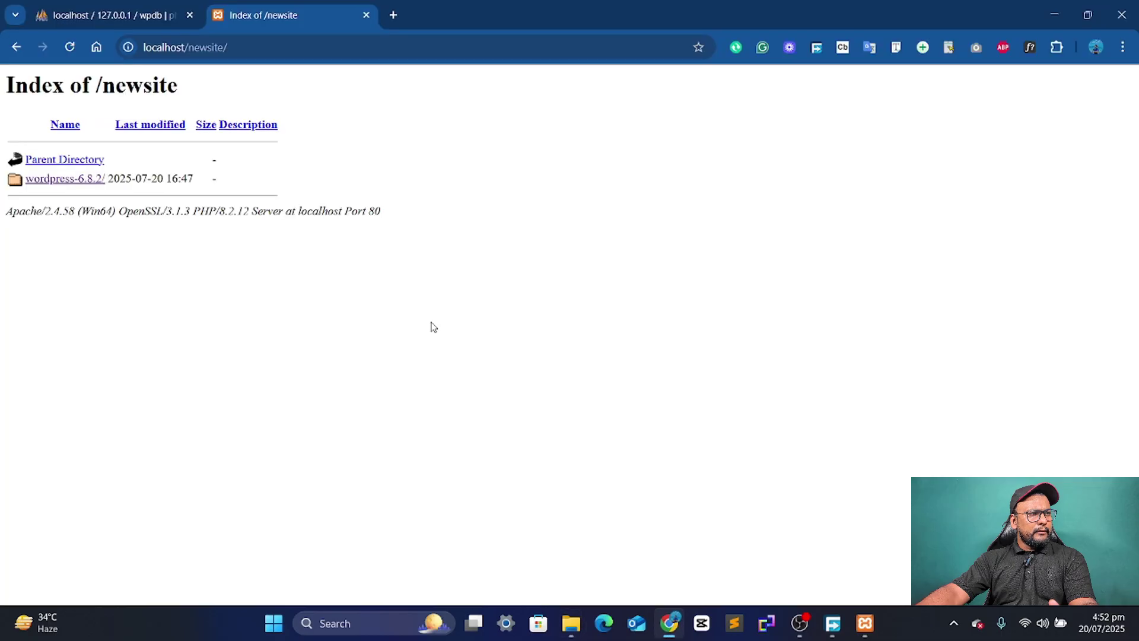
click(273, 50)
key(BackSpace)
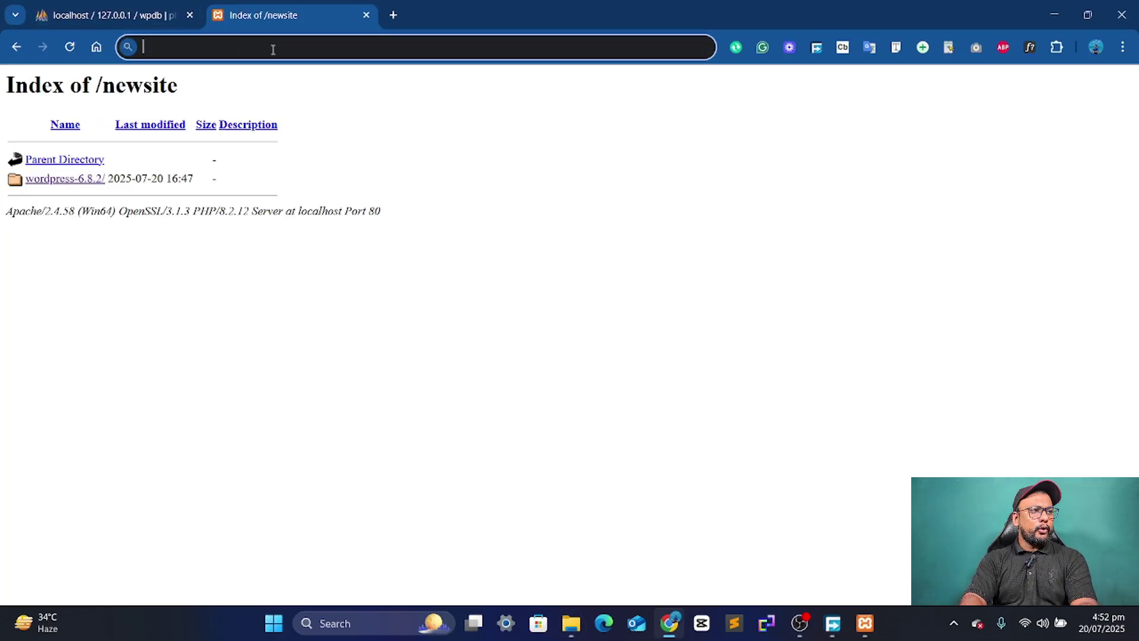
text(localhost)
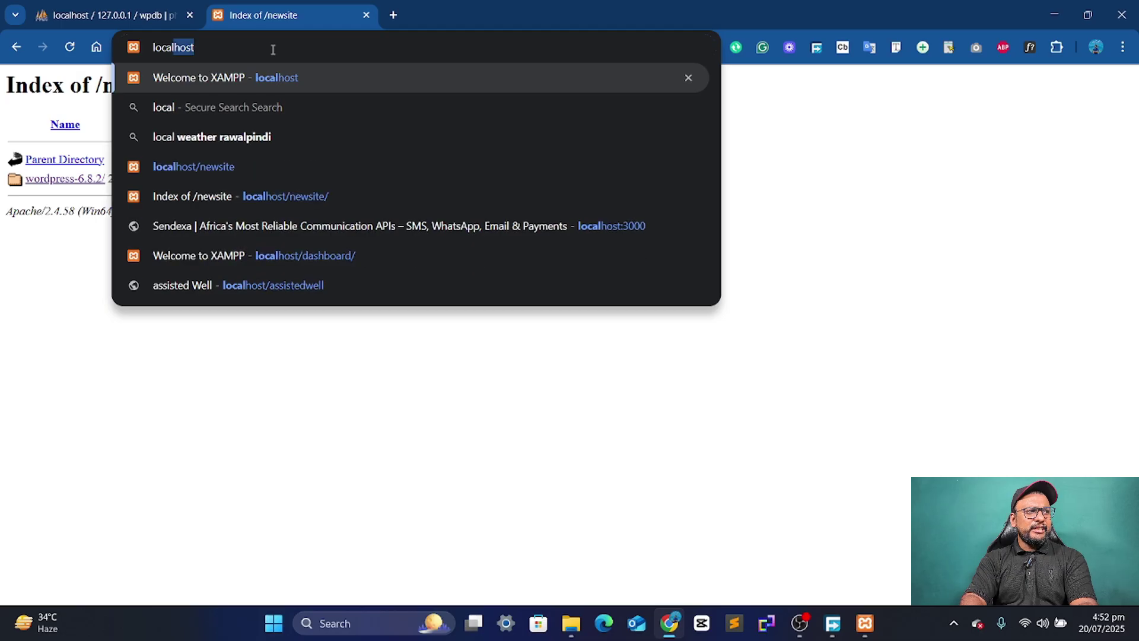
text(/newsite)
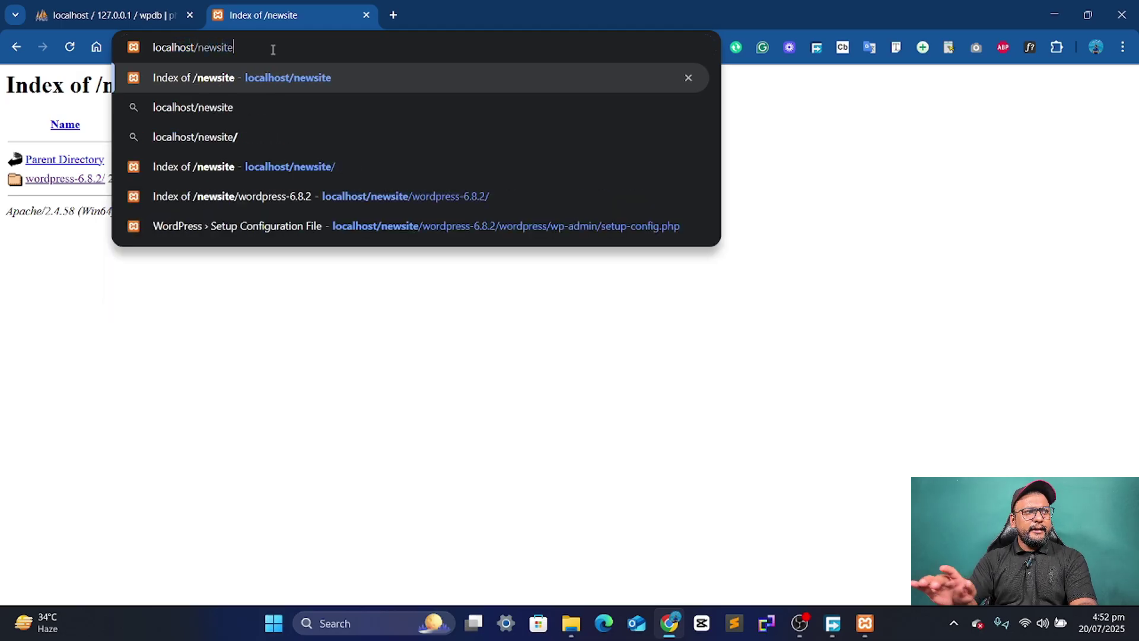
key(Return)
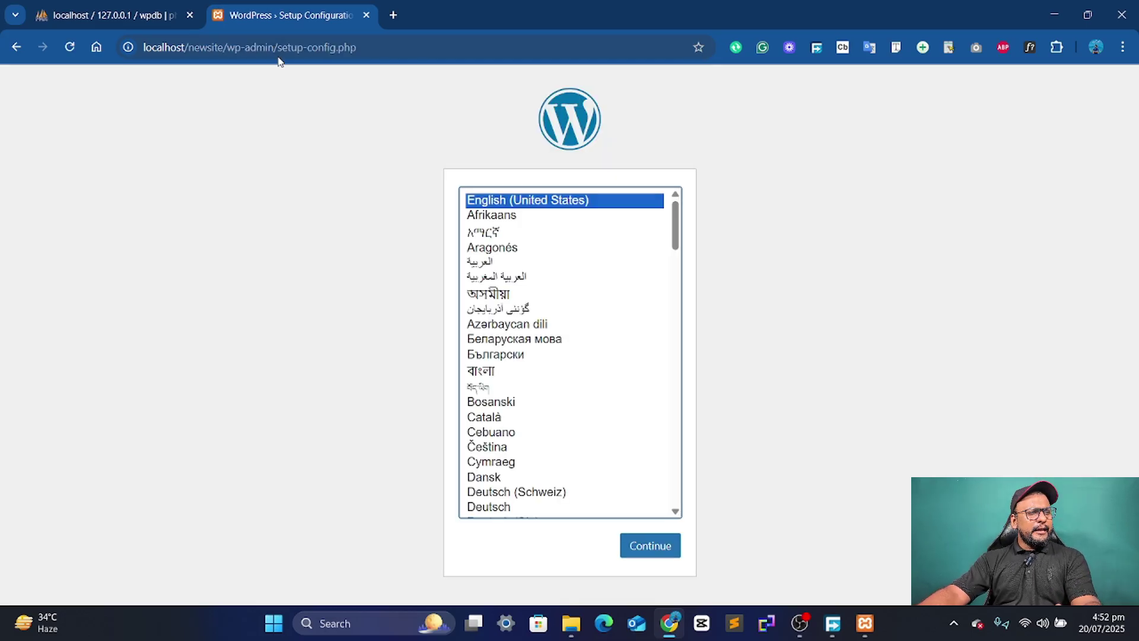
click(658, 547)
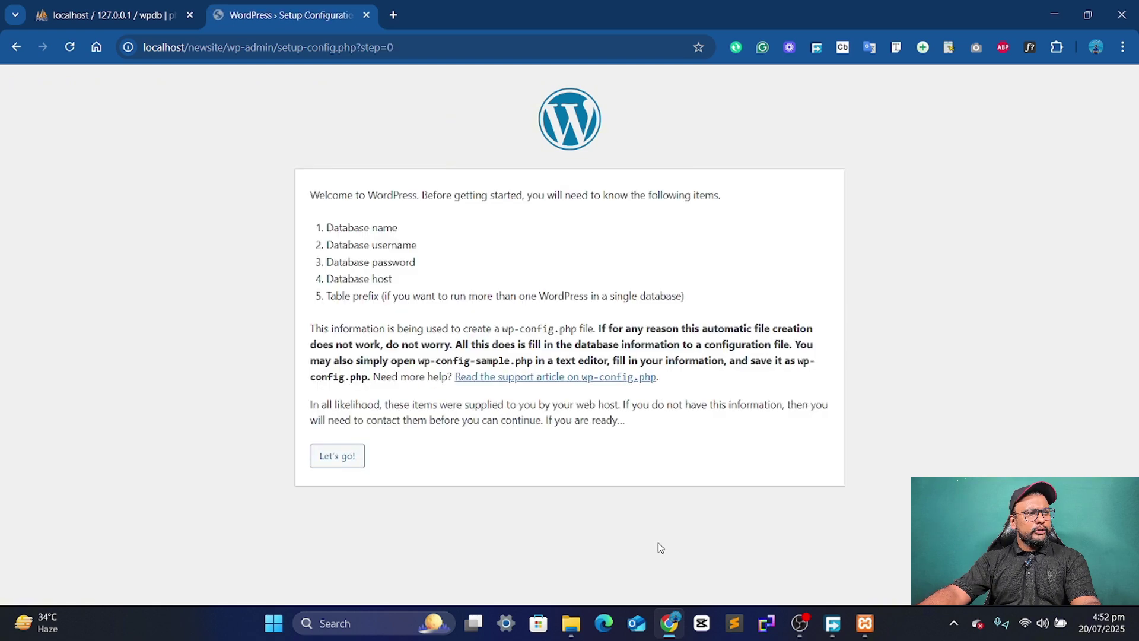
click(336, 456)
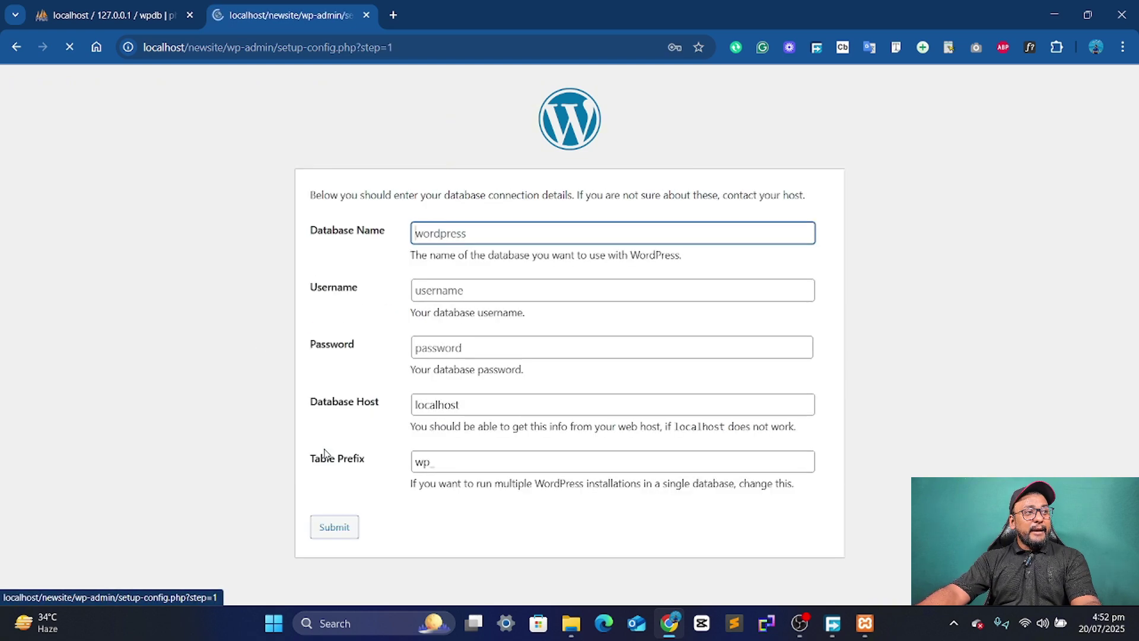
drag(297, 231, 386, 231)
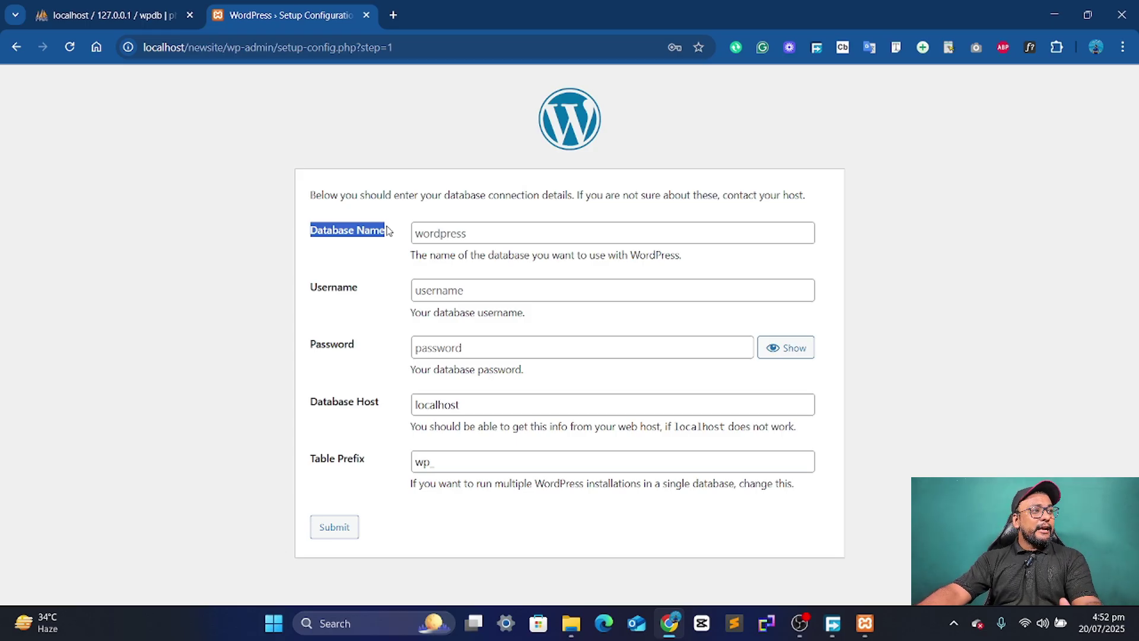
- Copy the wpdb database name from phpMyAdmin's sidebar and return to the setup form
click(124, 5)
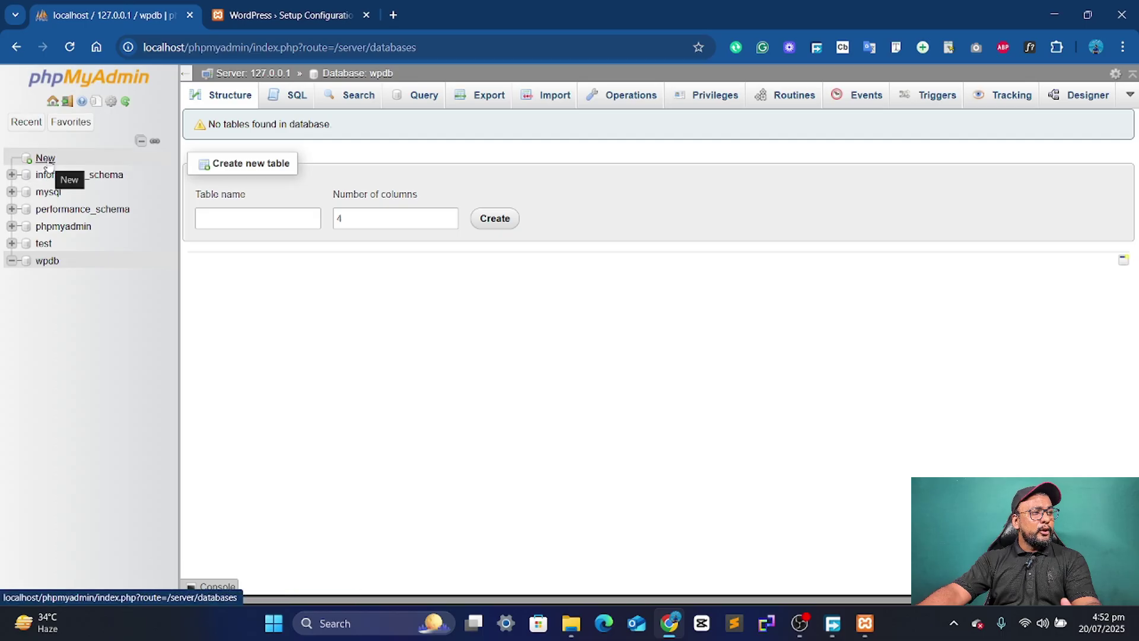
double_click(40, 267)
key(ctrl+c)
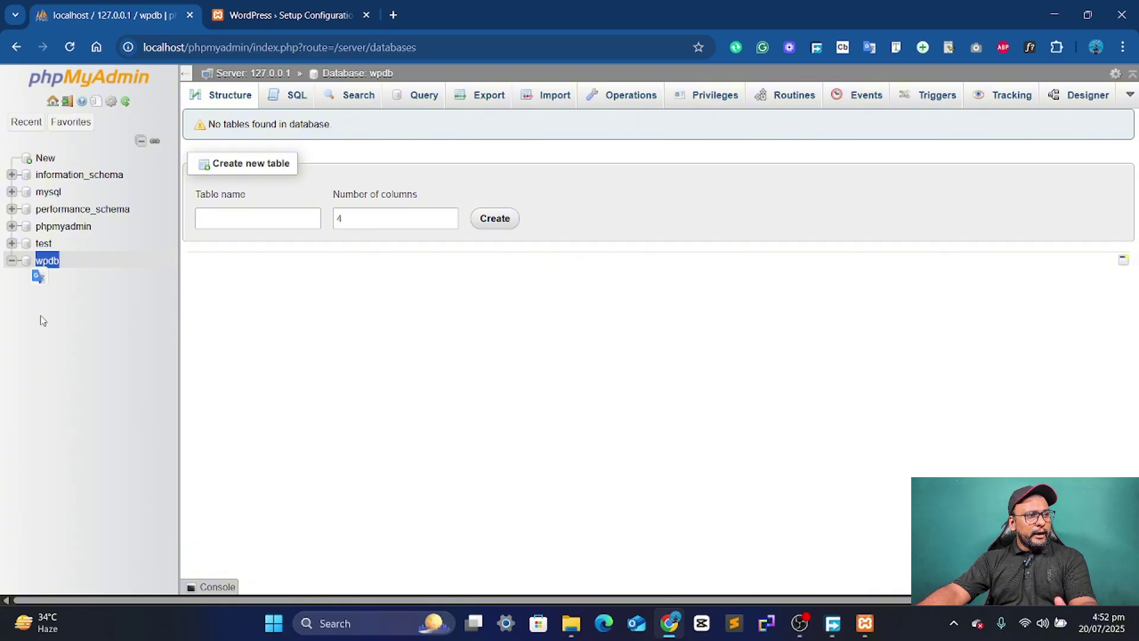
click(257, 10)
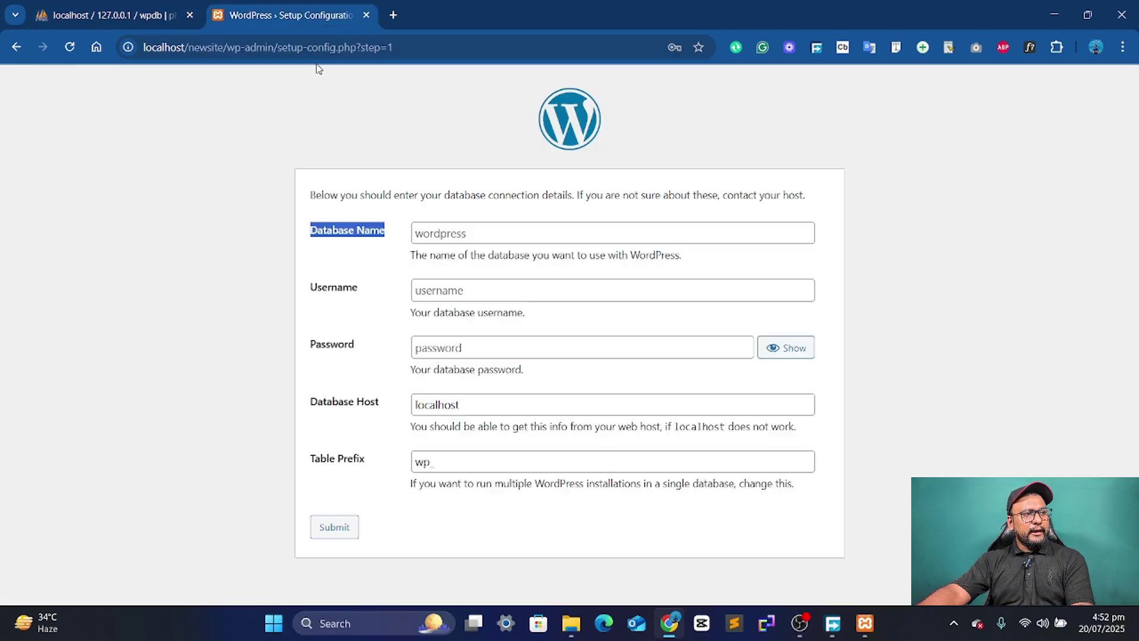
- Submit database name wpdb, username root, an empty password, host localhost and prefix wp_
click(486, 232)
key(ctrl+v)
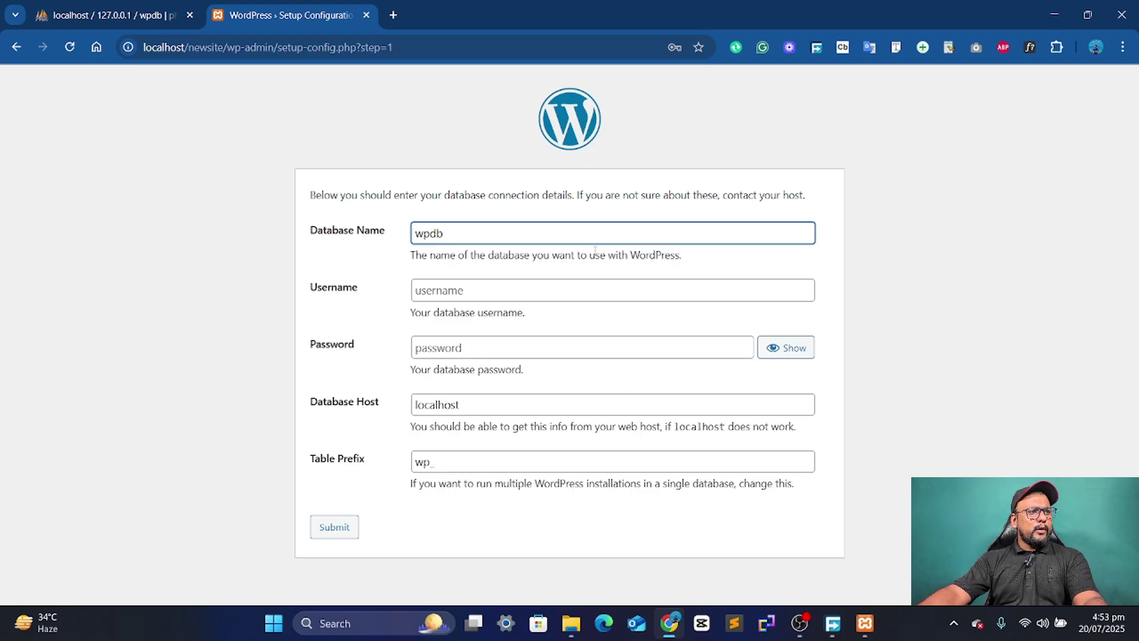
click(496, 289)
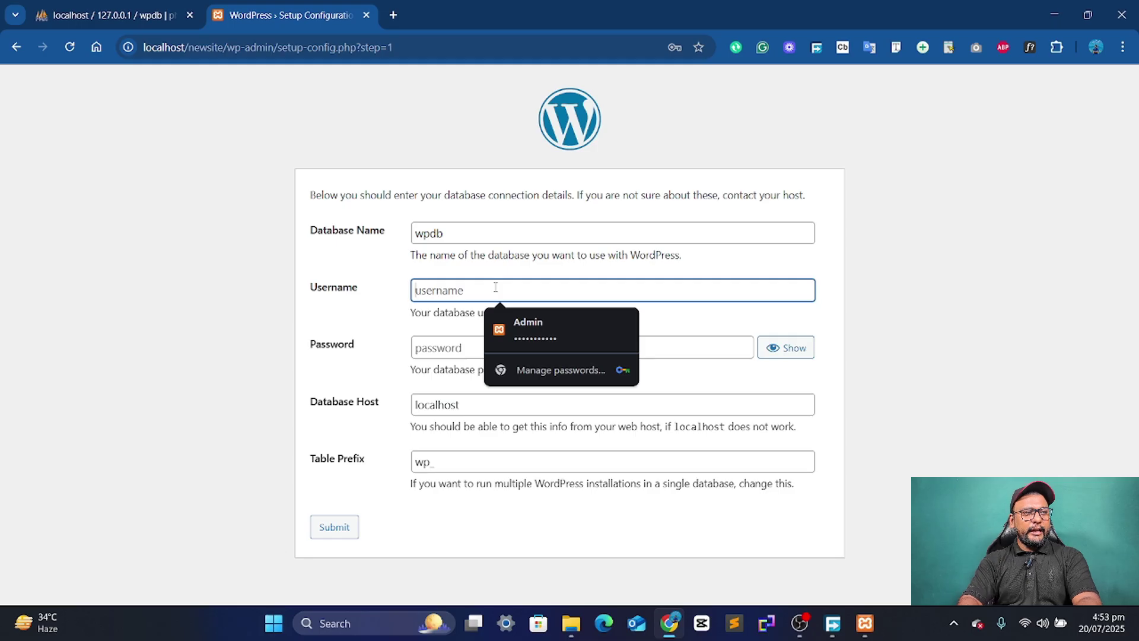
text(root)
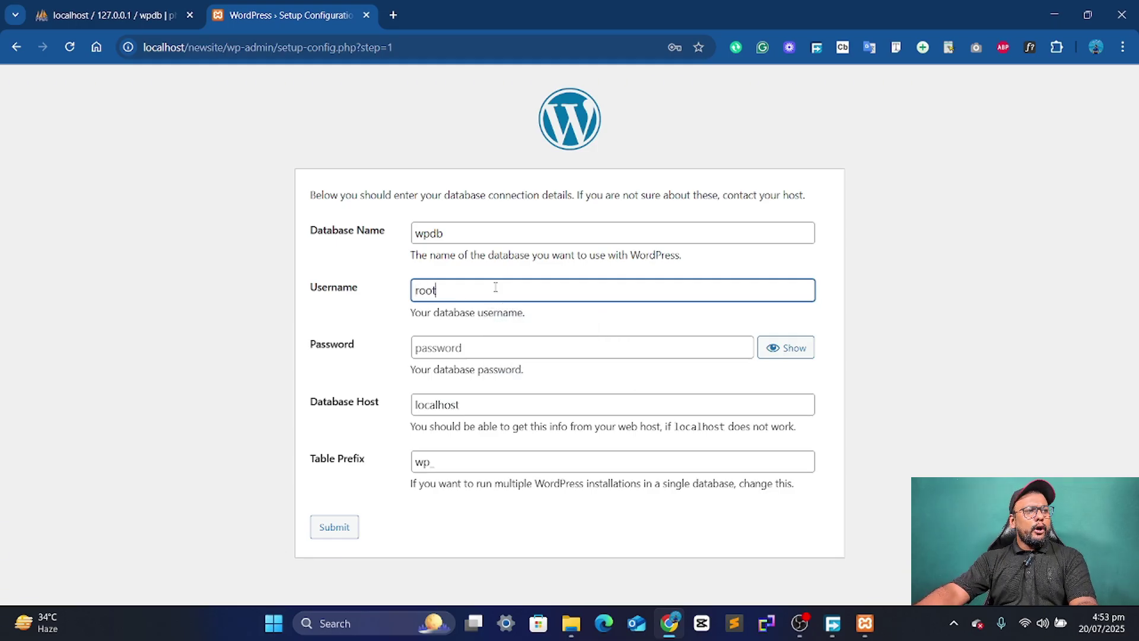
click(430, 351)
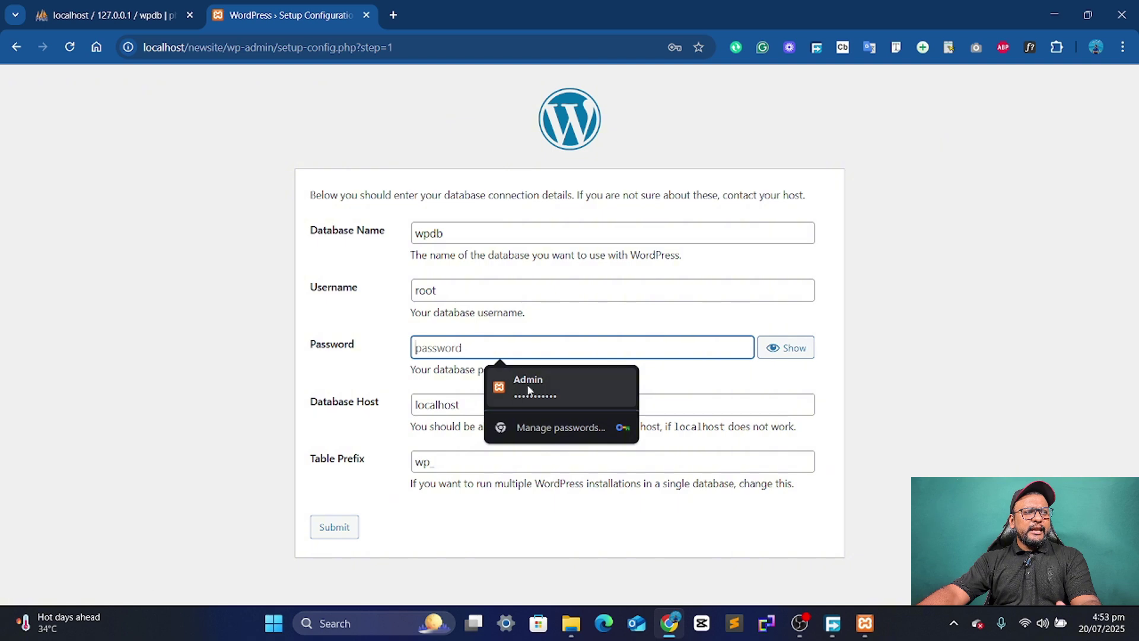
click(347, 438)
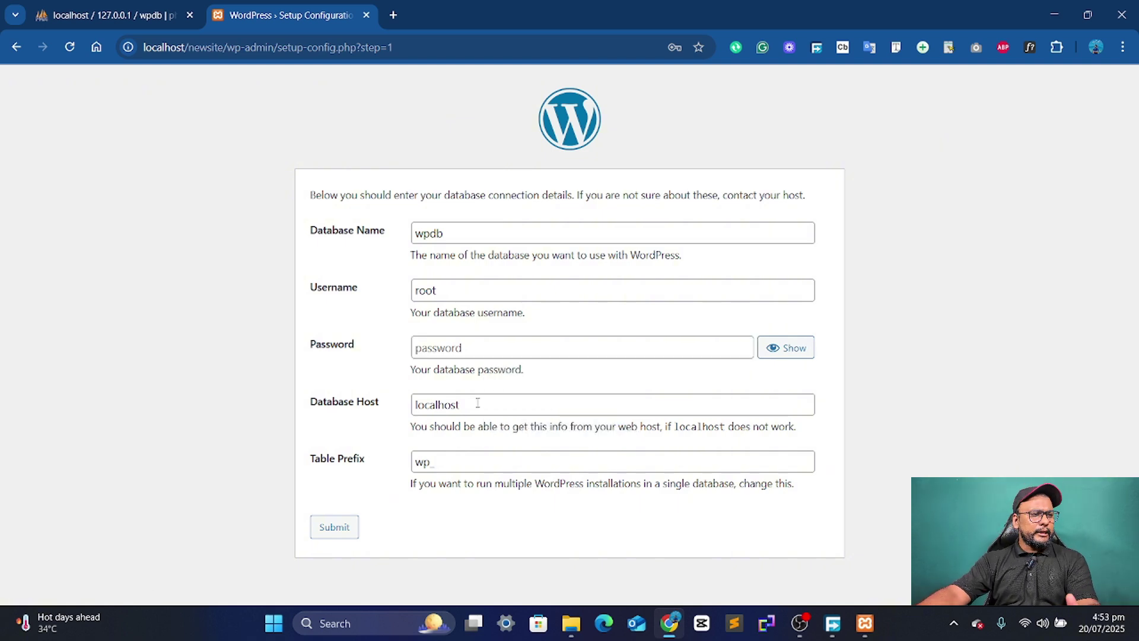
drag(296, 472, 350, 459)
click(378, 497)
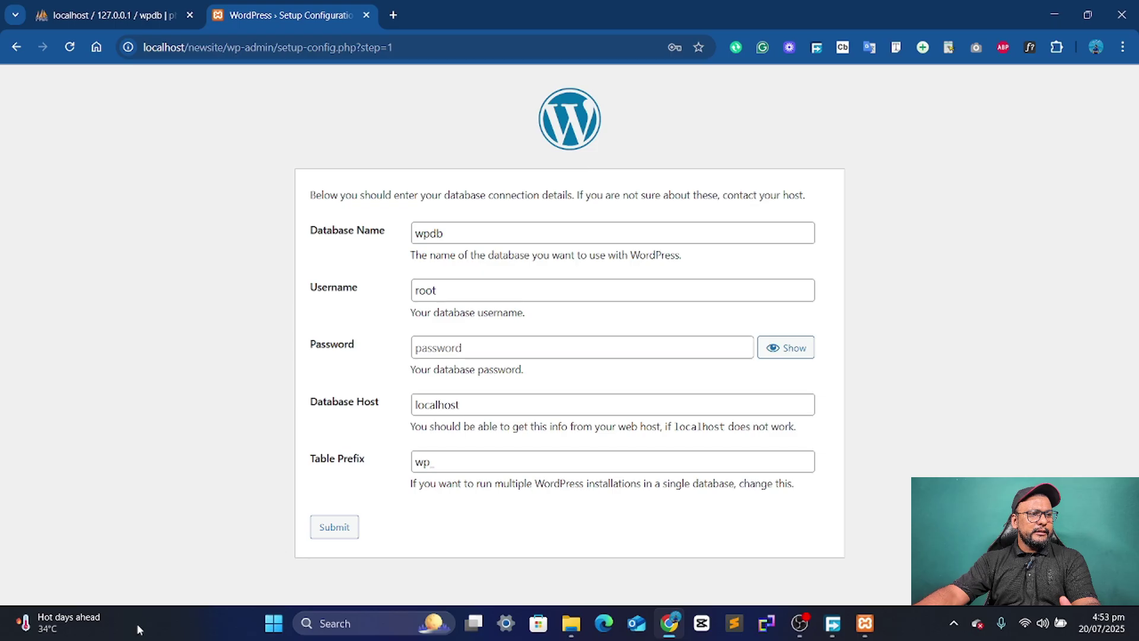
click(326, 534)
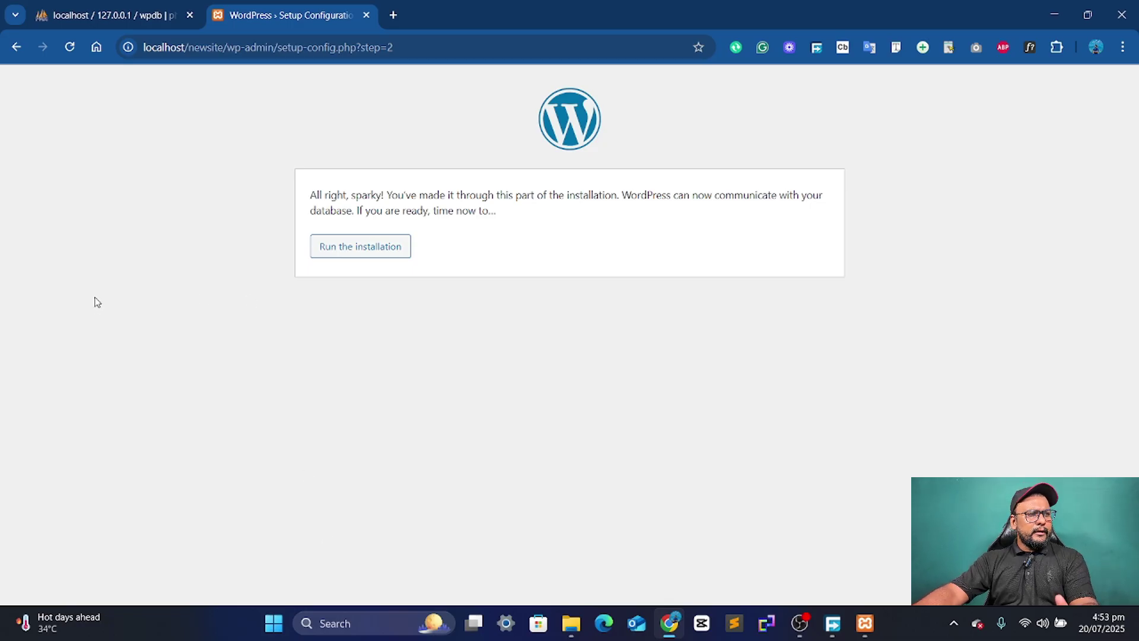
- Start the installation and enter site title 'newsite' and username 'admin'
click(356, 255)
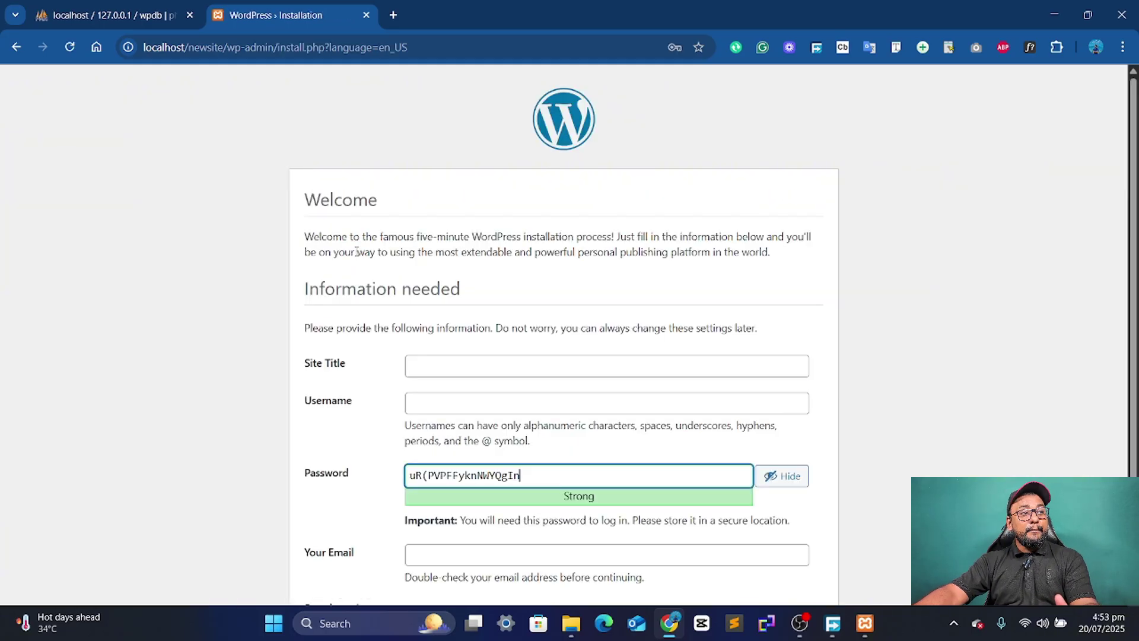
scroll(645, 354, down, 1)
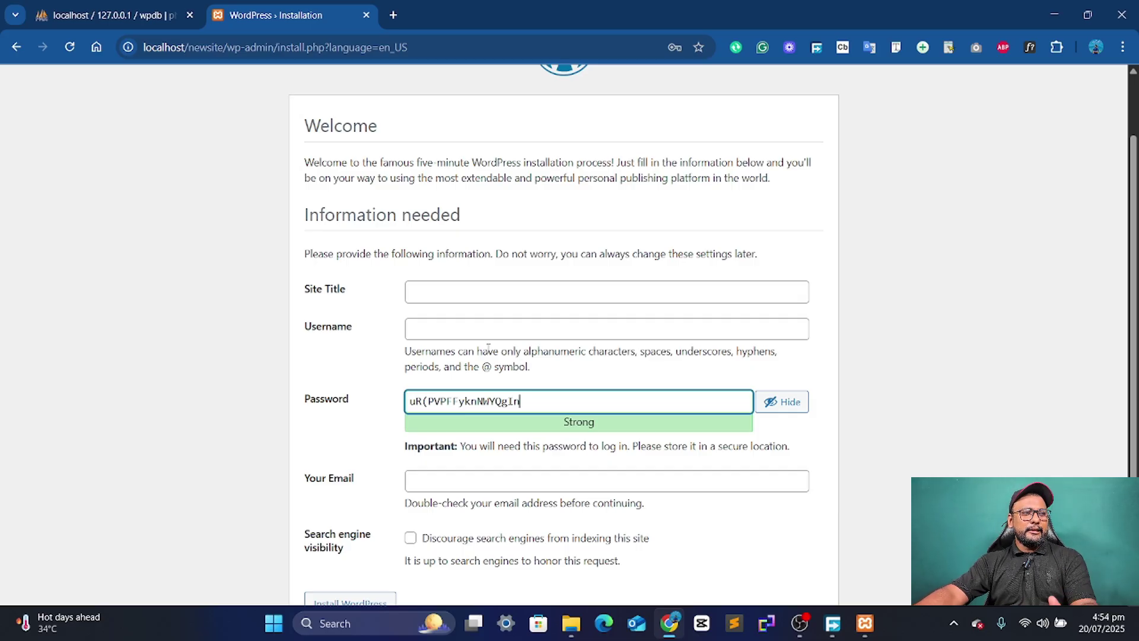
click(478, 290)
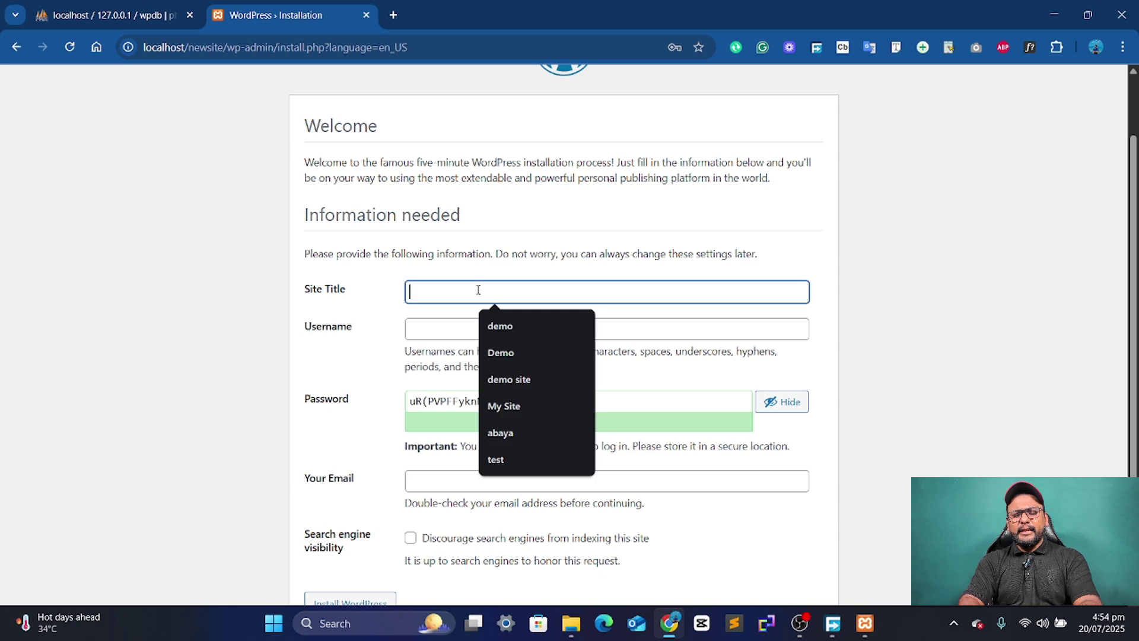
text(newsite)
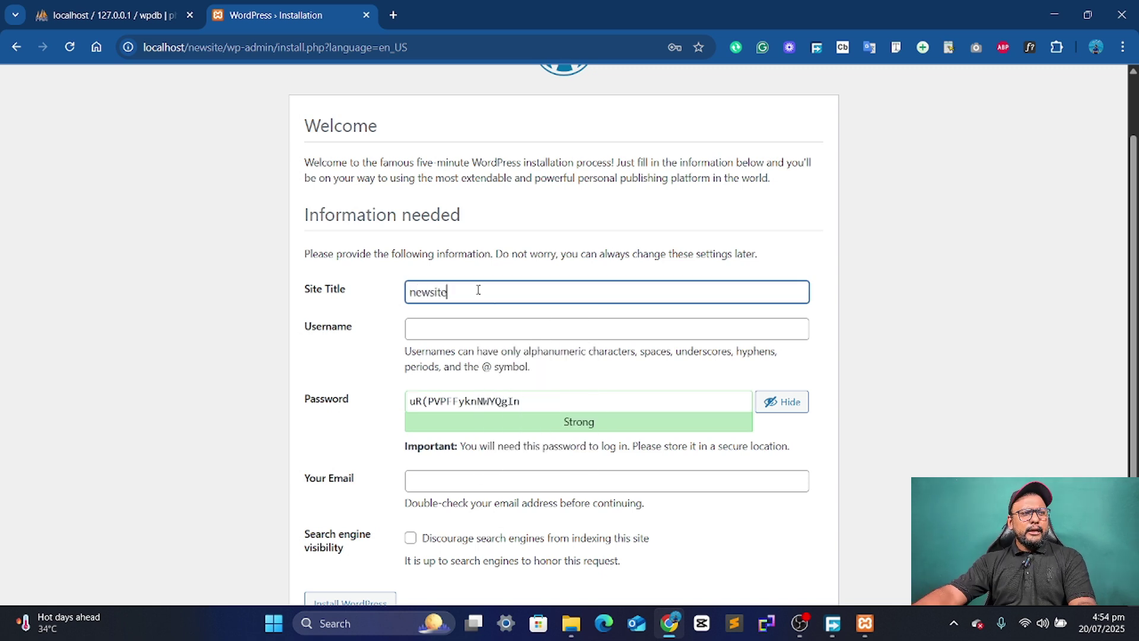
click(462, 333)
text(admin)
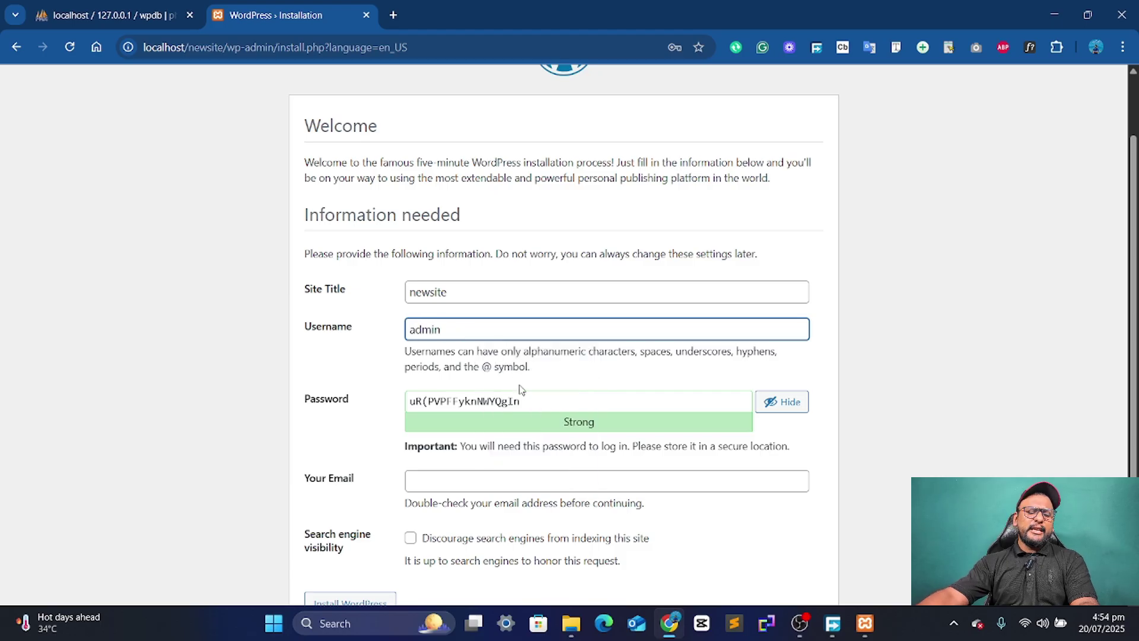
- Replace the generated password with a weak one, confirm it, and fill in the admin e-mail from autofill
click(536, 409)
drag(536, 409, 348, 429)
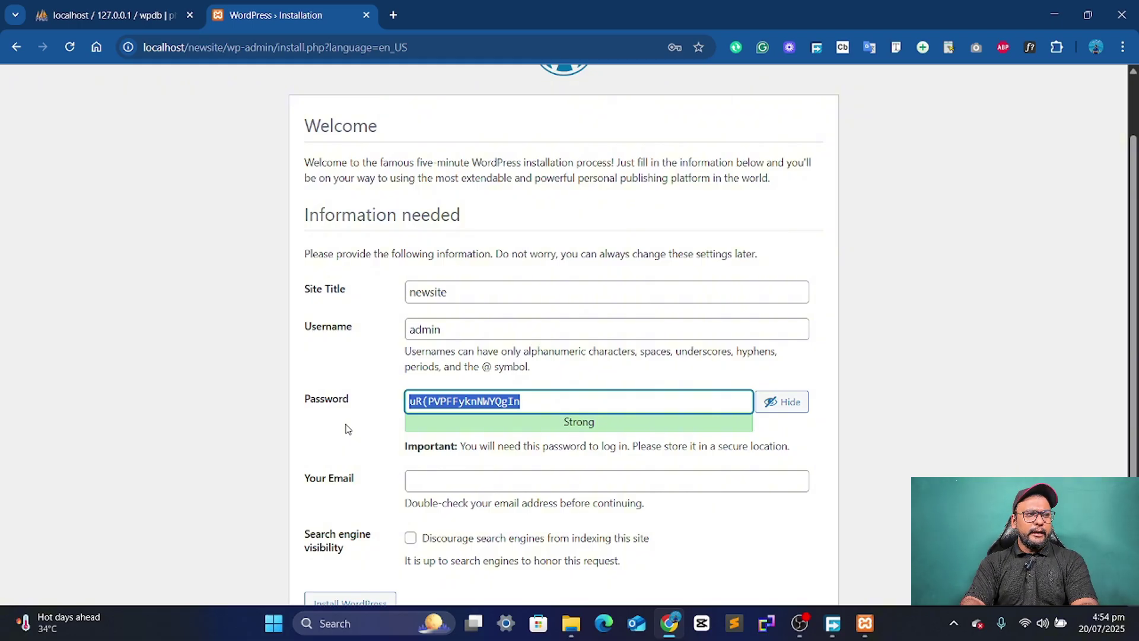
text(admin)
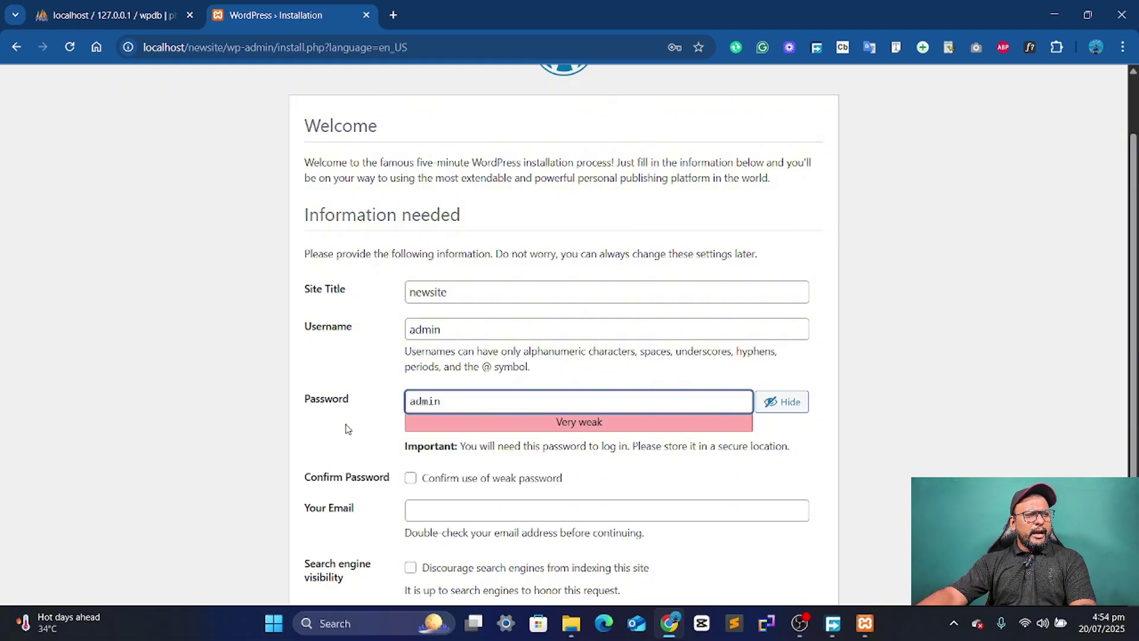
scroll(415, 470, down, 1)
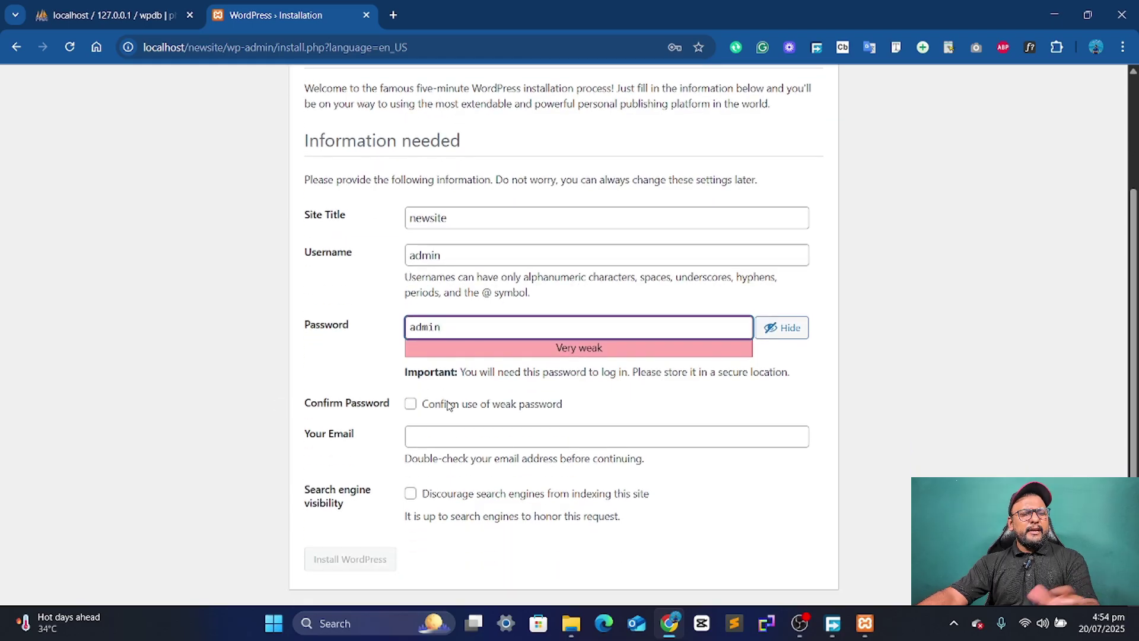
click(412, 404)
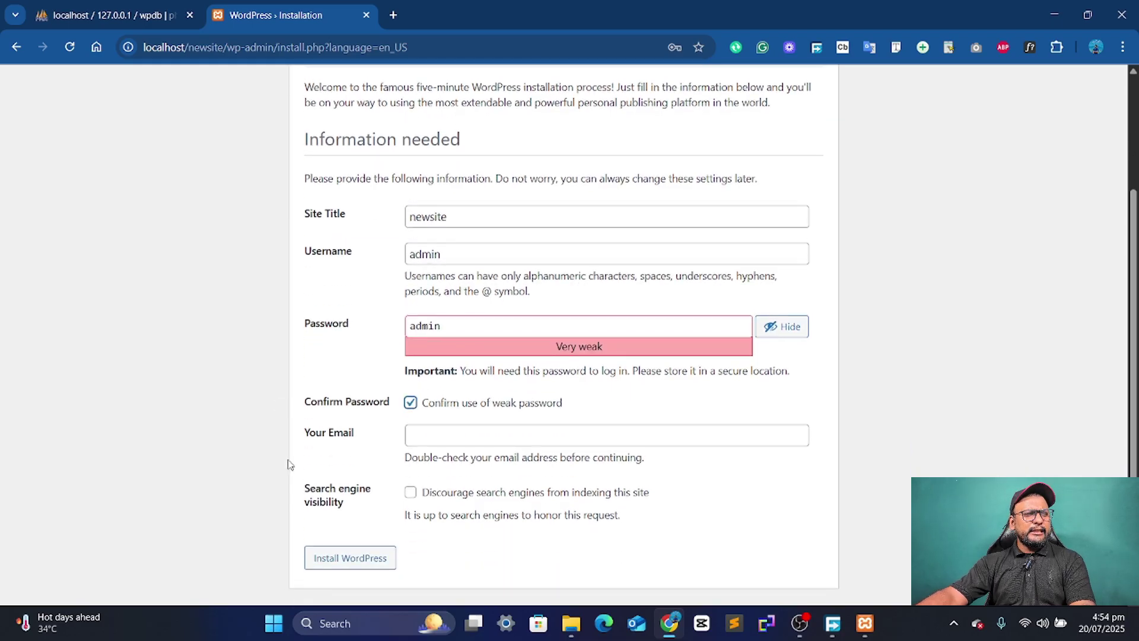
click(507, 431)
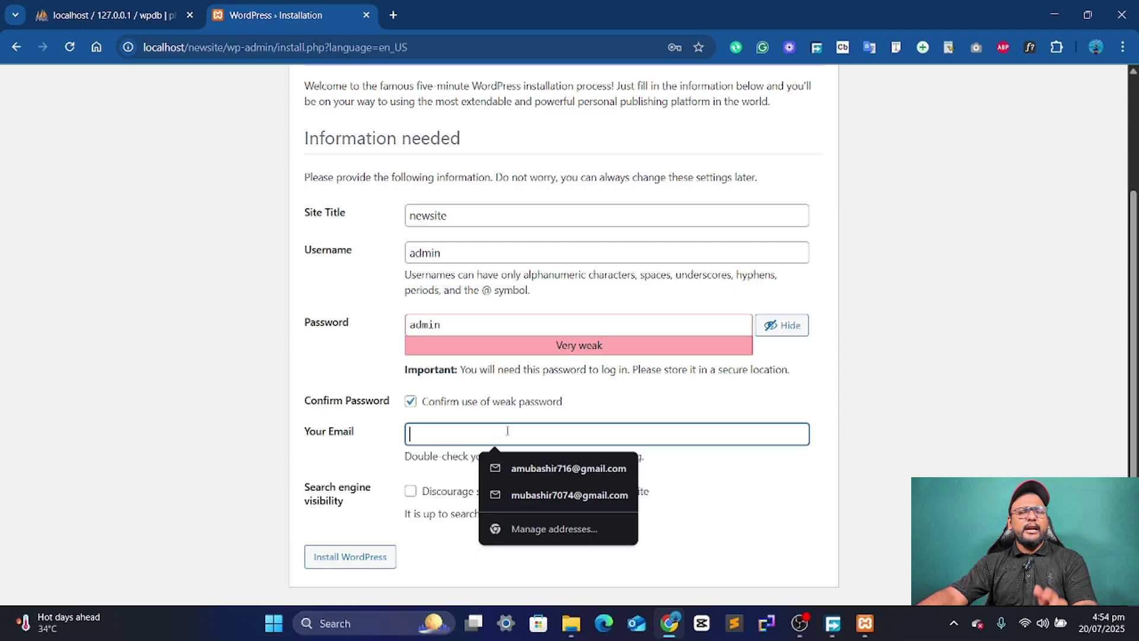
click(531, 470)
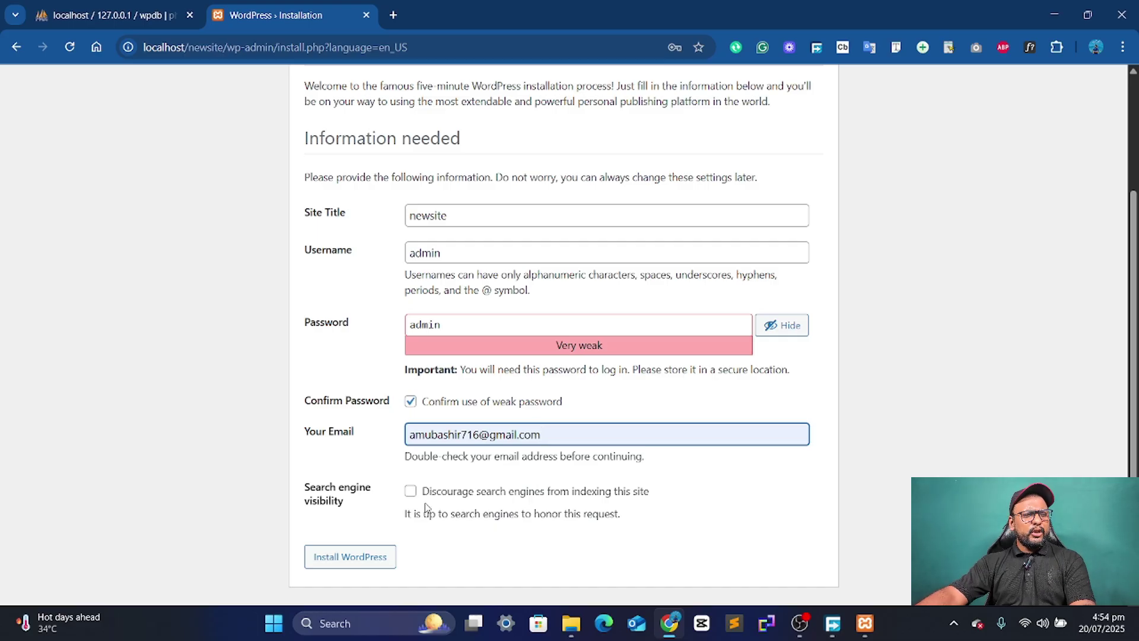
drag(311, 484, 355, 506)
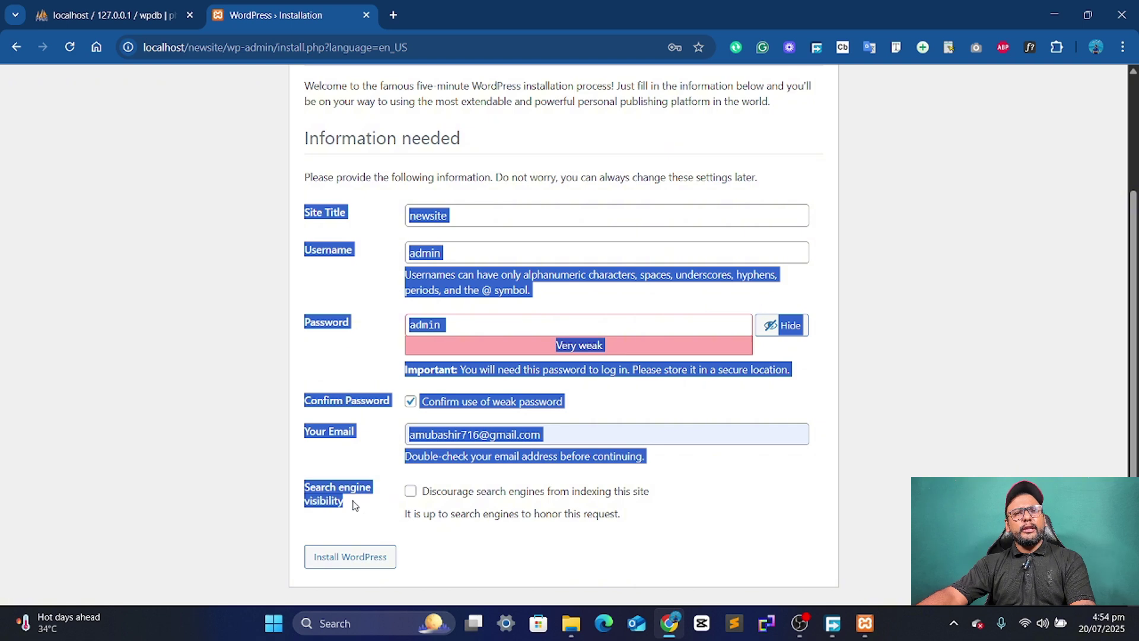
click(366, 508)
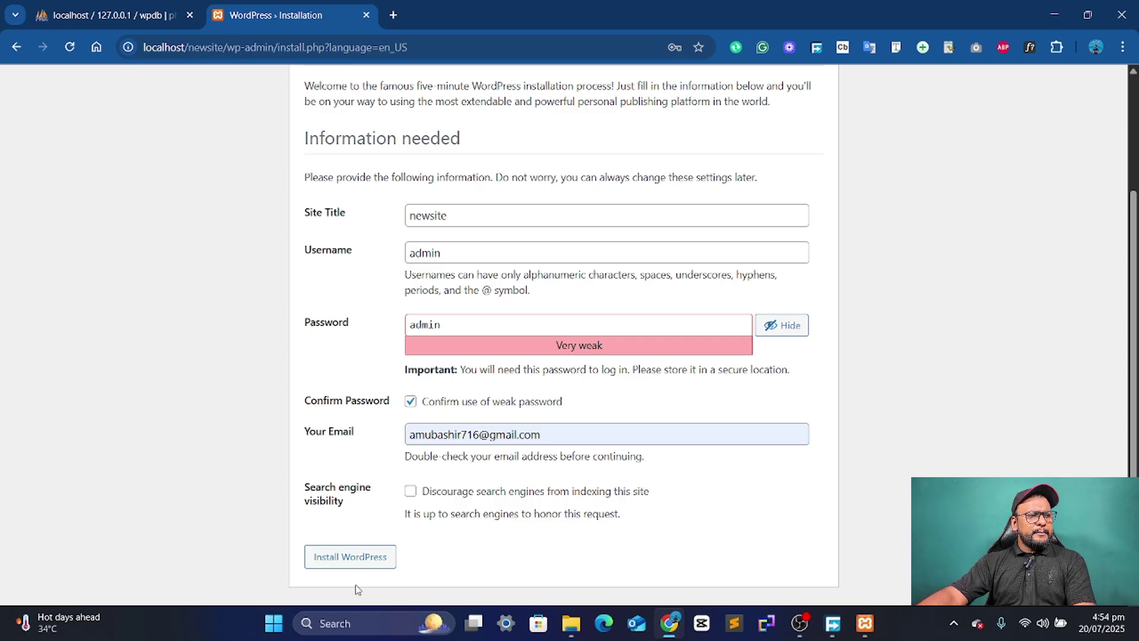
- Install WordPress, dismiss Chrome's password warning, and go to the login page
click(363, 561)
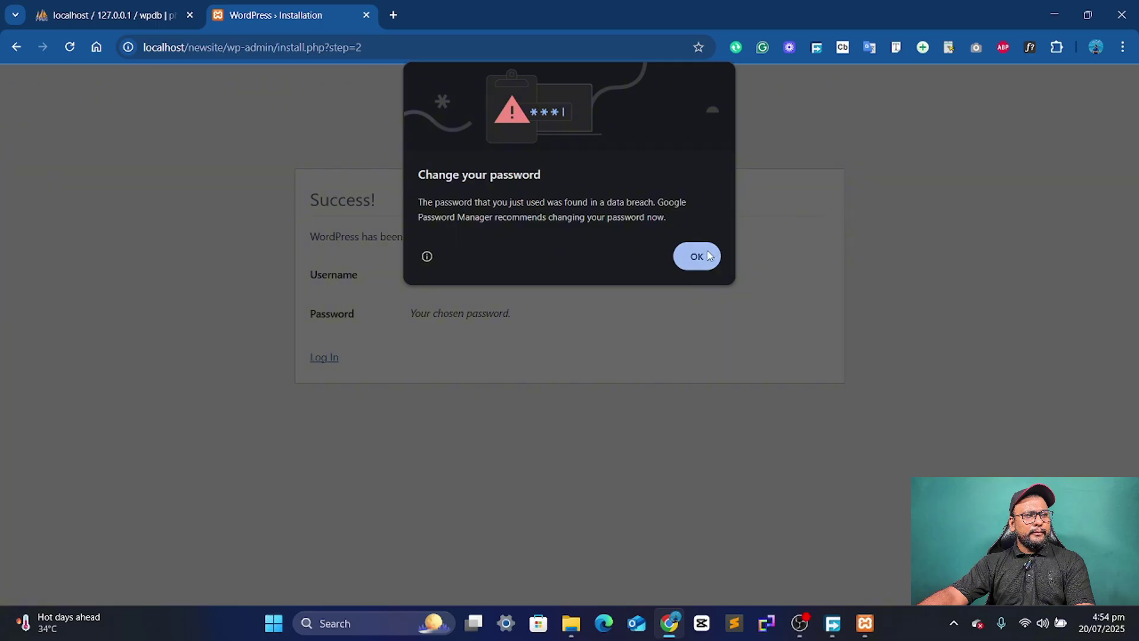
click(701, 256)
click(330, 358)
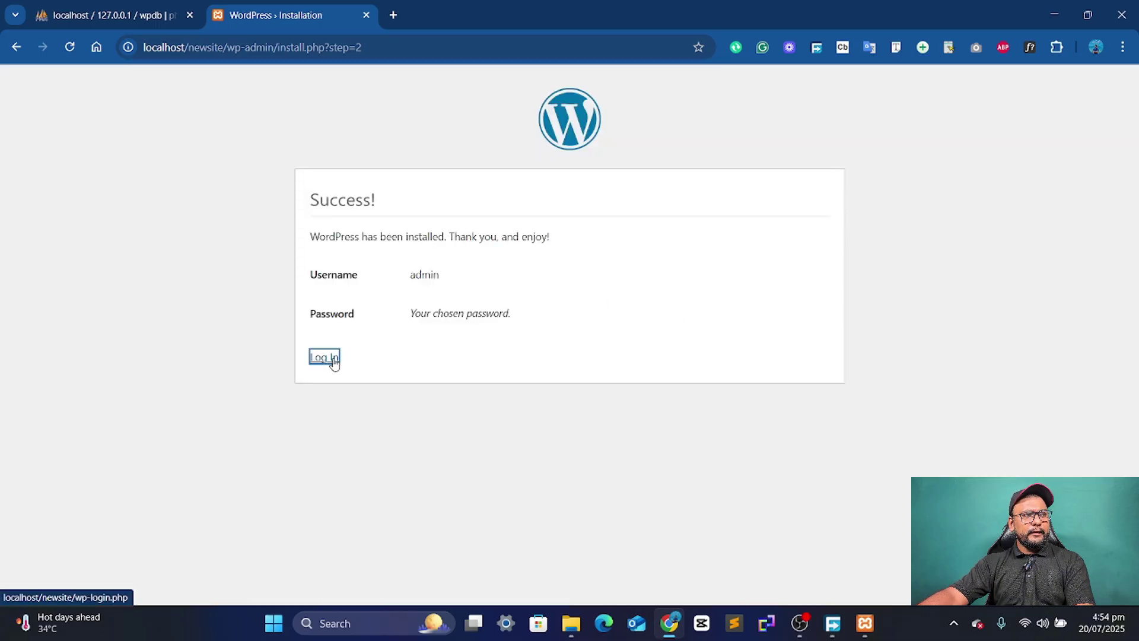
- Log in as admin with the admin password, ticking Remember Me
click(633, 255)
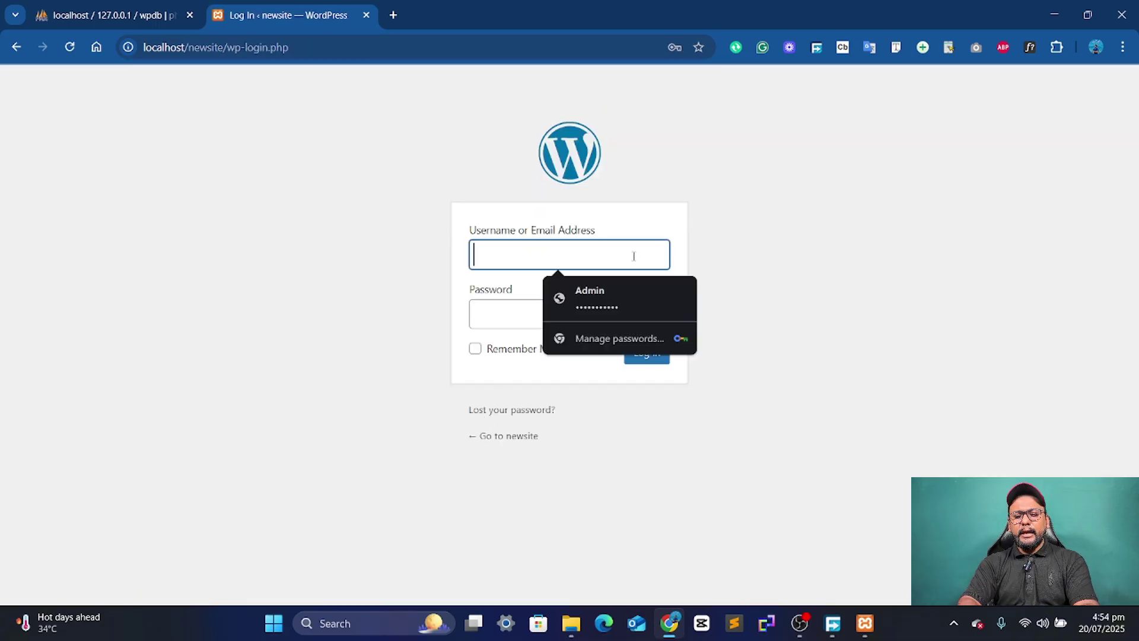
text(admin)
key(Tab)
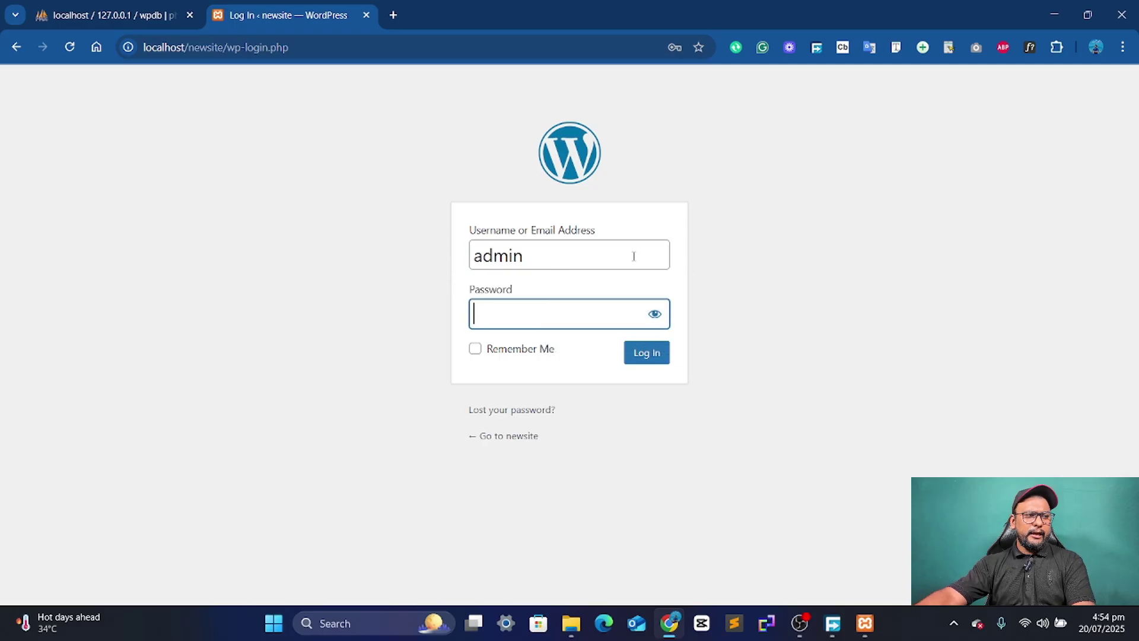
text(admin)
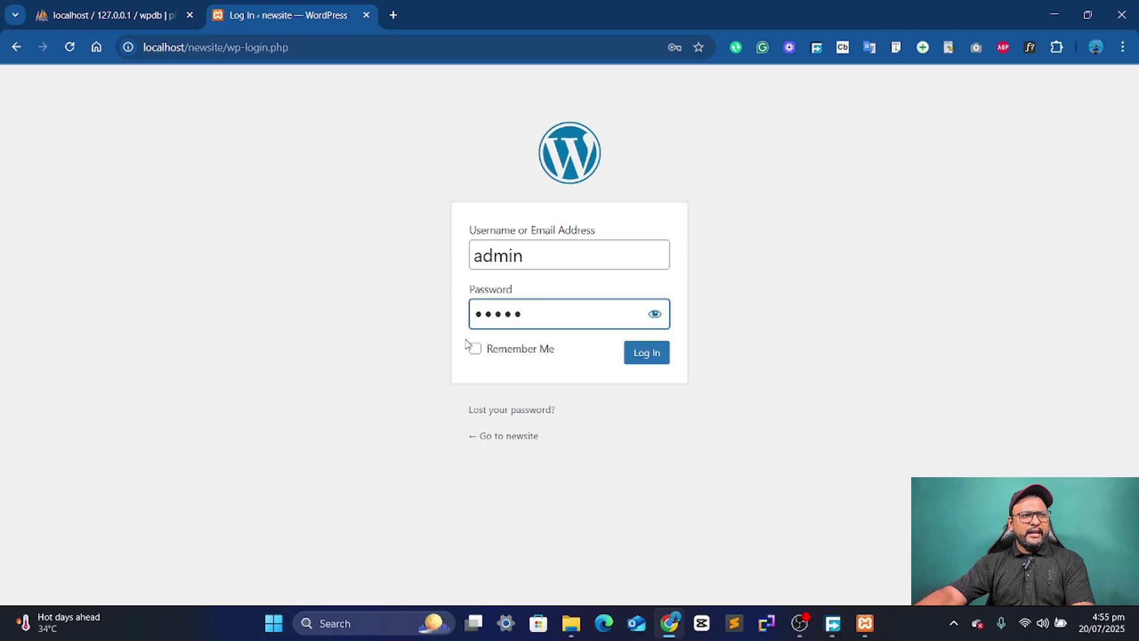
click(477, 350)
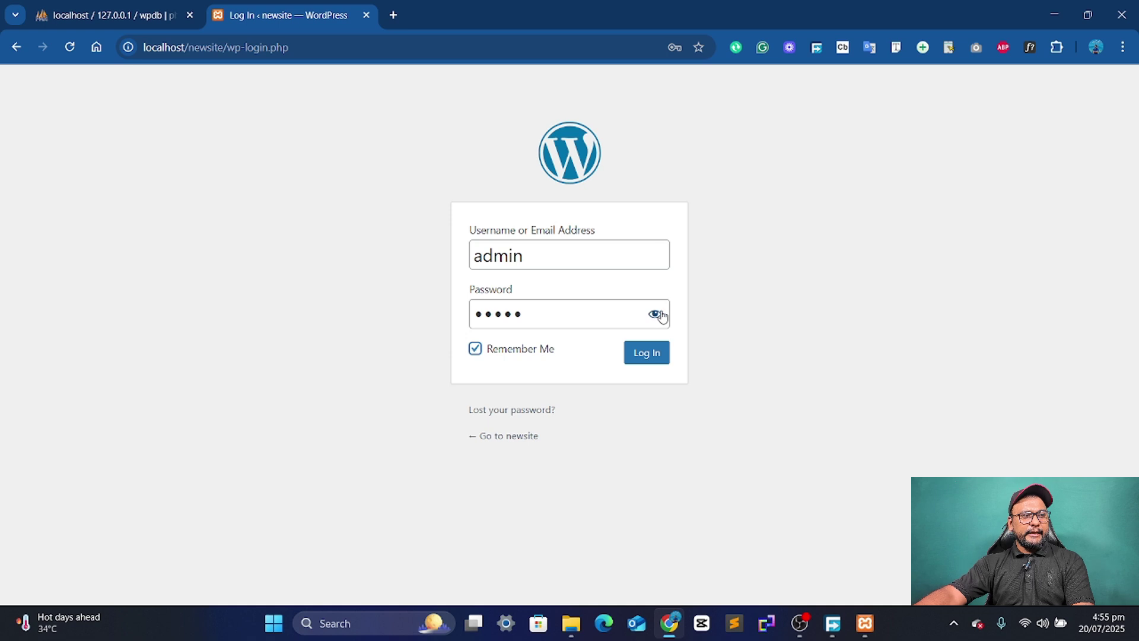
click(654, 313)
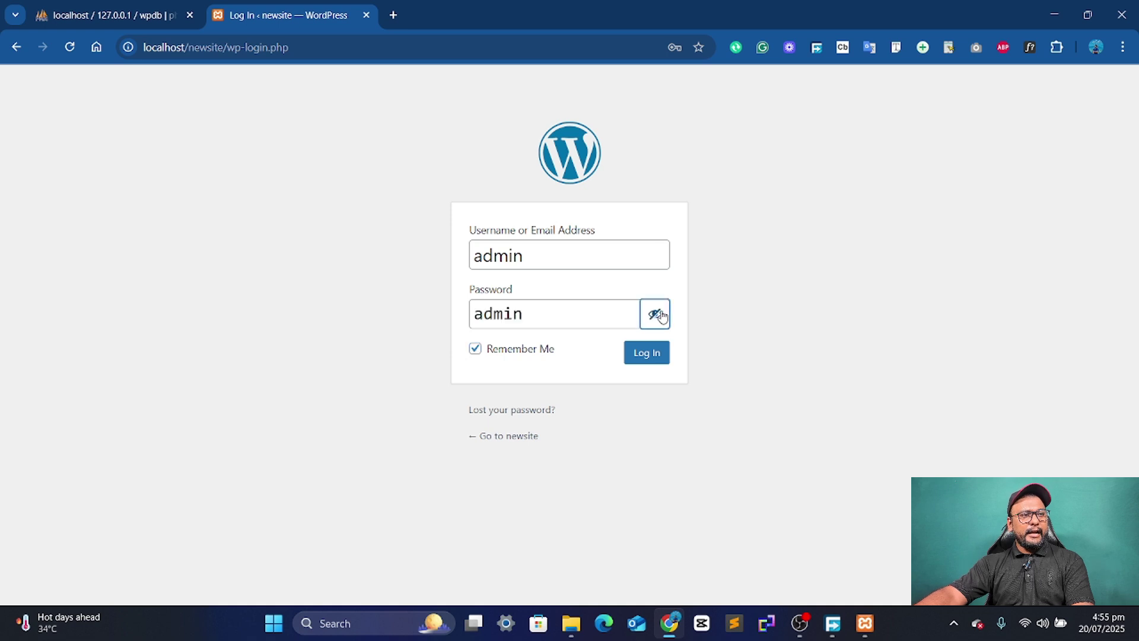
click(646, 353)
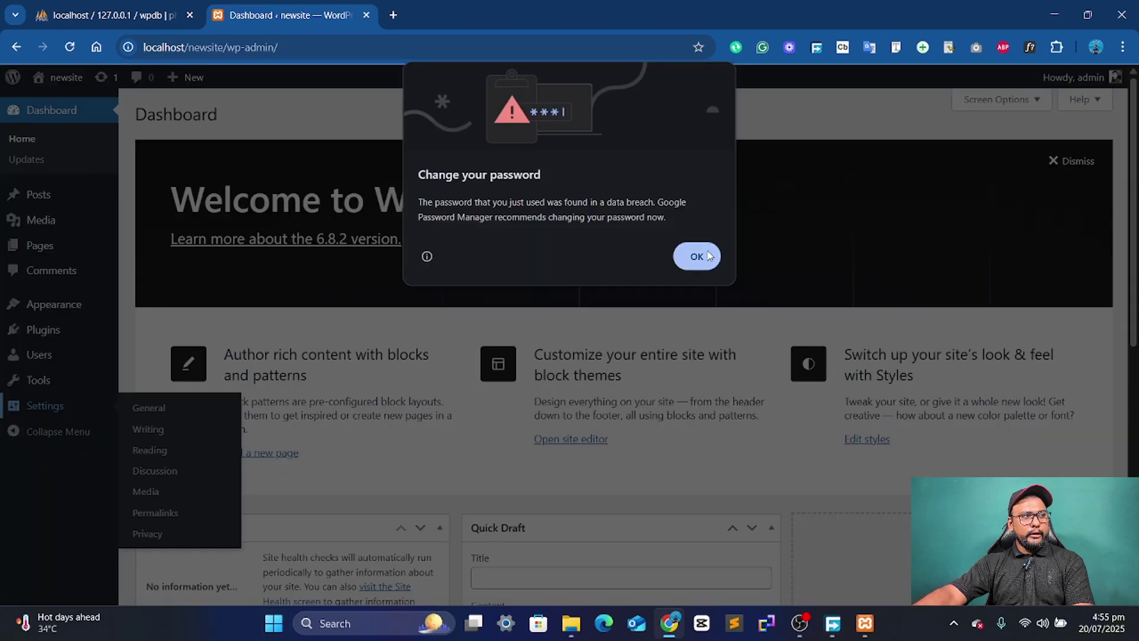
- Open wpdb in phpMyAdmin to confirm it now holds 12 wp_ tables
click(697, 256)
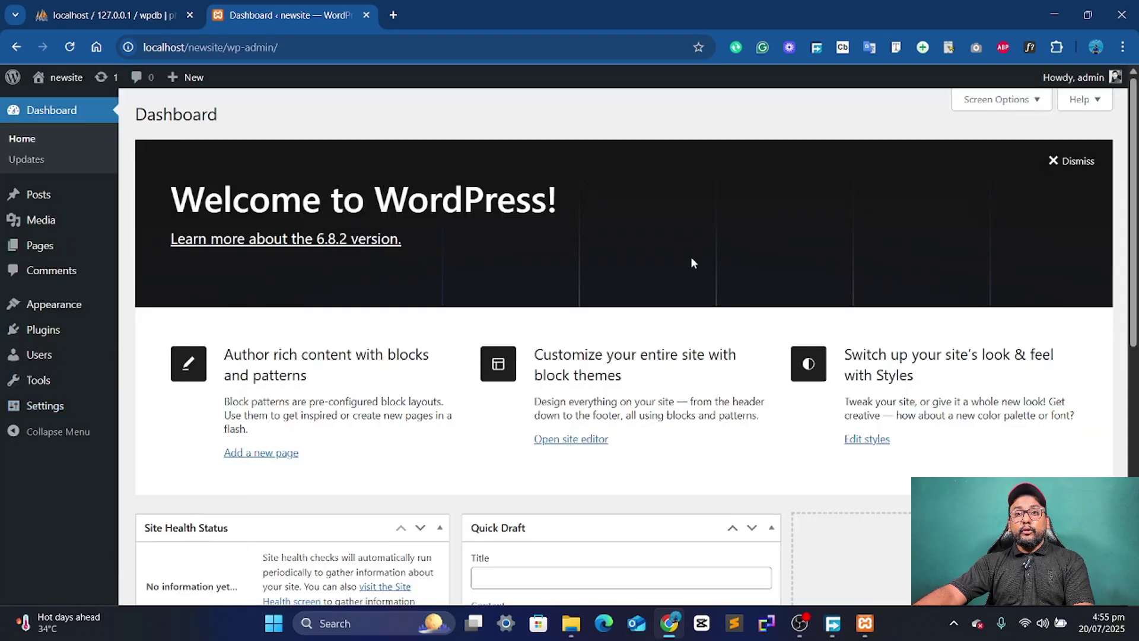
click(106, 15)
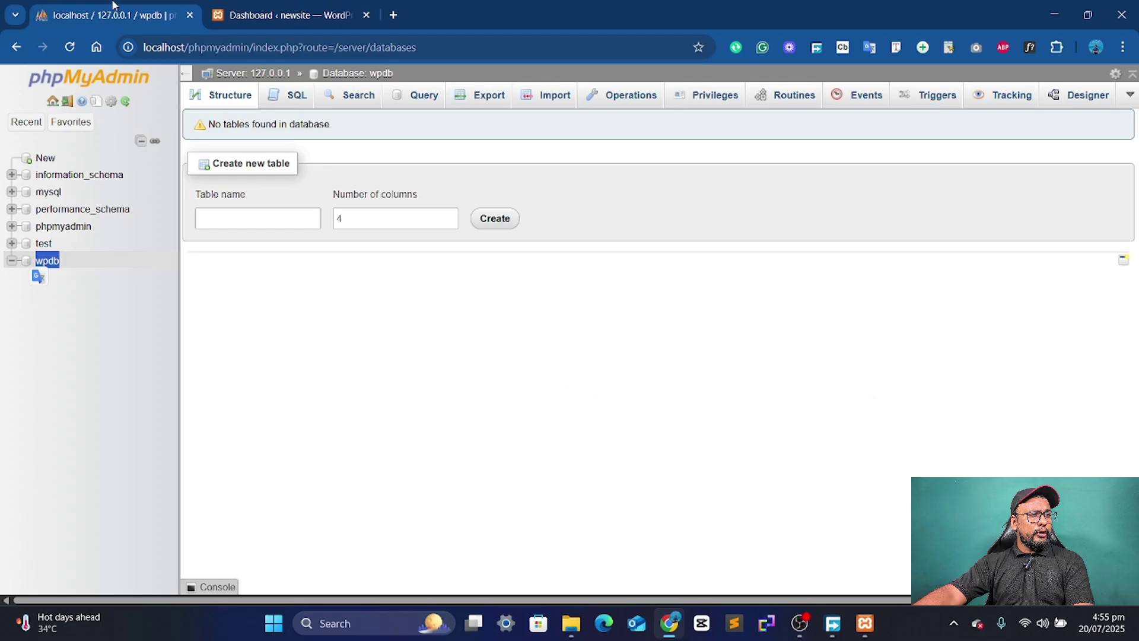
click(47, 262)
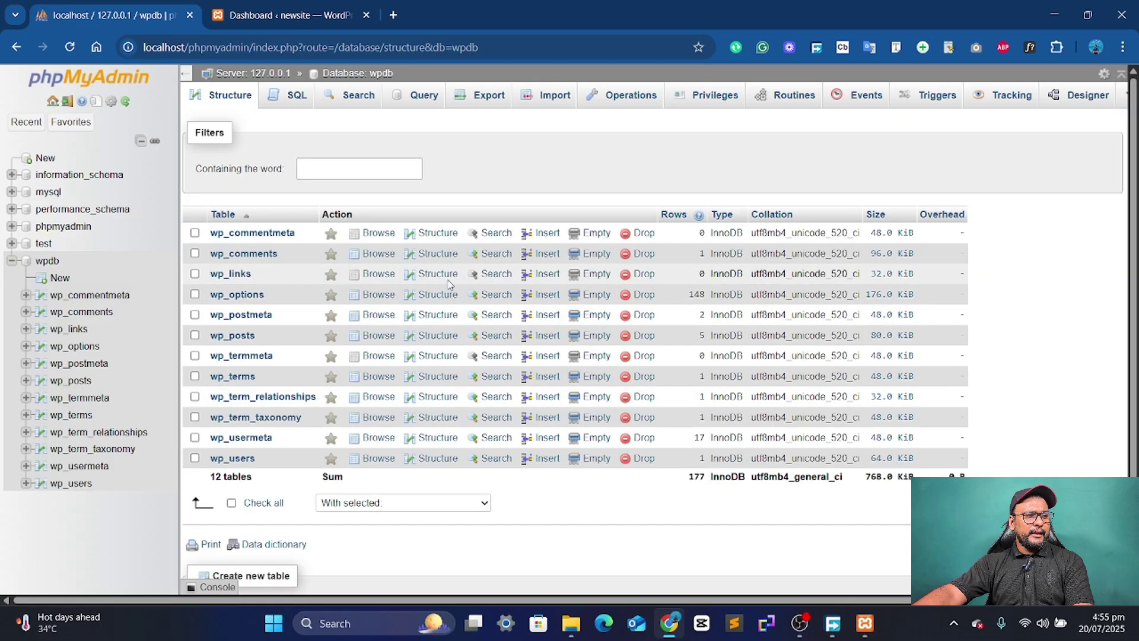